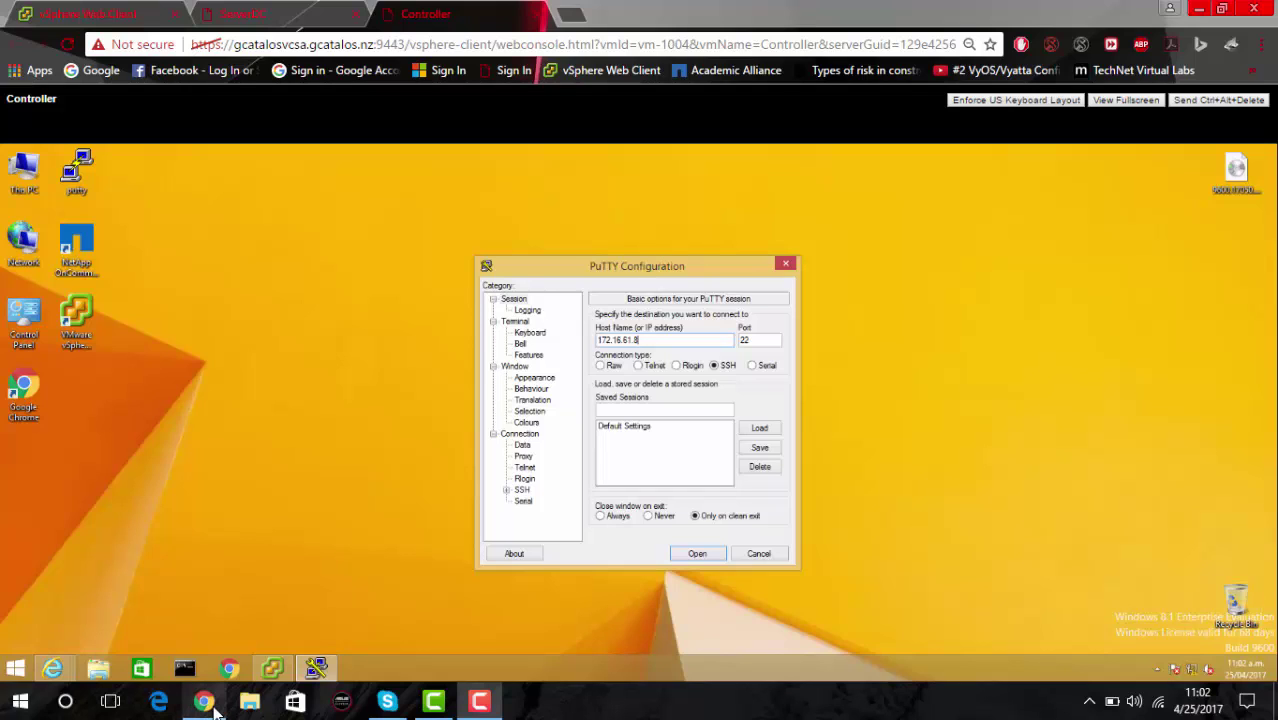
Open the SSH session to 172.16.61.8 and log in as root.
mouse_move(218, 705)
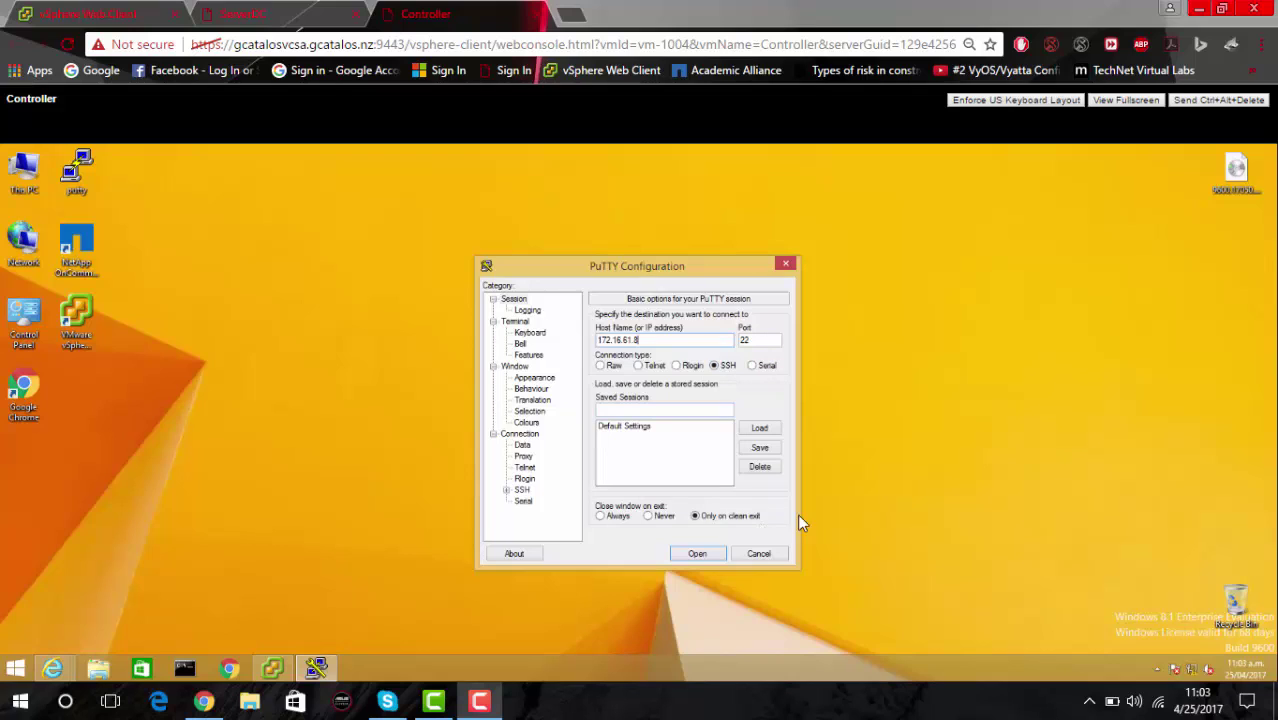
left_click(705, 555)
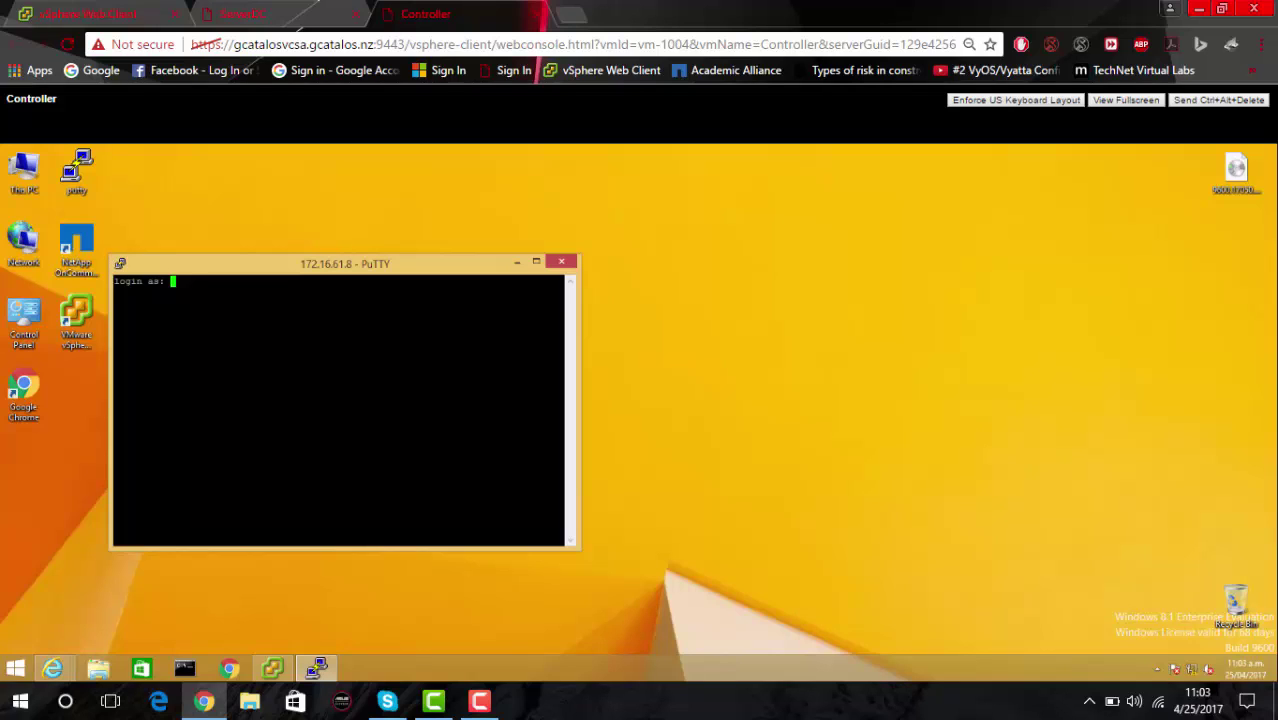
type("root")
key("Return")
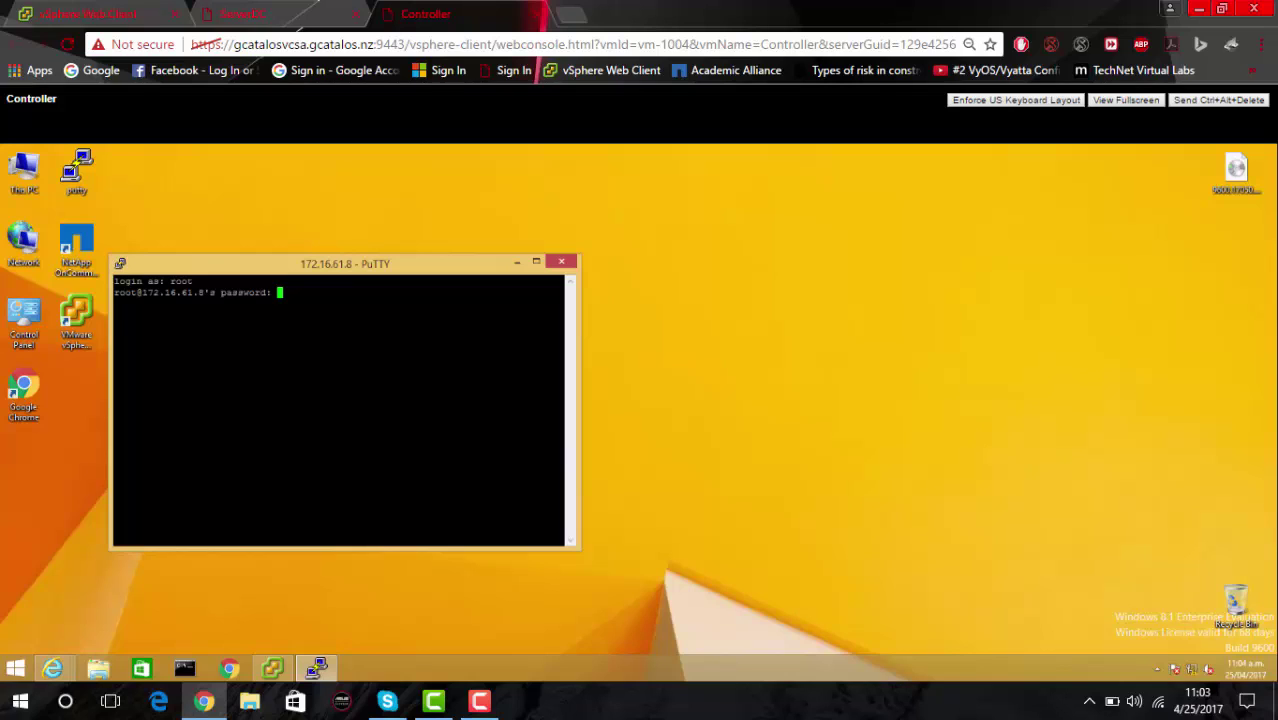
key("Return")
Run 'iscsi status' and query 'options iscsi.enable' to confirm iSCSI is on.
type("iscsi s")
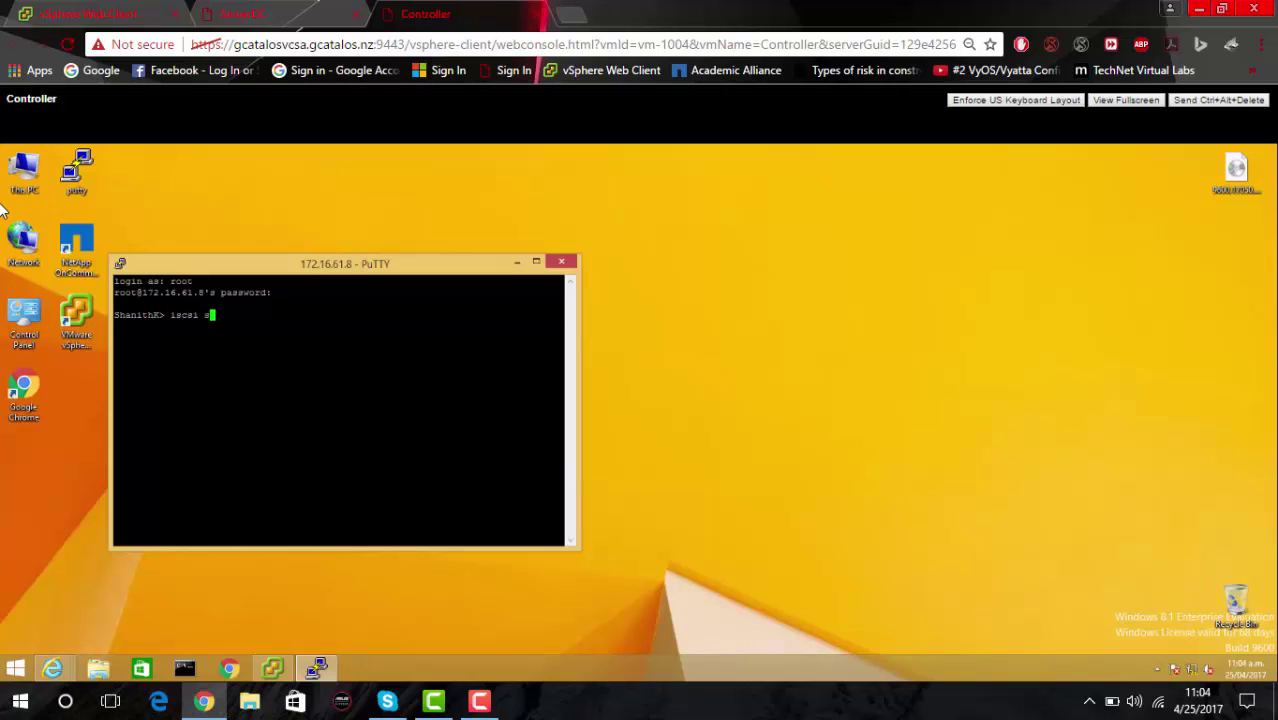
type("tatus")
key("Return")
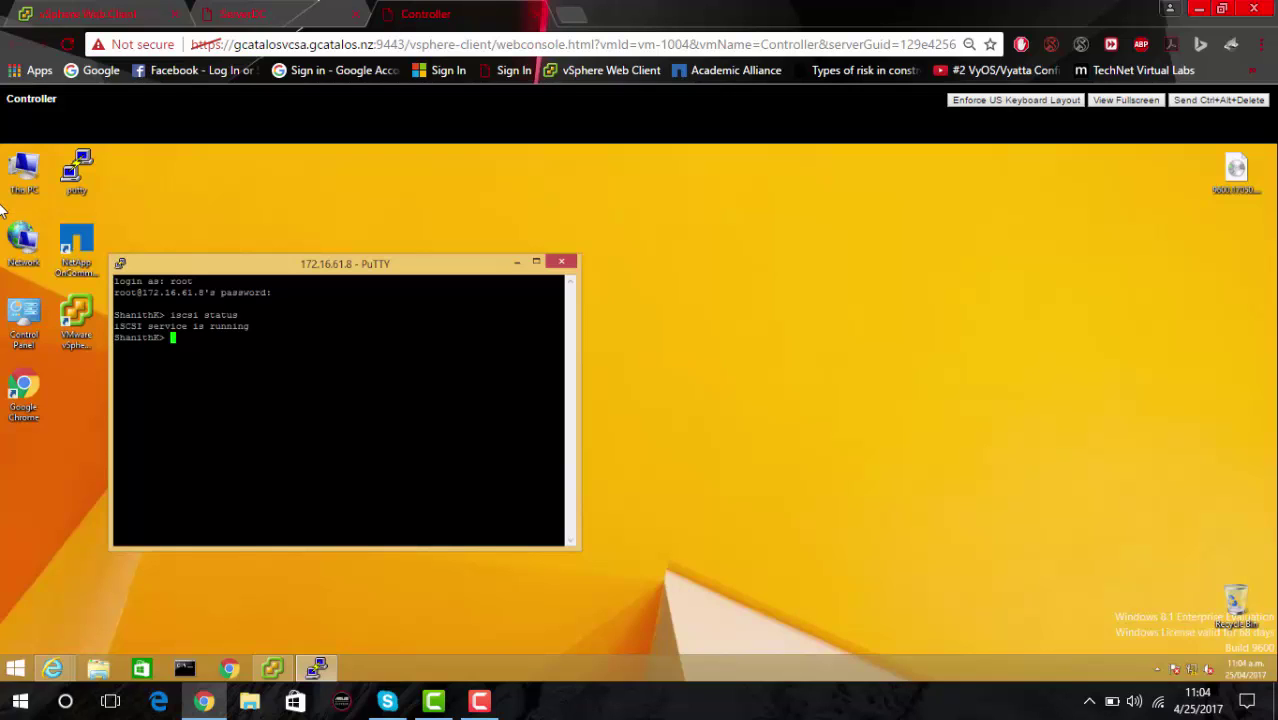
type("i")
key("BackSpace")
type("options iscsi.enable on")
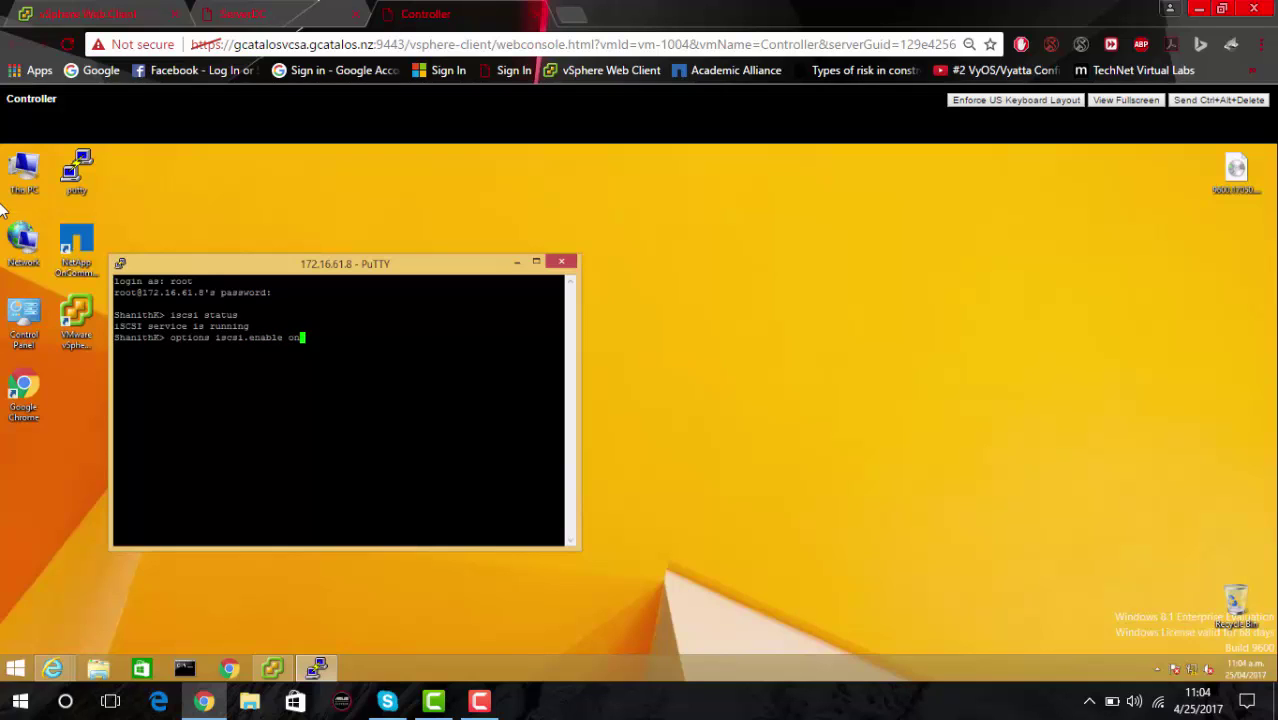
key("BackSpace")
key("BackSpace")
key("Return")
Launch OnCommand System Manager and type 'license add' in the PuTTY session.
left_click(78, 242)
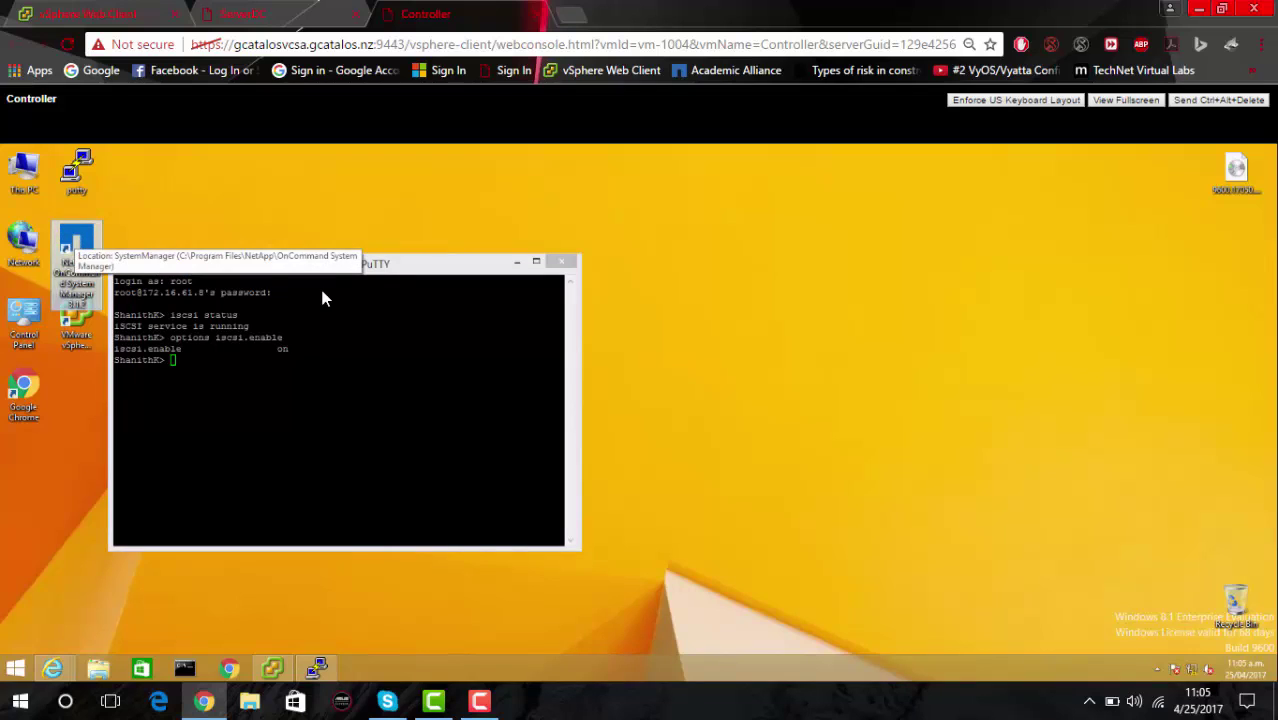
left_click(288, 282)
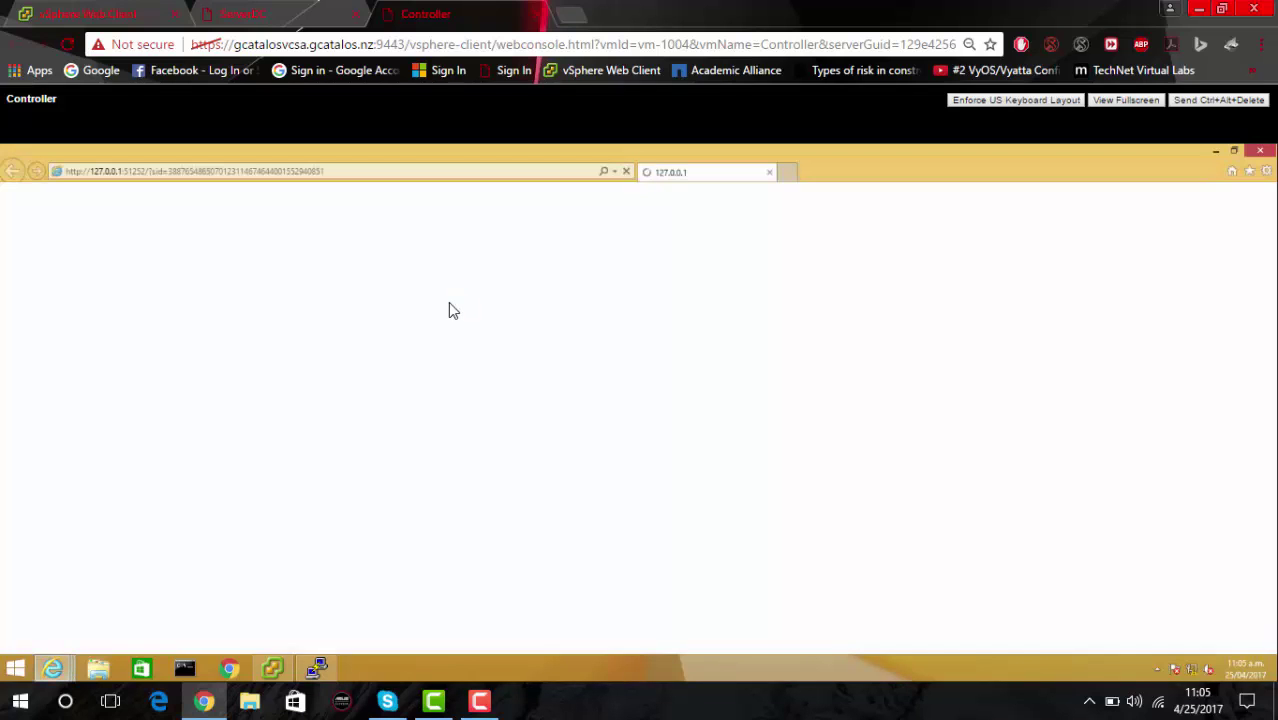
left_click(318, 672)
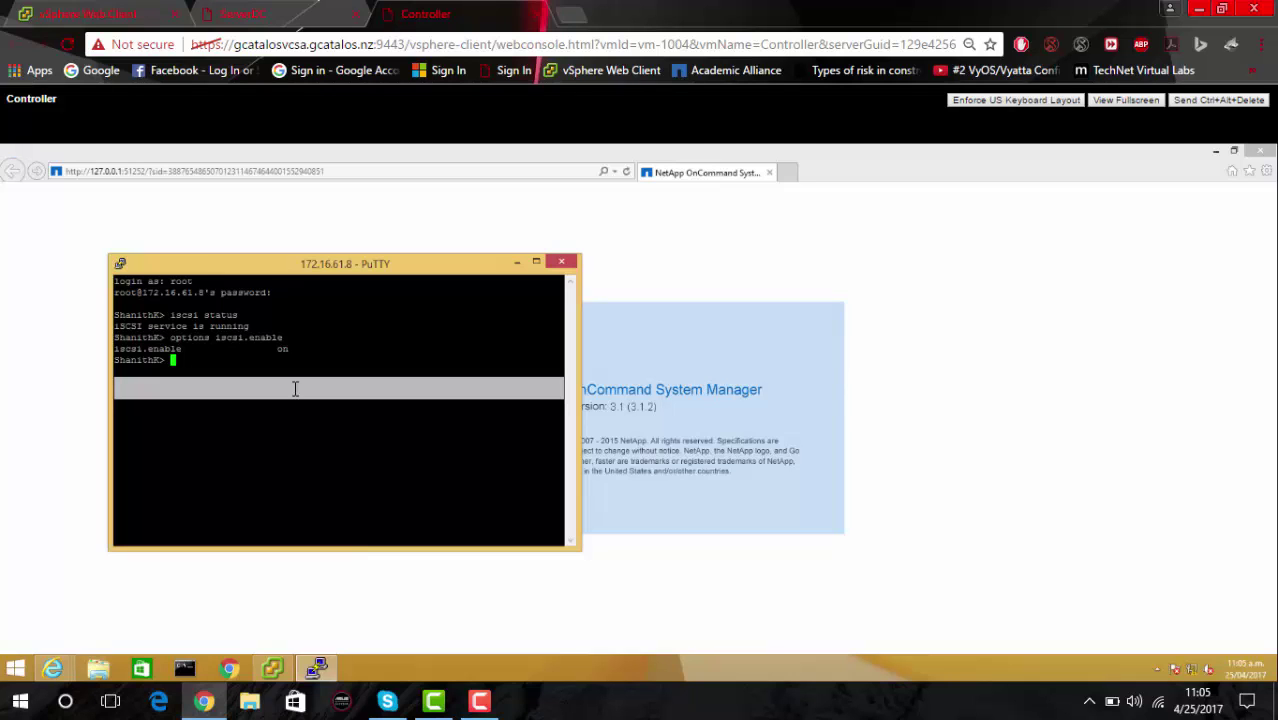
type("lic")
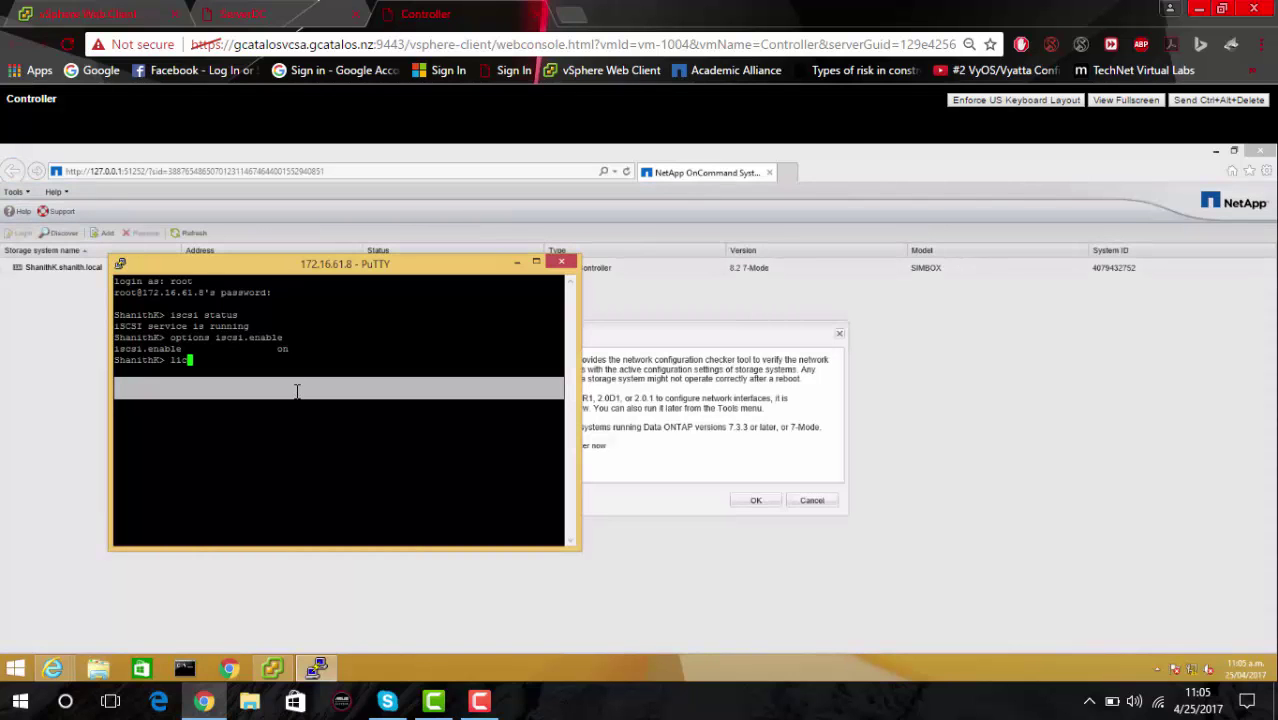
type("ense add")
Minimize PuTTY, skip the Network Configuration Checker, and select controller 172.16.61.8.
left_click(518, 262)
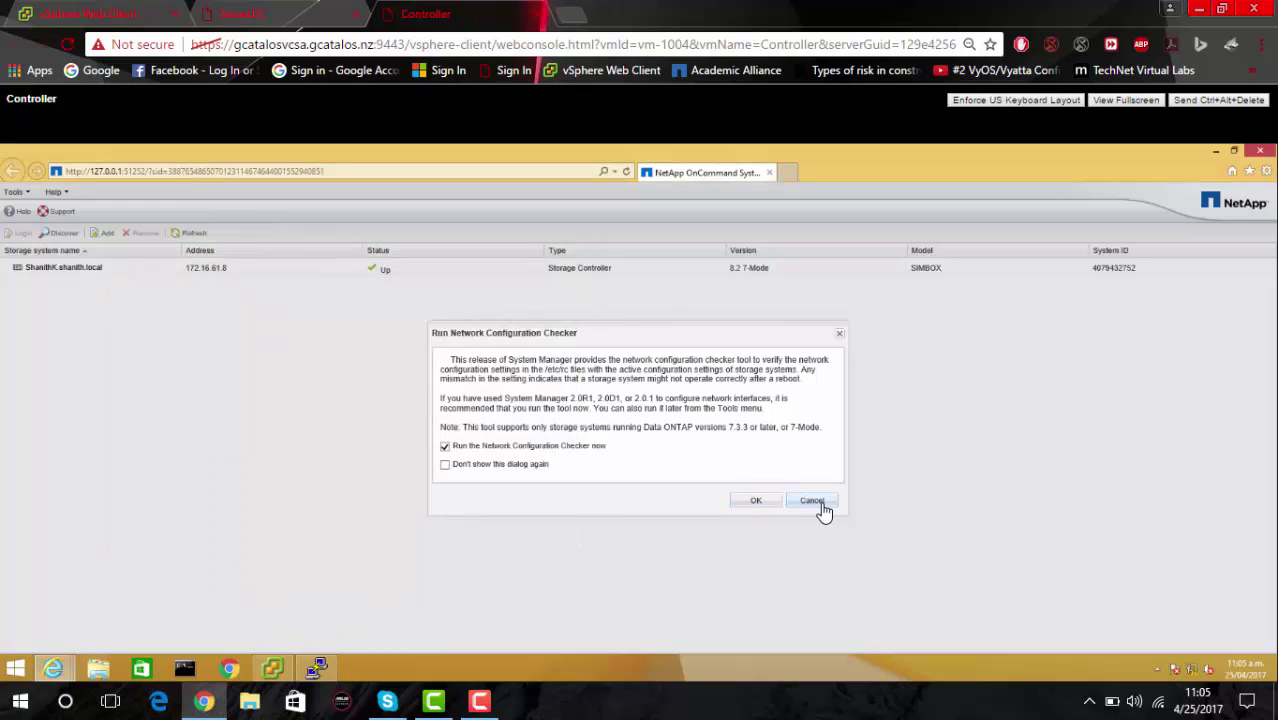
left_click(822, 502)
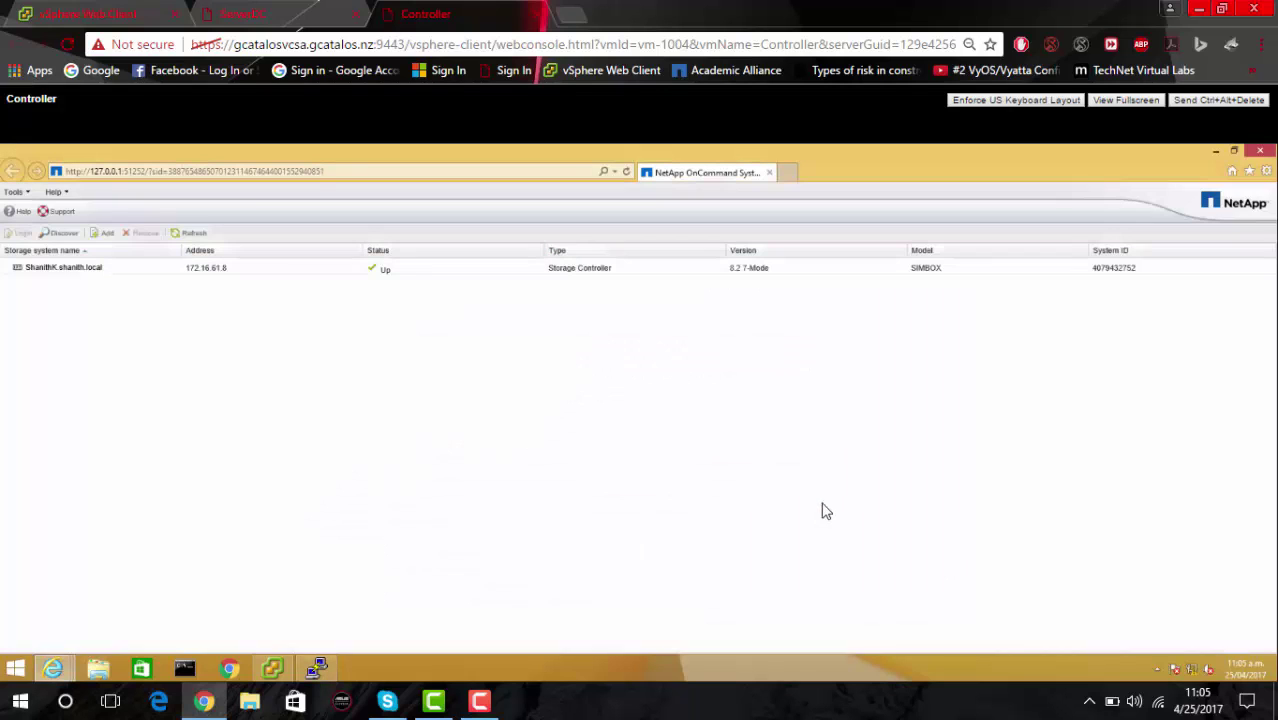
left_click(46, 266)
Open the controller's Licenses page under Configuration > System Tools.
double_click(31, 268)
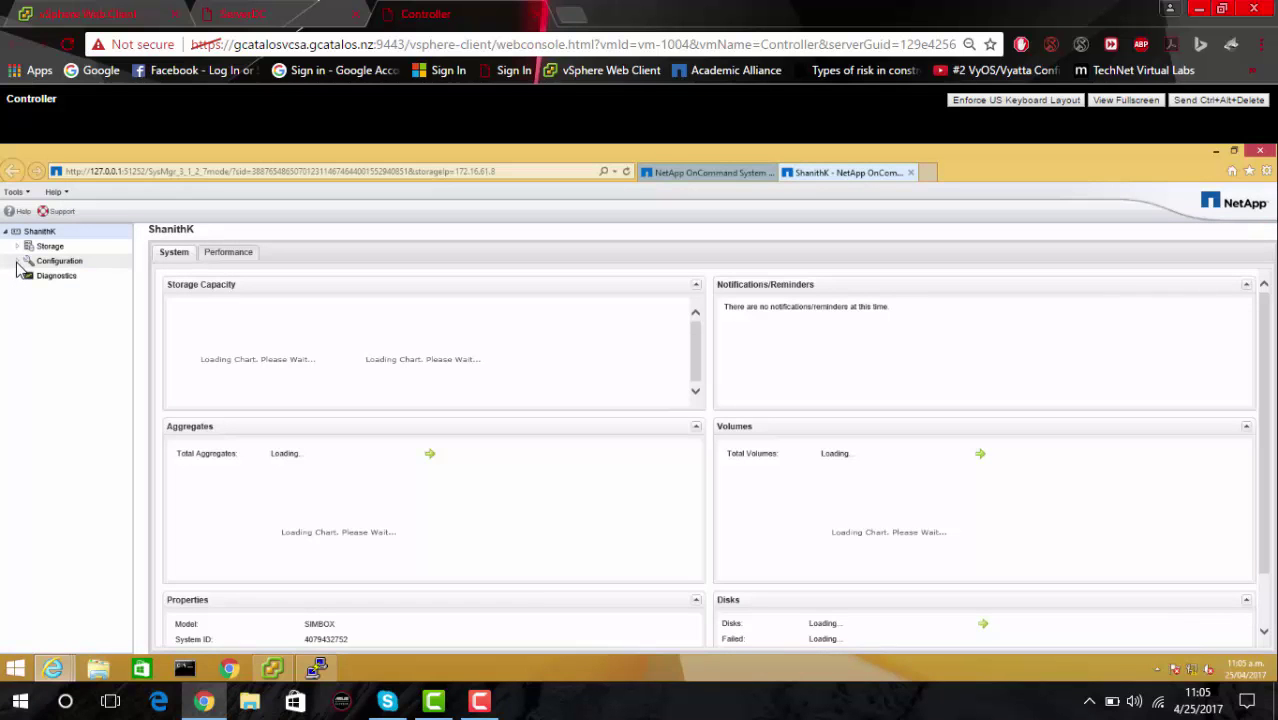
left_click(17, 261)
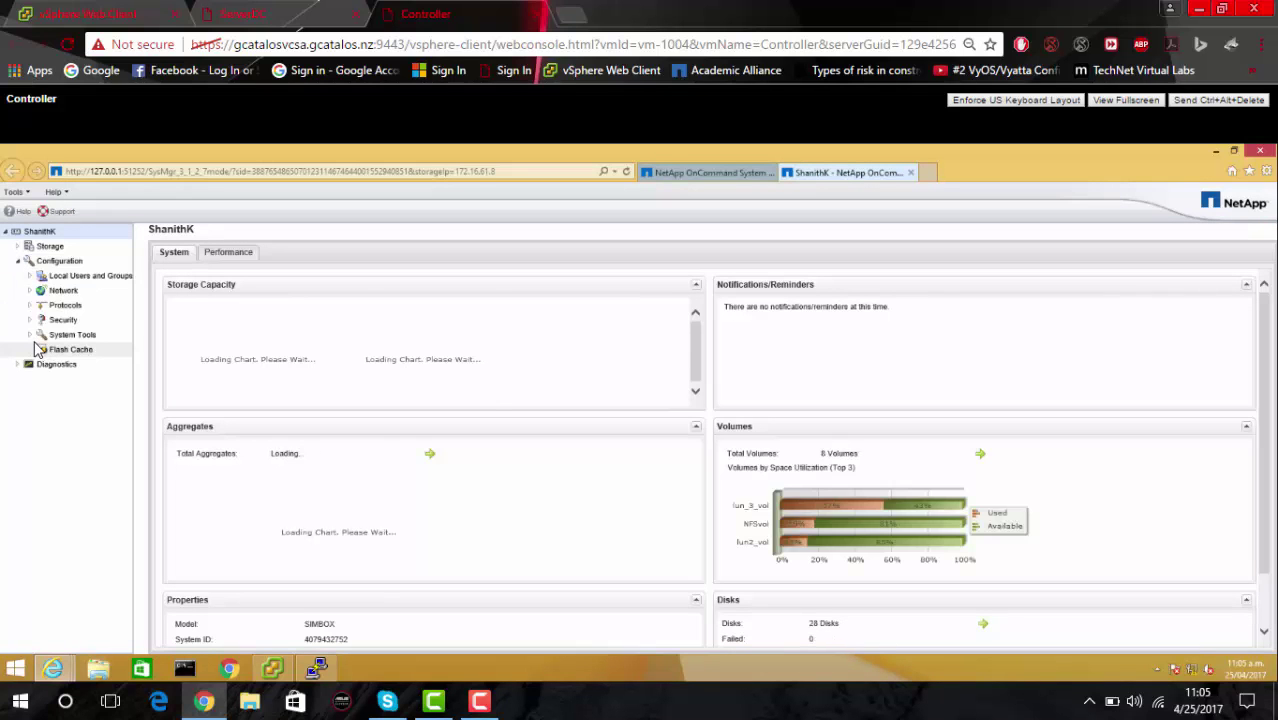
left_click(30, 336)
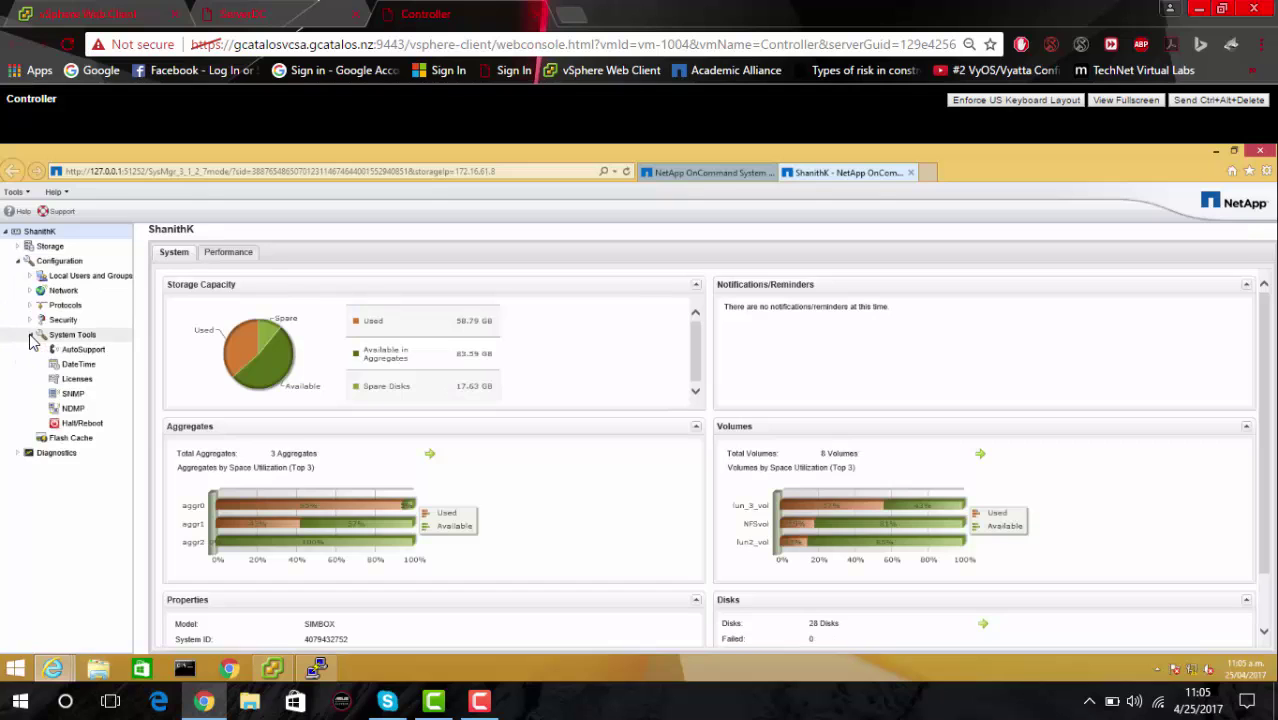
left_click(76, 381)
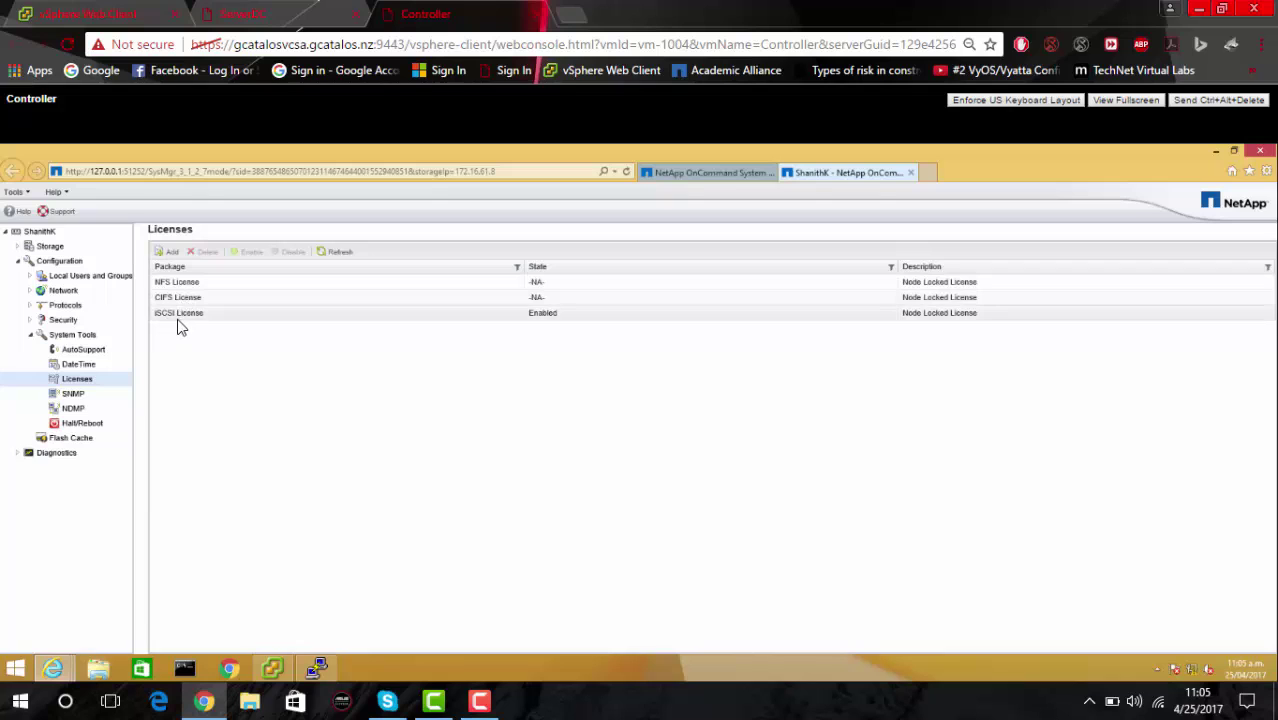
Open the Add license dialog, cancel it, and switch to the ServerDC console.
left_click(166, 254)
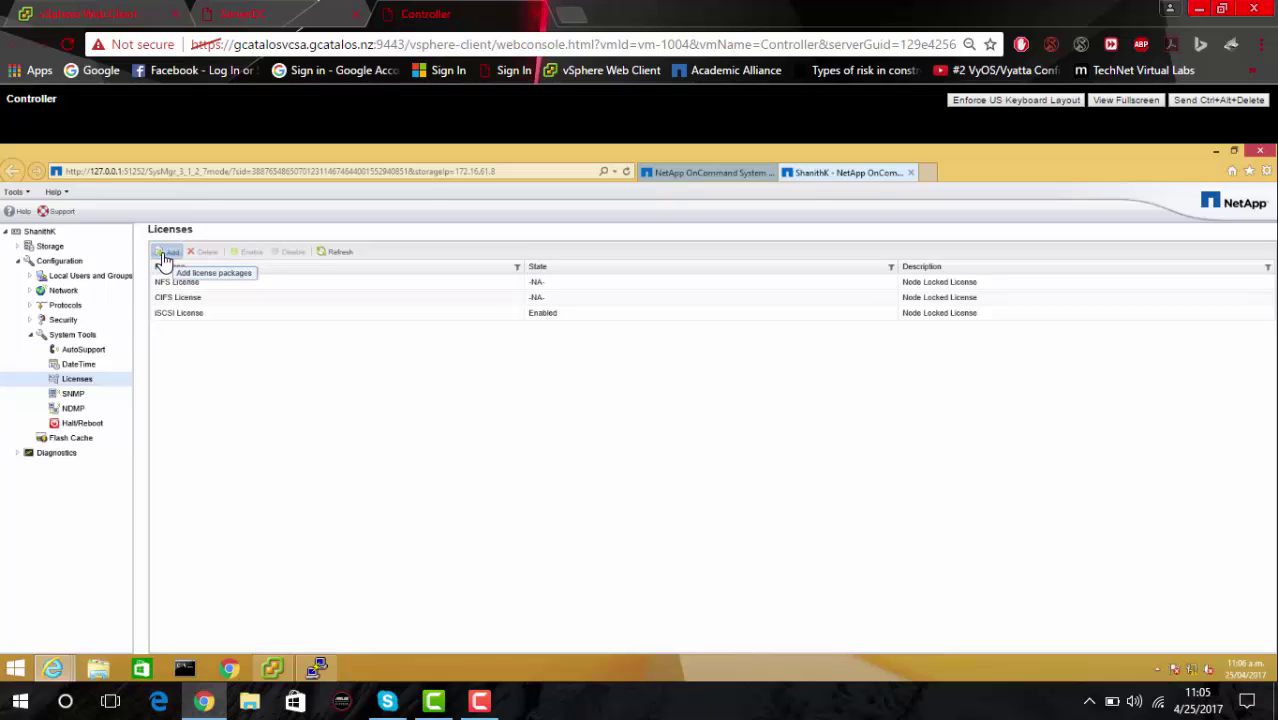
left_click(534, 396)
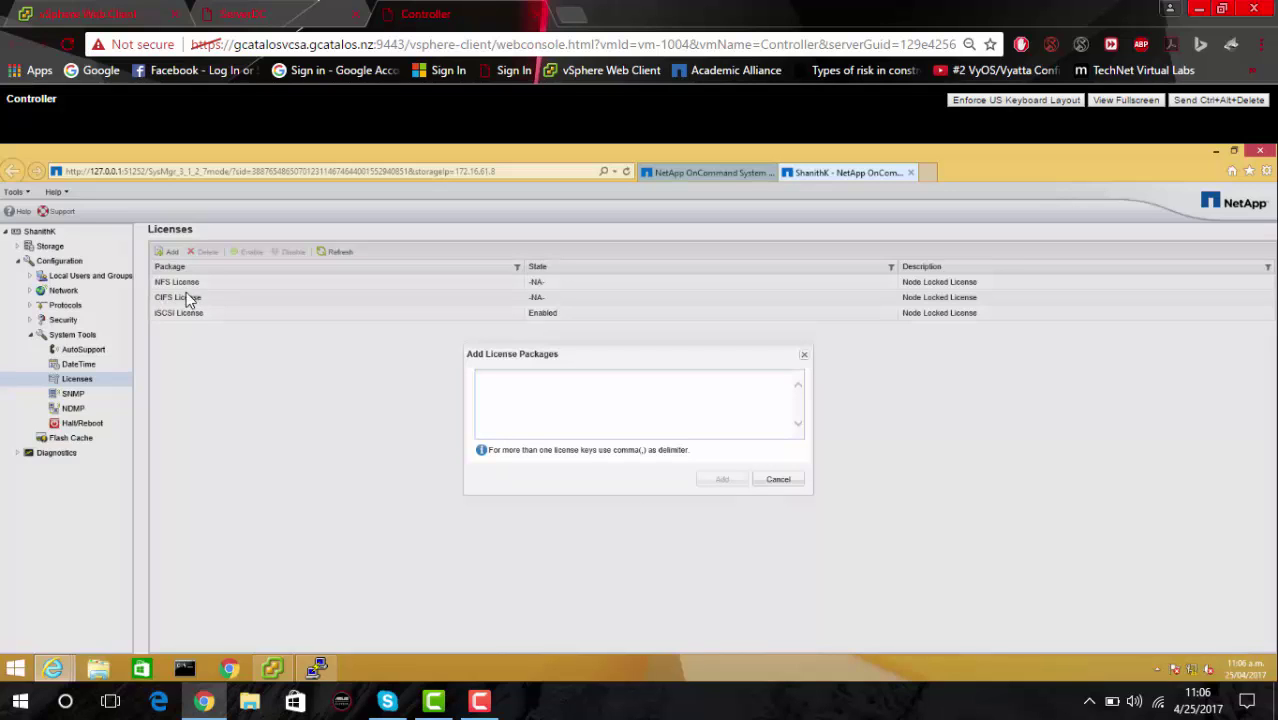
left_click(779, 481)
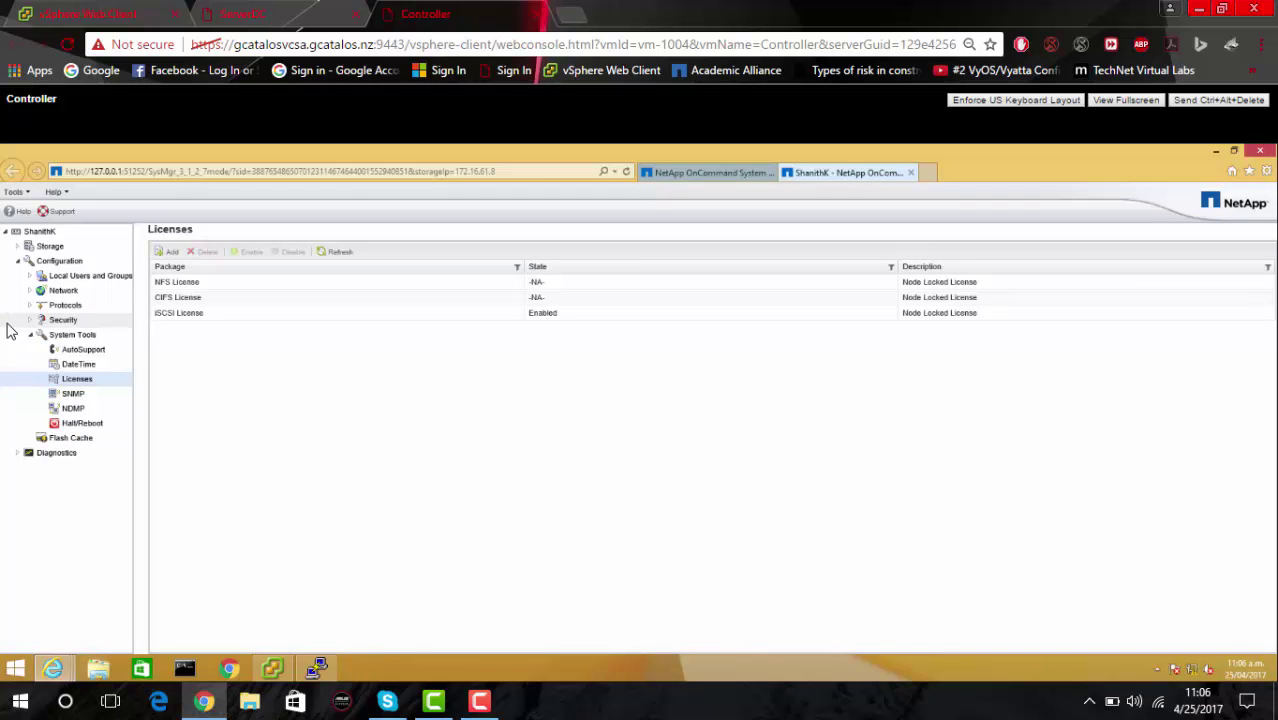
left_click(245, 13)
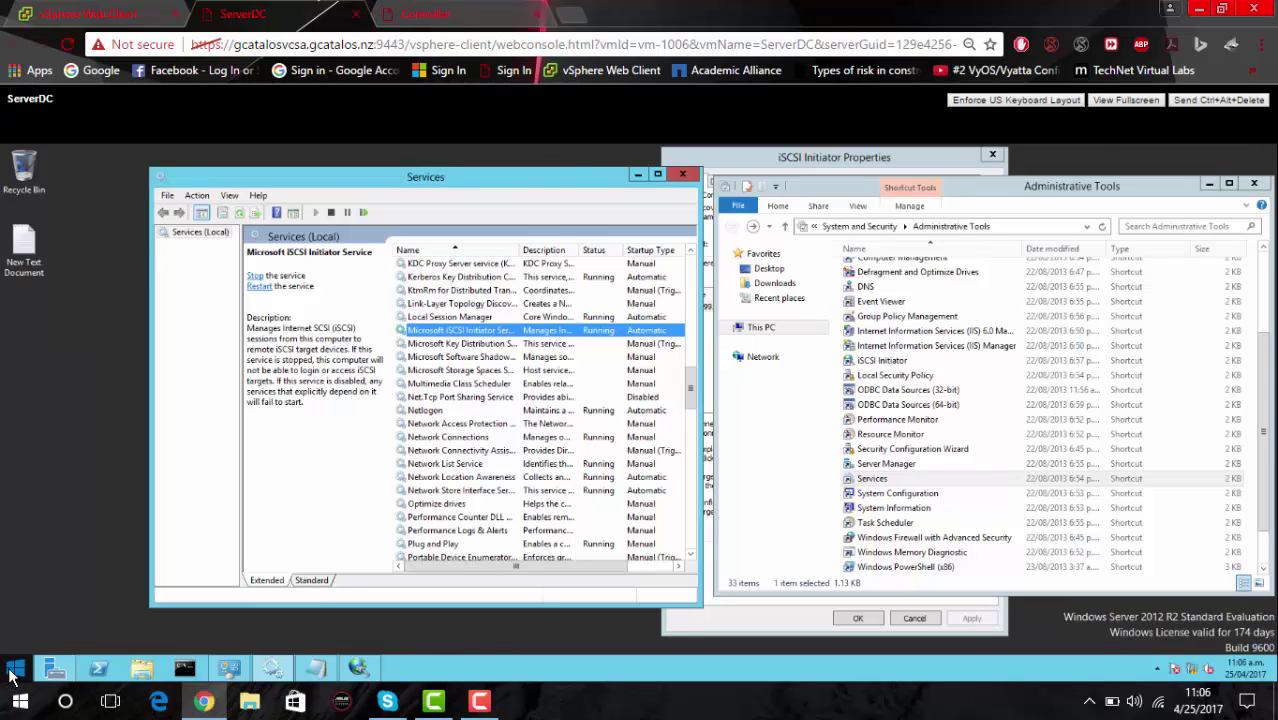
Return to ServerDC's desktop and open a single Services console.
left_click(12, 672)
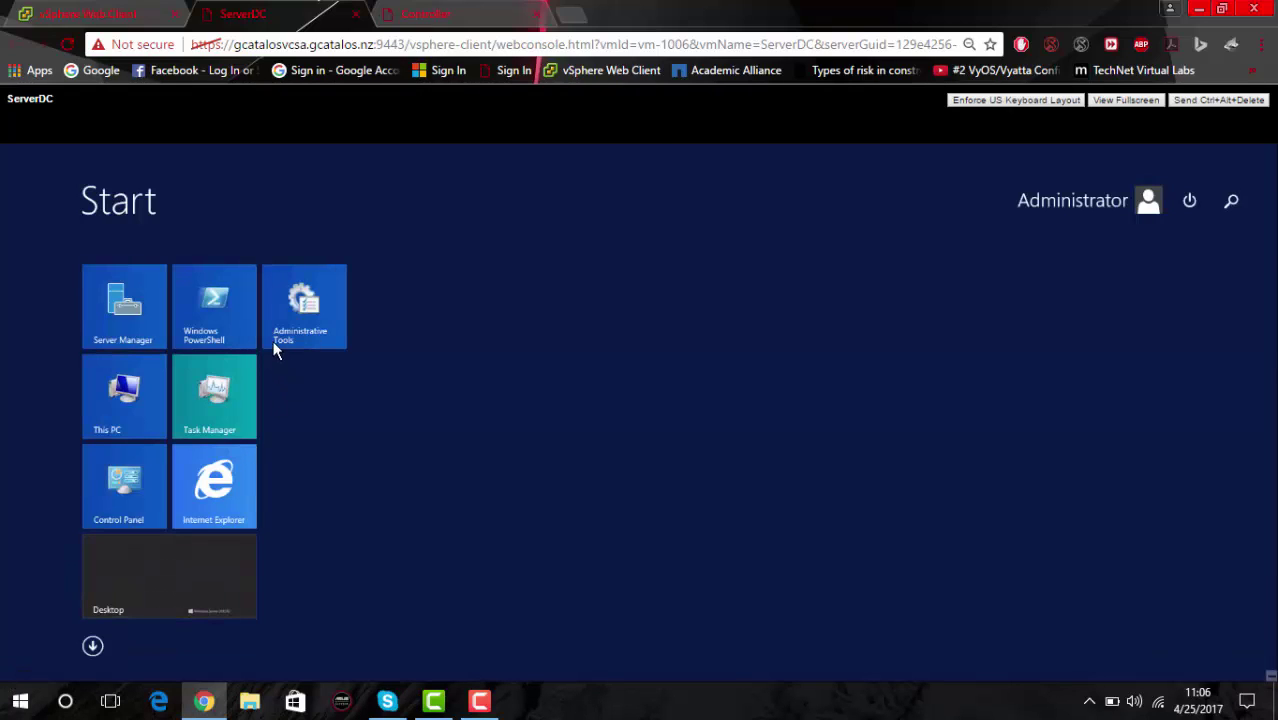
left_click(296, 324)
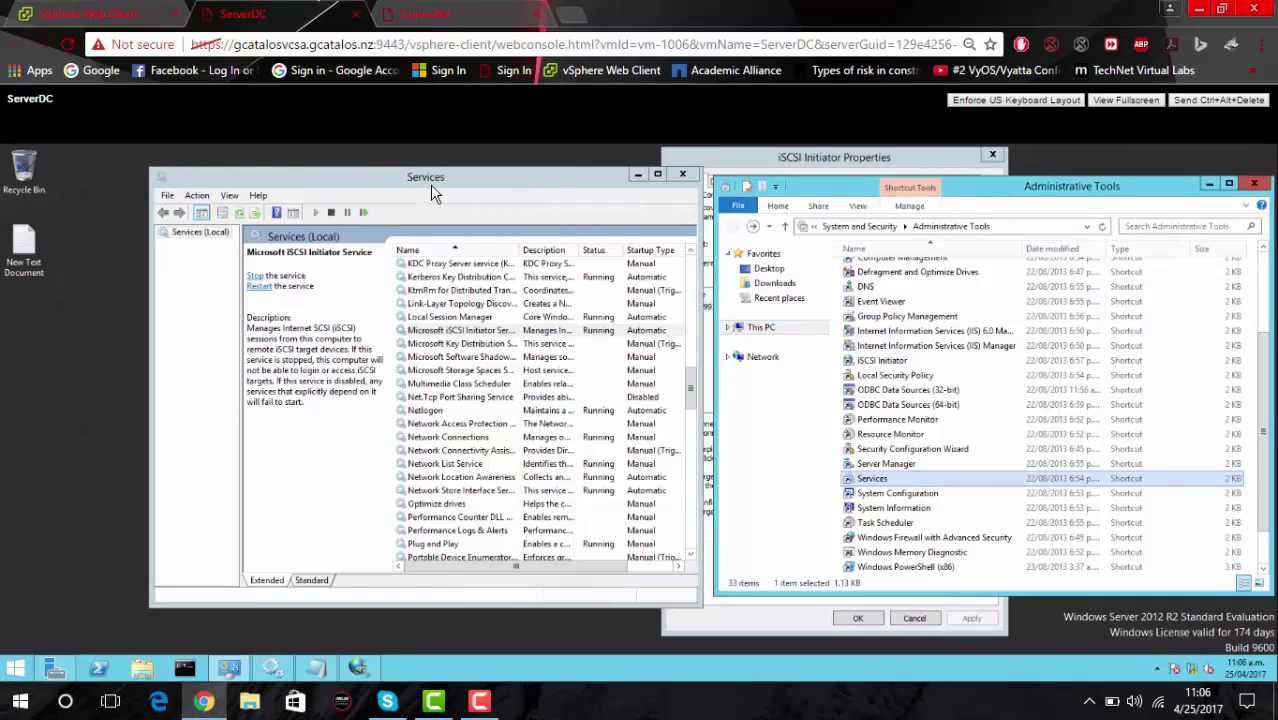
double_click(867, 482)
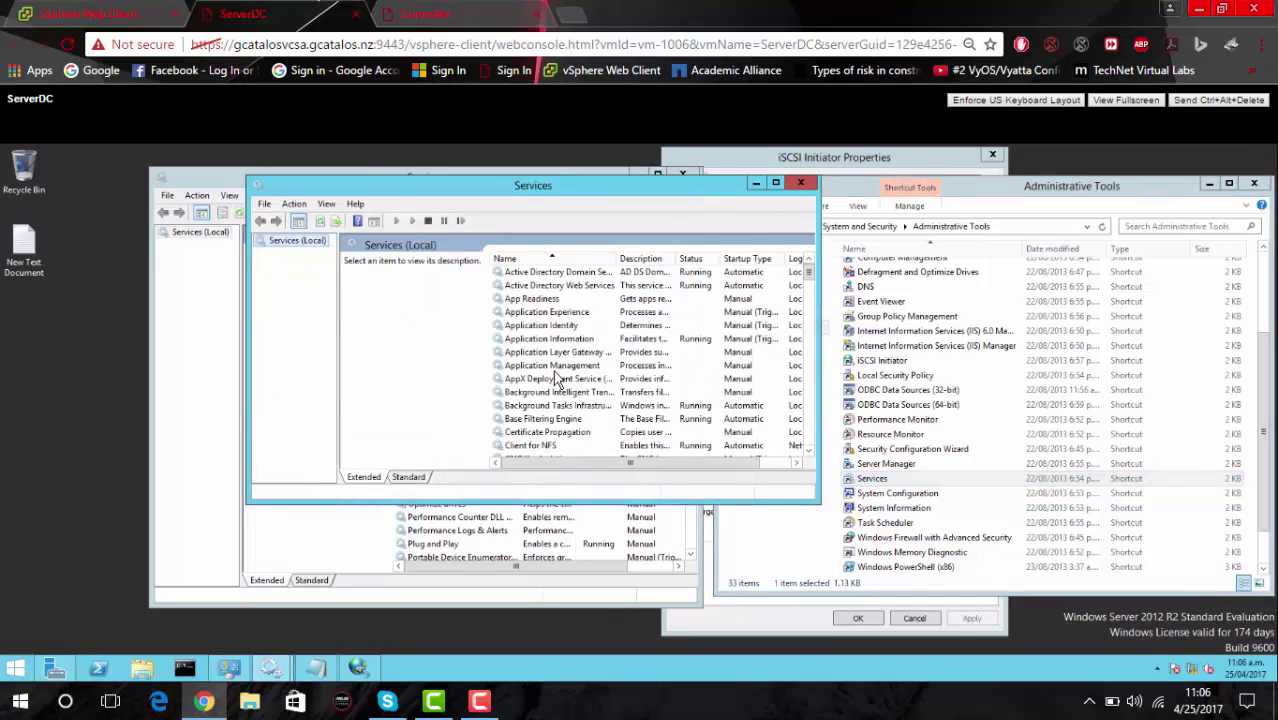
left_click(799, 182)
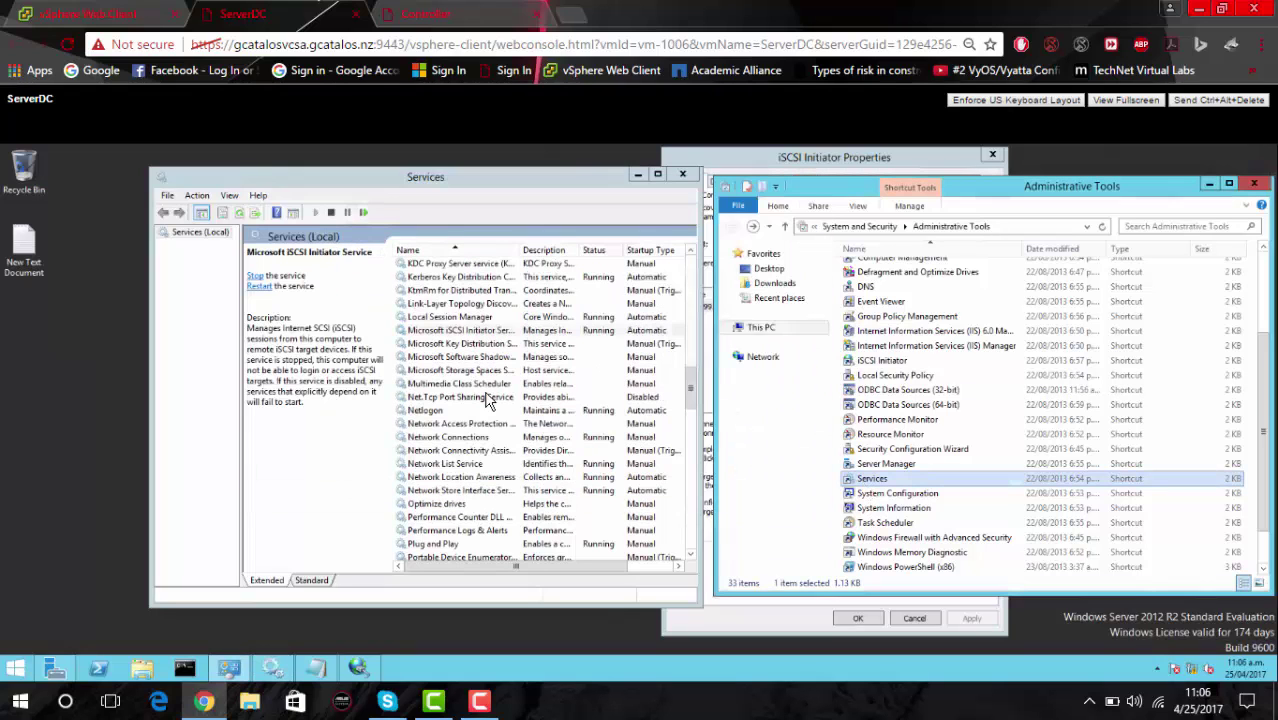
Confirm Microsoft iSCSI Initiator Service is Automatic and Running, closing its properties unchanged.
left_click(447, 333)
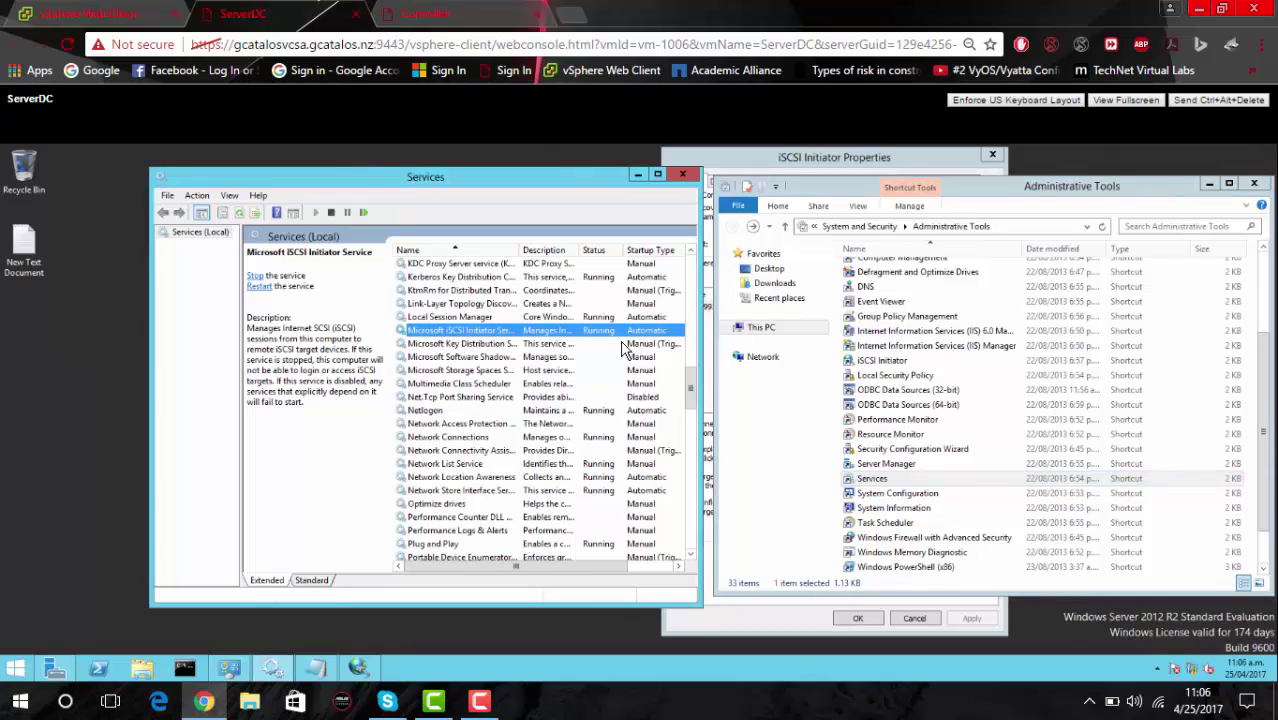
double_click(447, 333)
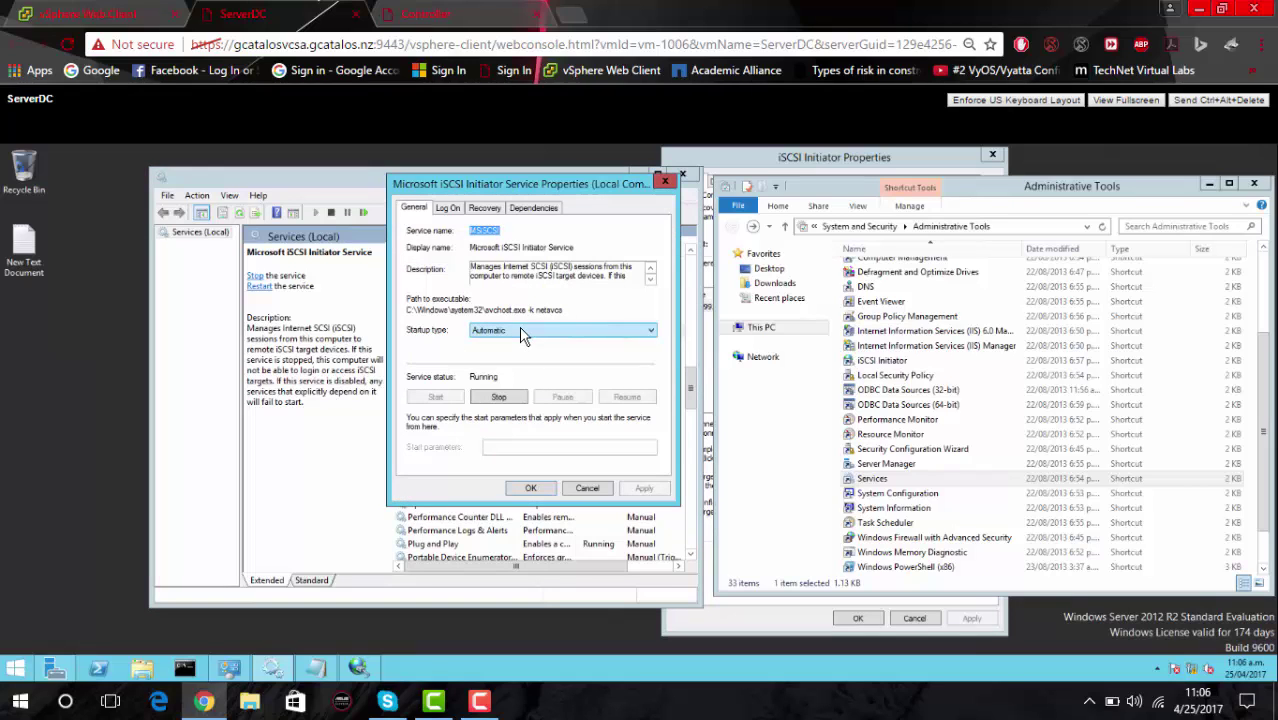
left_click(521, 333)
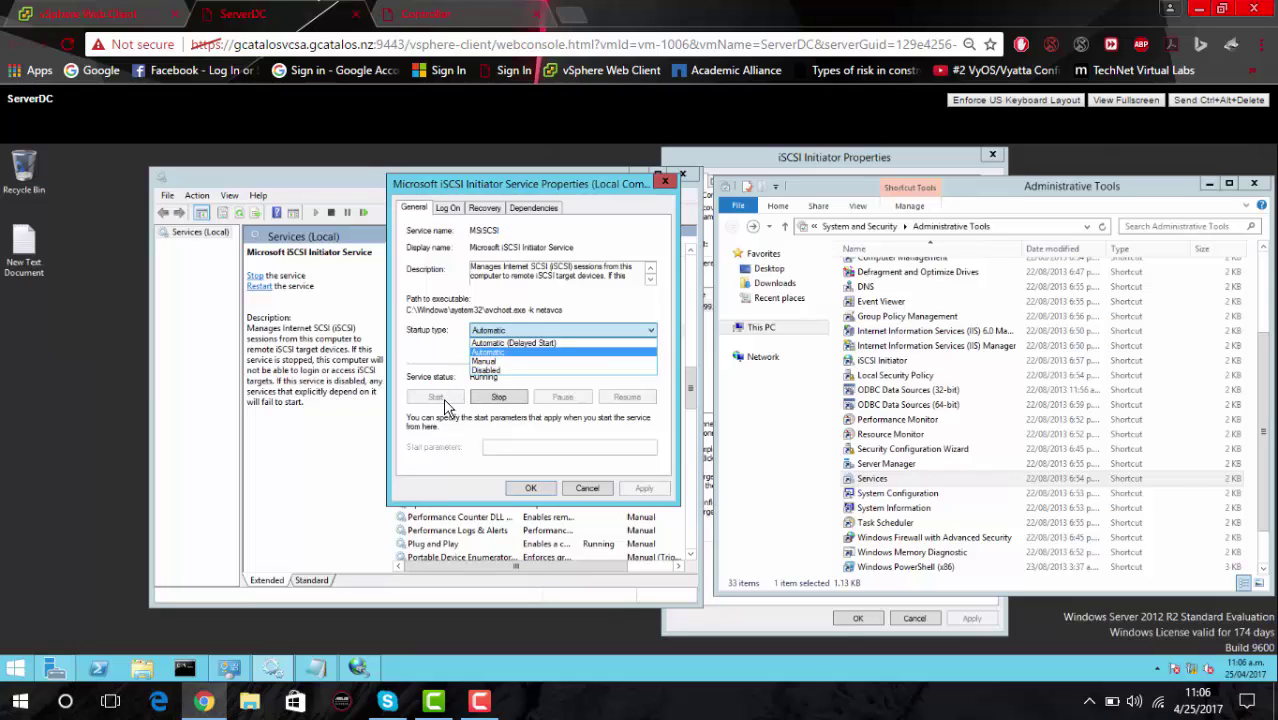
left_click(533, 492)
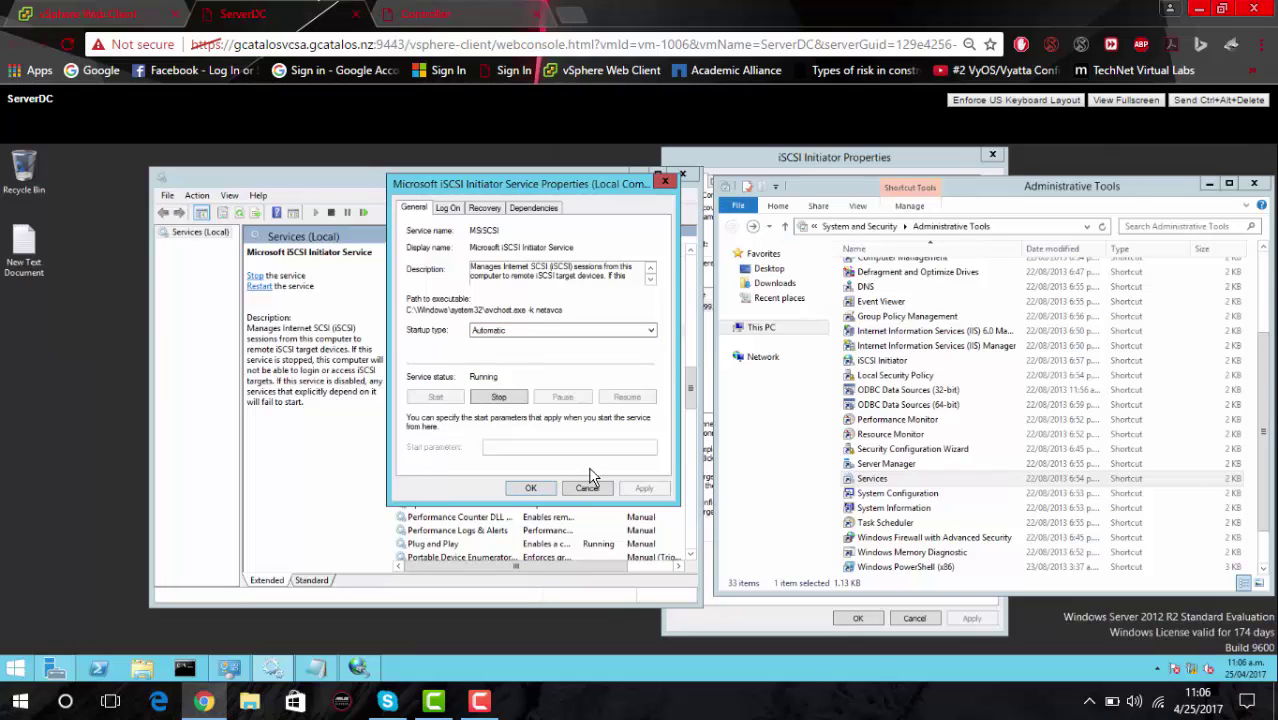
left_click(536, 490)
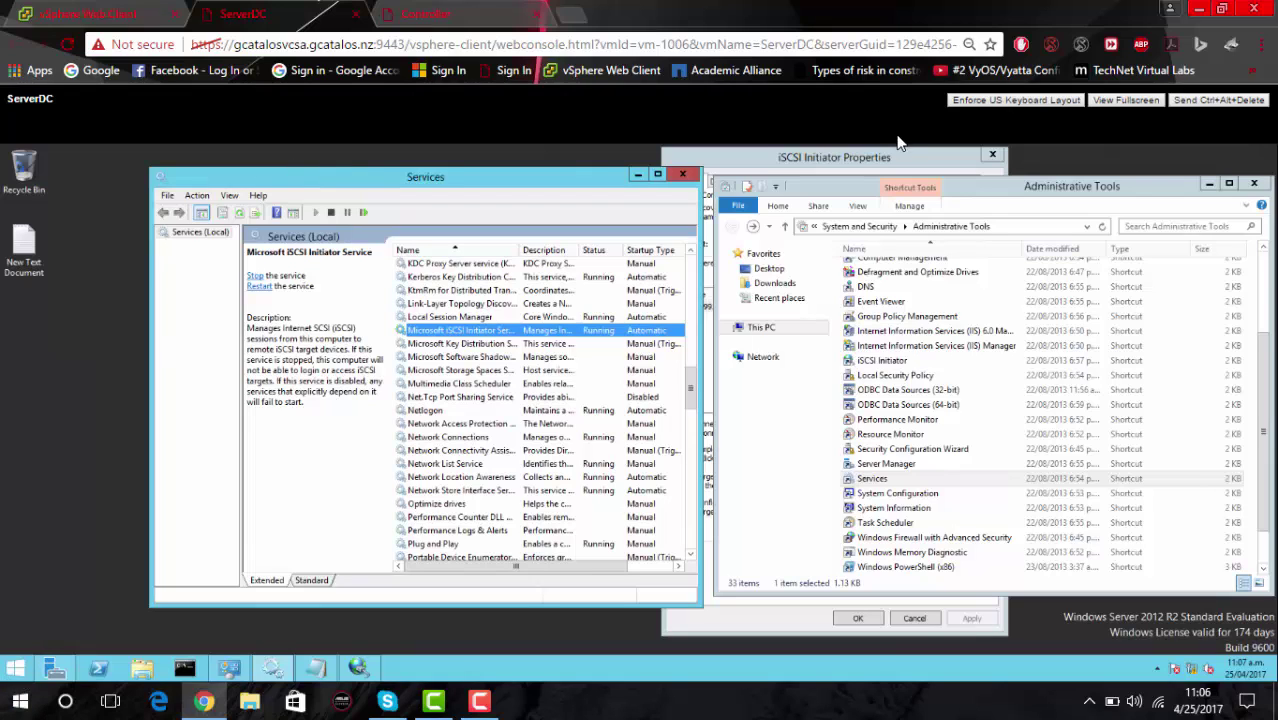
Search Start for the iSCSI Initiator, then bring its Properties window forward on the desktop.
left_click(15, 668)
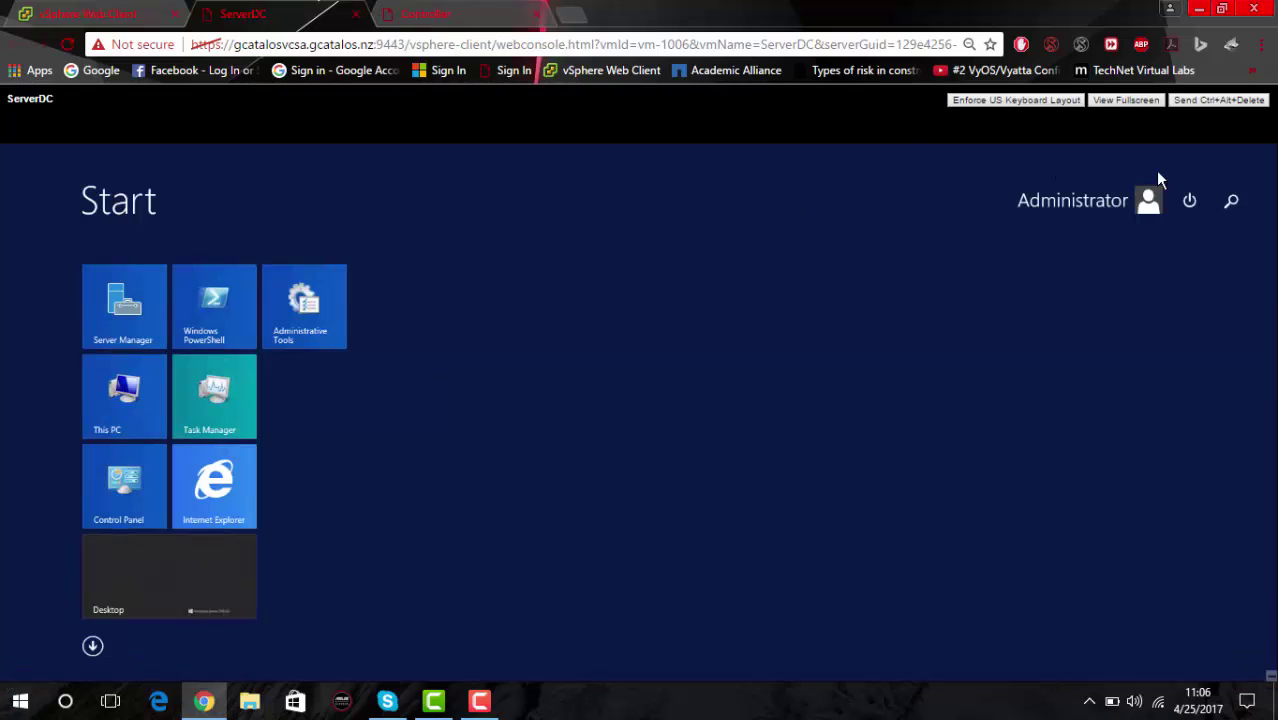
left_click(1231, 200)
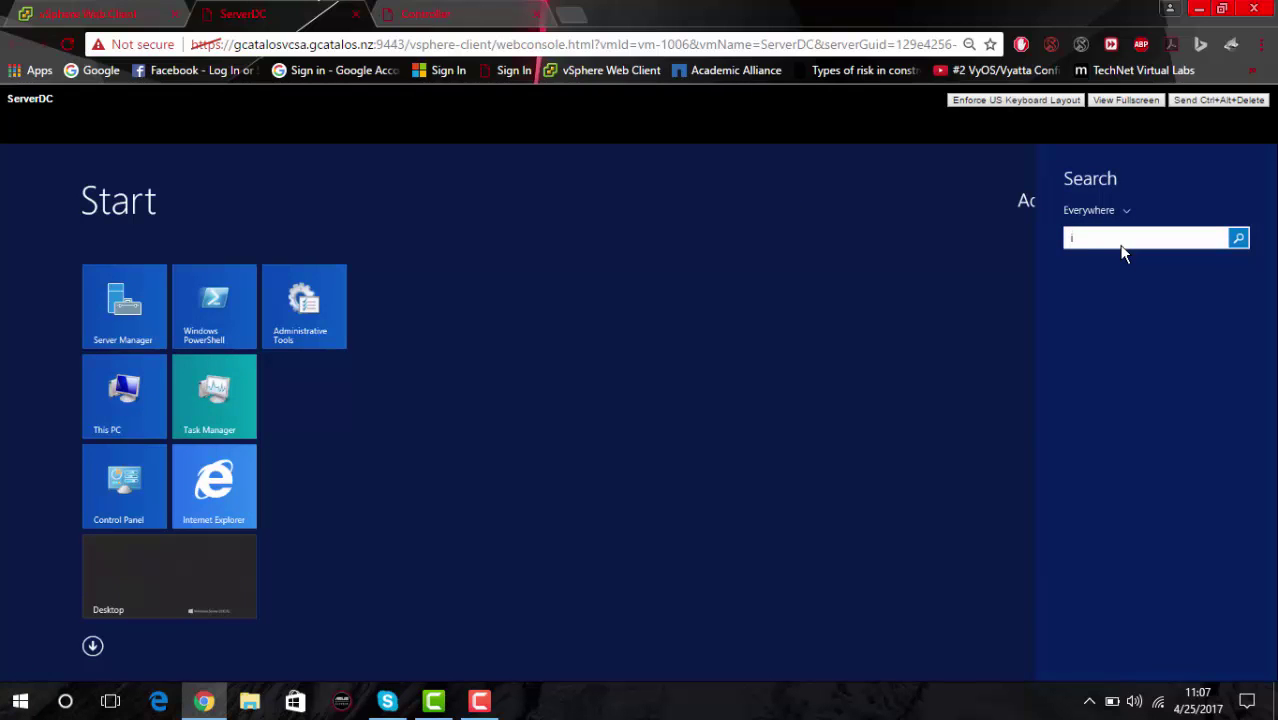
type("isCSI Initiator")
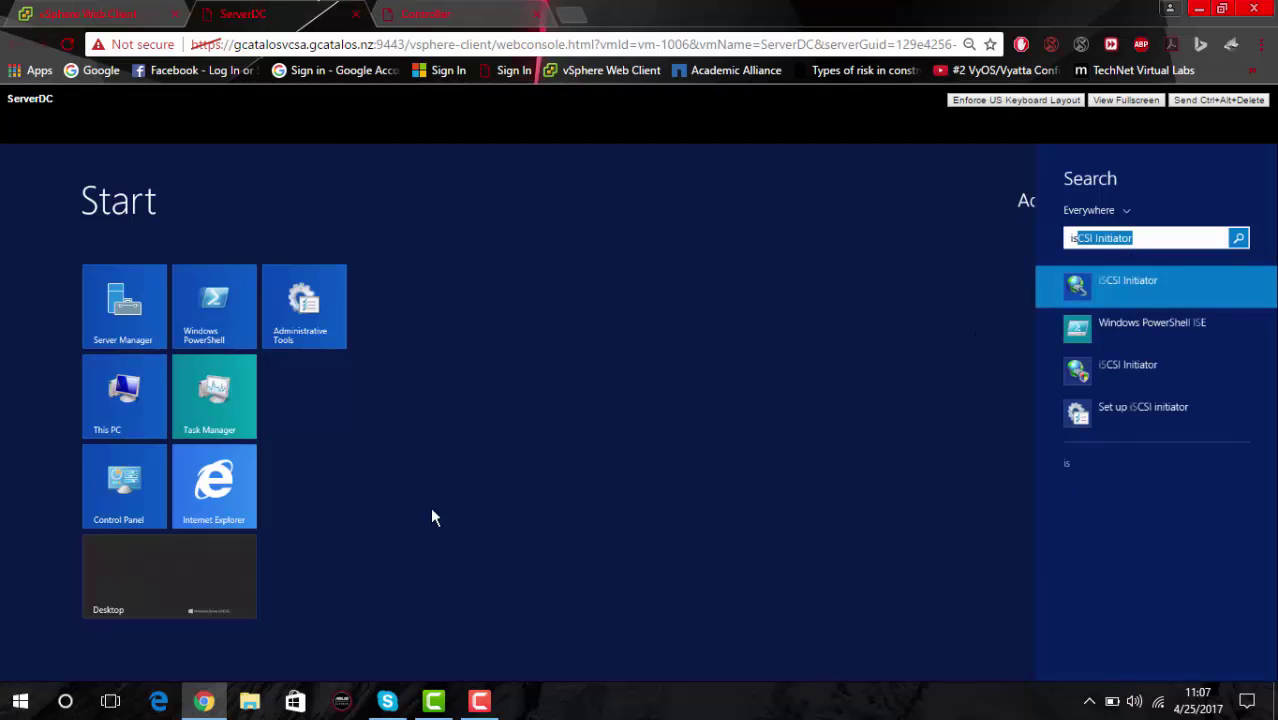
left_click(169, 590)
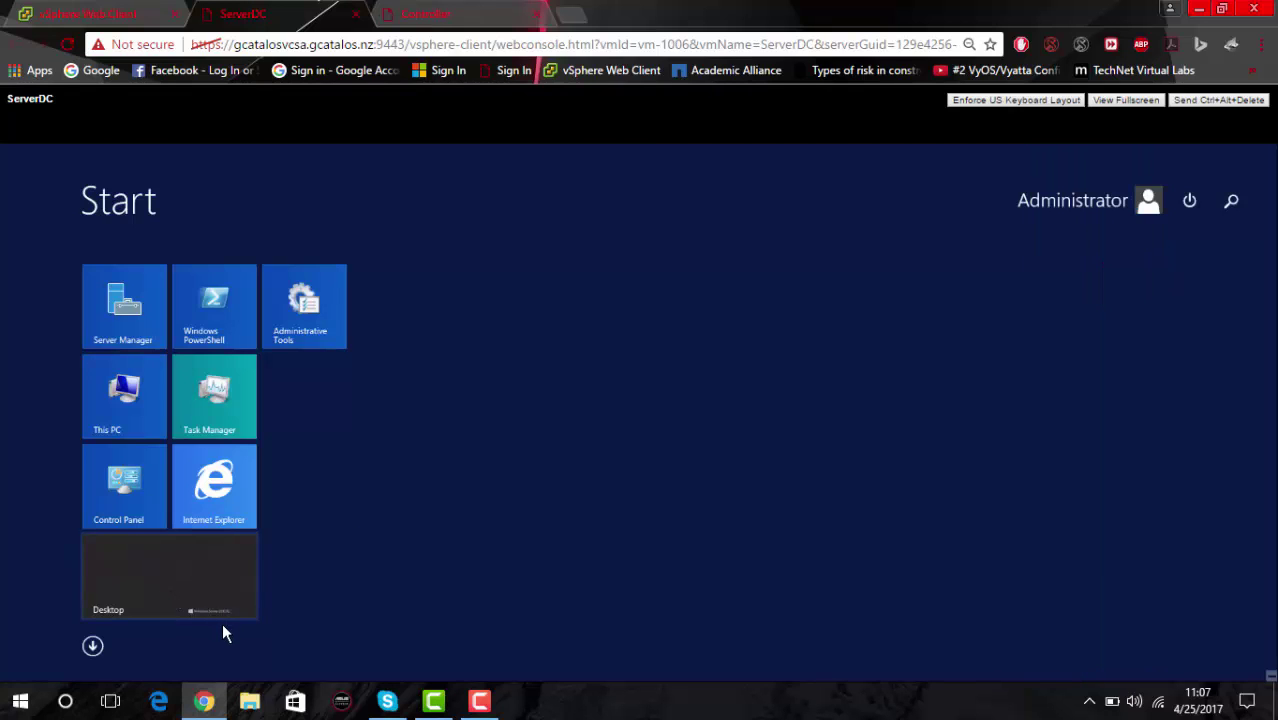
left_click(172, 586)
left_click(358, 667)
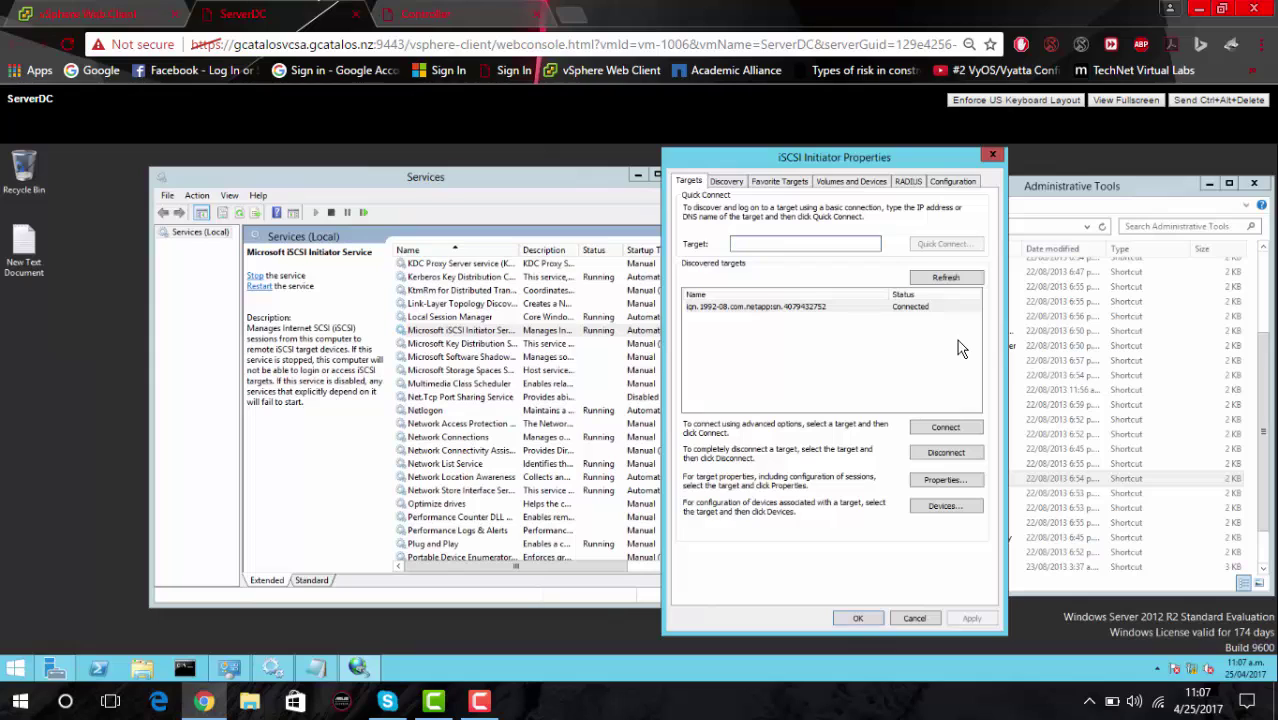
Copy the initiator IQN from the Configuration tab into New Text Document in Notepad.
left_click(955, 182)
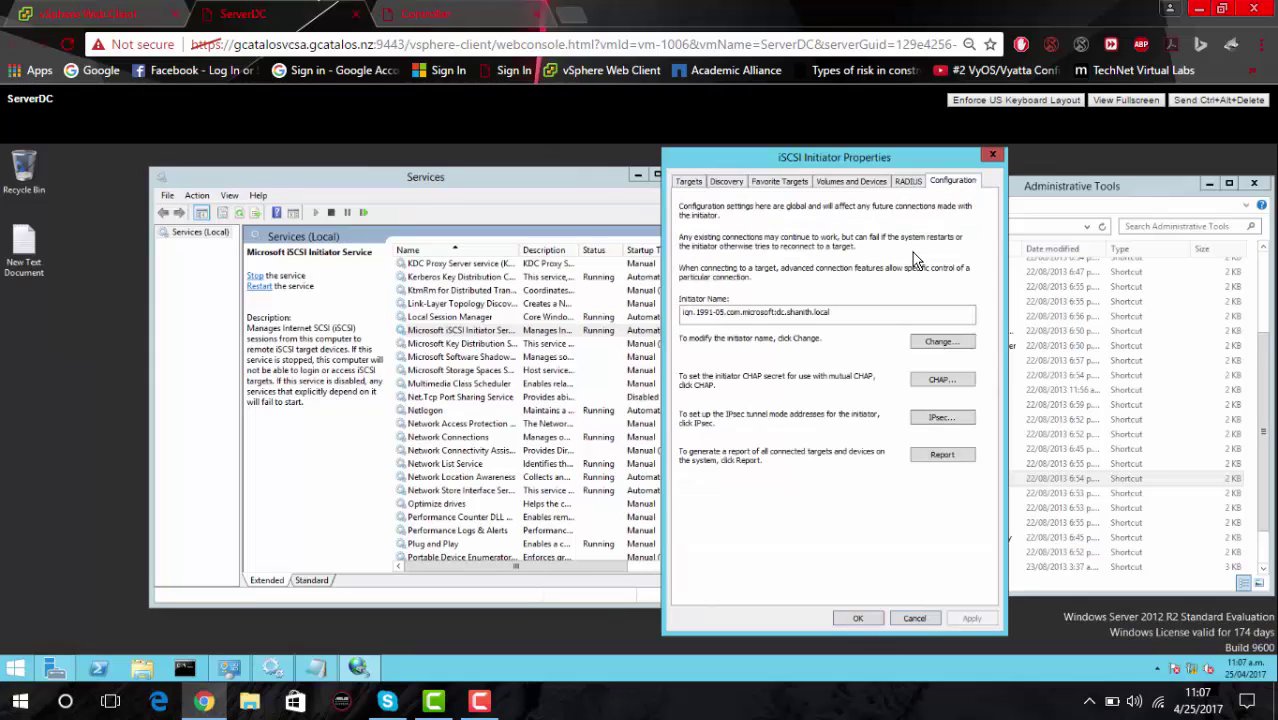
left_click(933, 343)
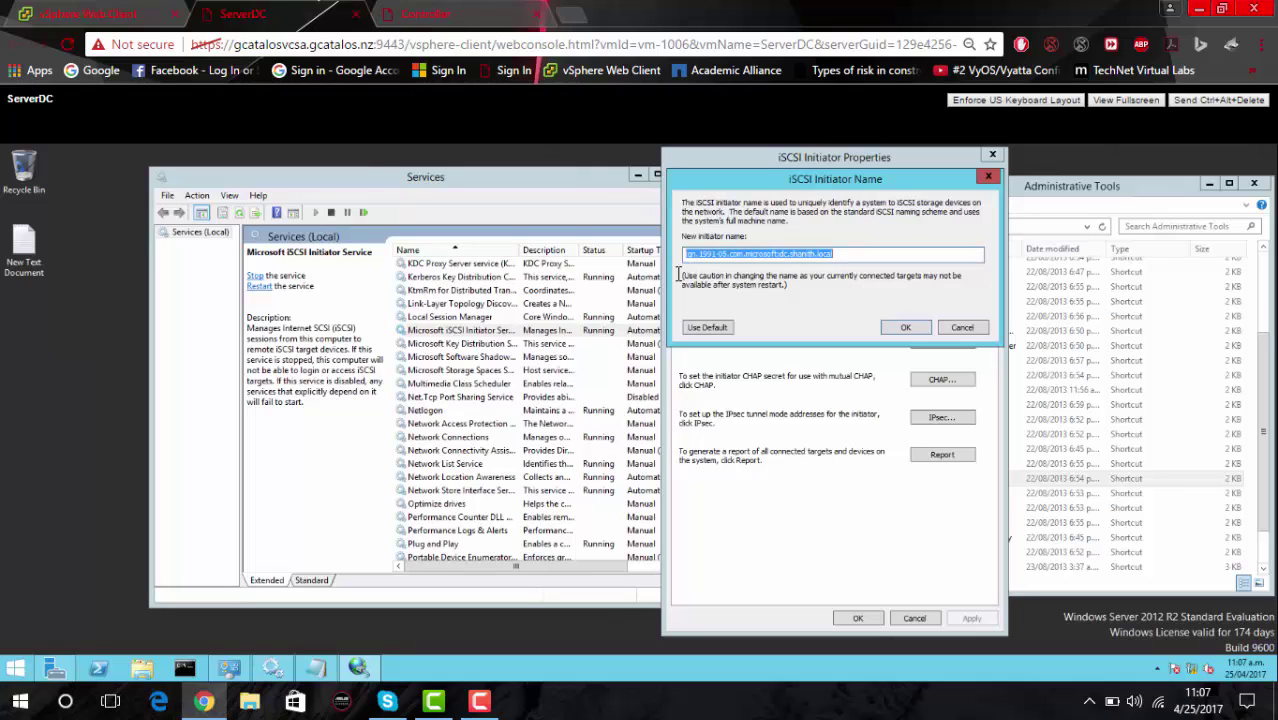
double_click(22, 245)
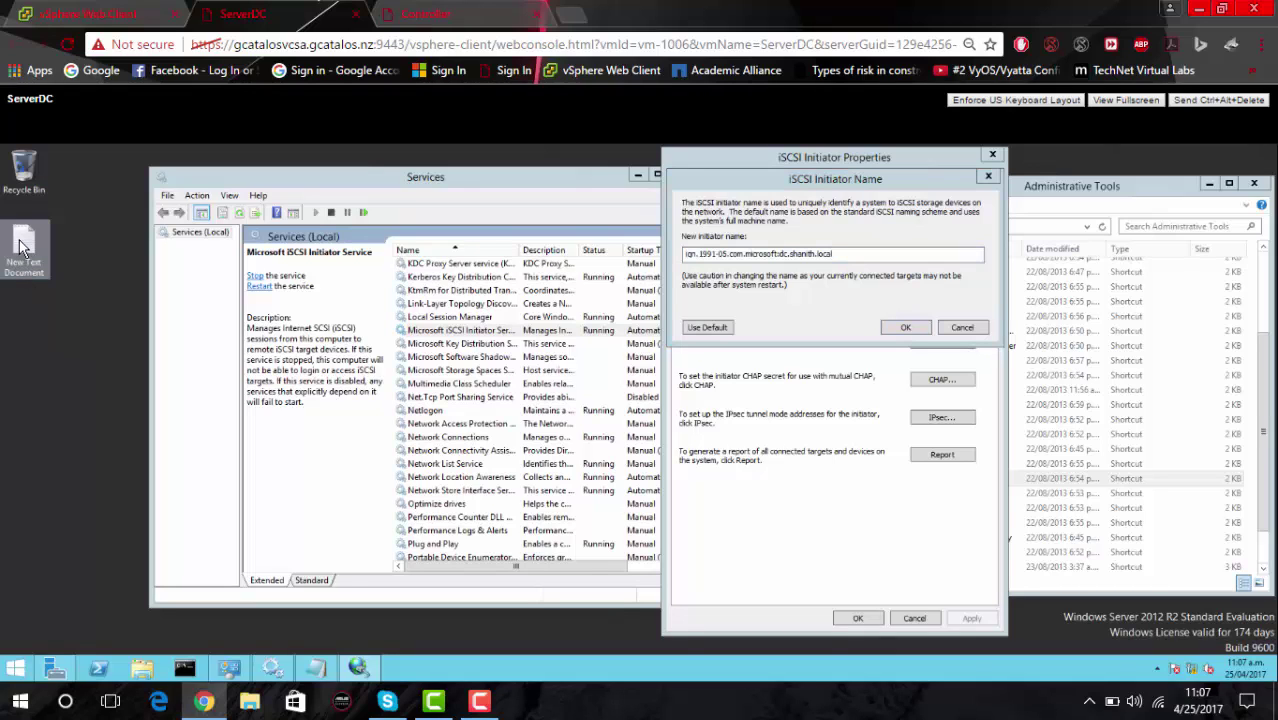
type("iqn.1991-05.com.microsoft:dc.shanith.local")
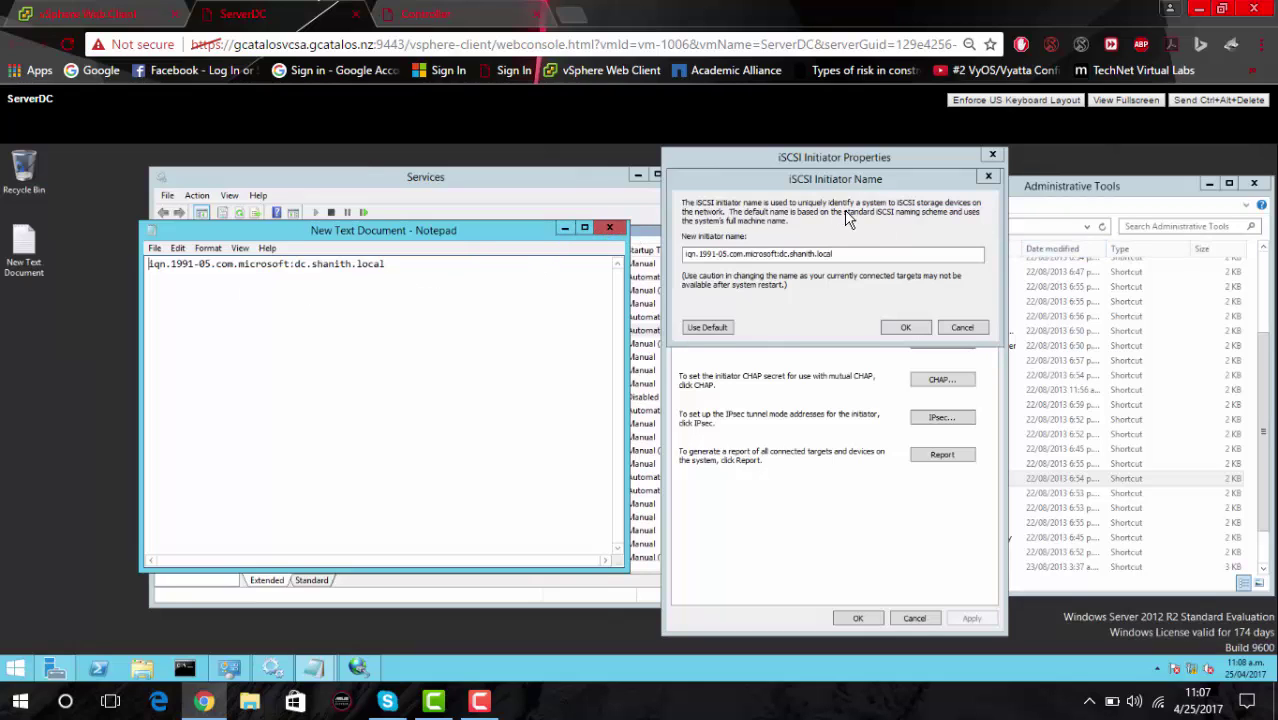
left_click(960, 329)
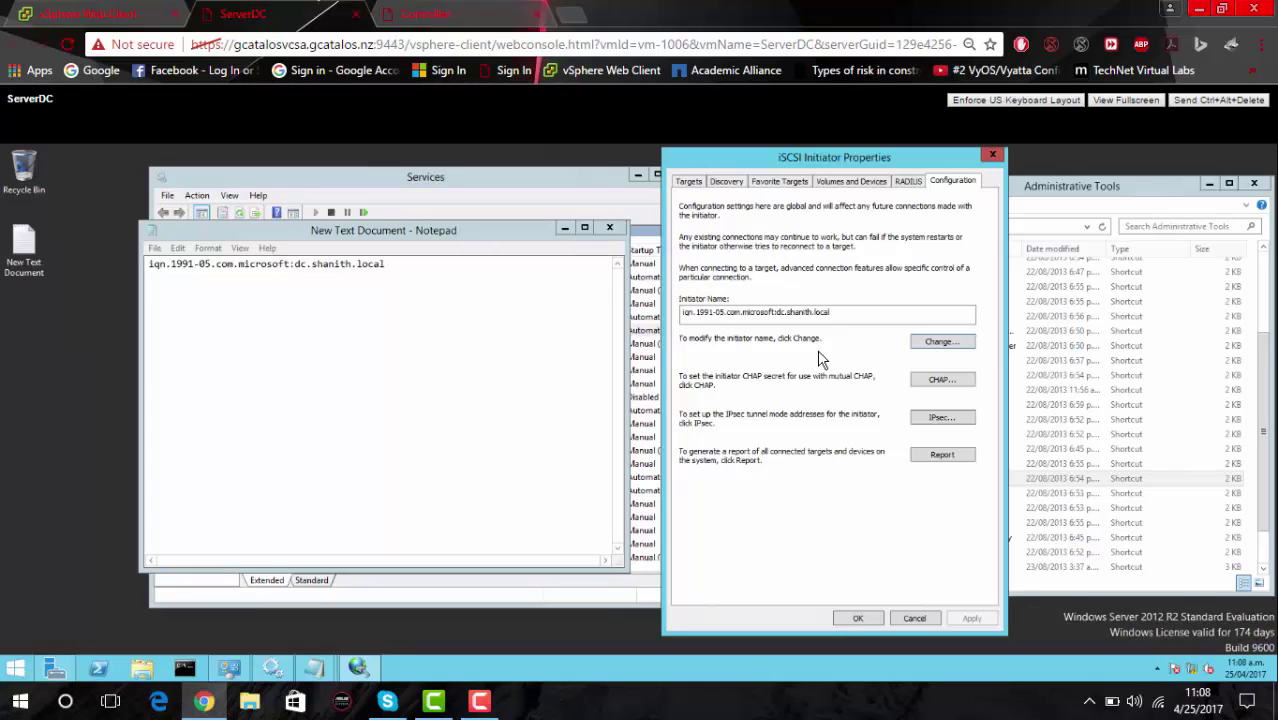
Add target portal 172.16.61.8 via adapter Microsoft iSCSI Initiator and initiator IP 172.16.61.12.
left_click(742, 183)
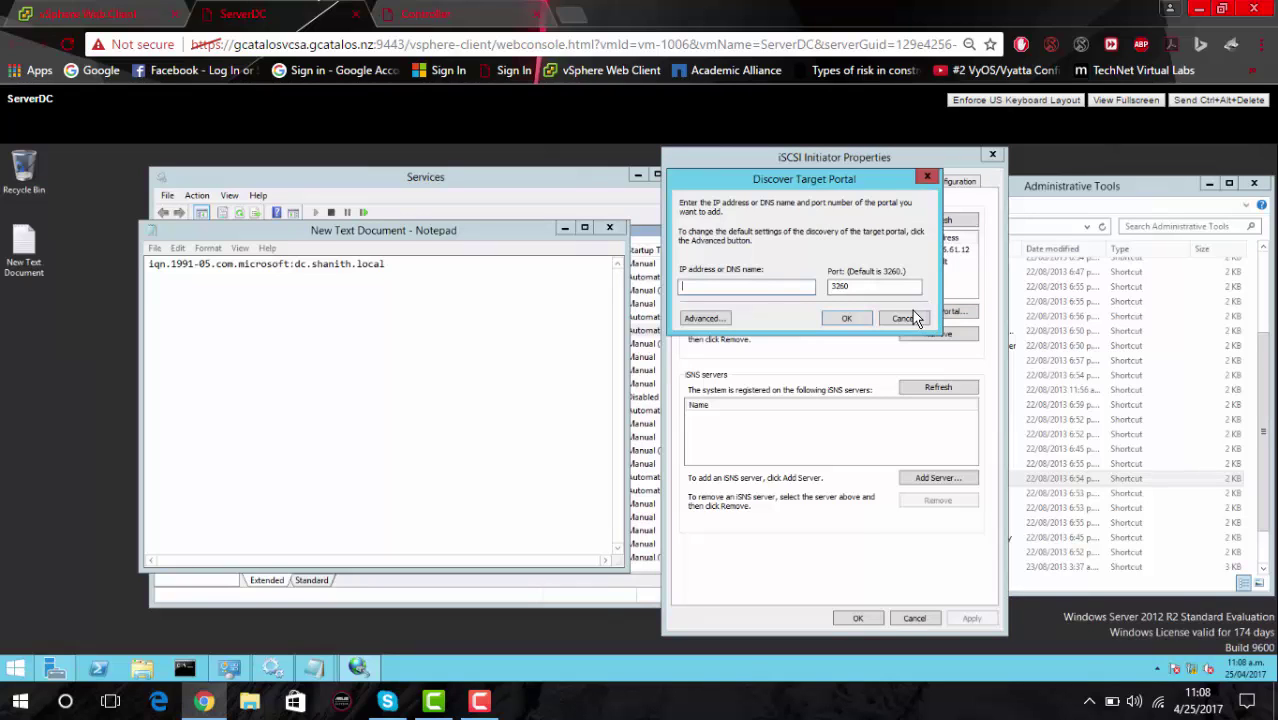
left_click(916, 318)
type("172.16.61.8")
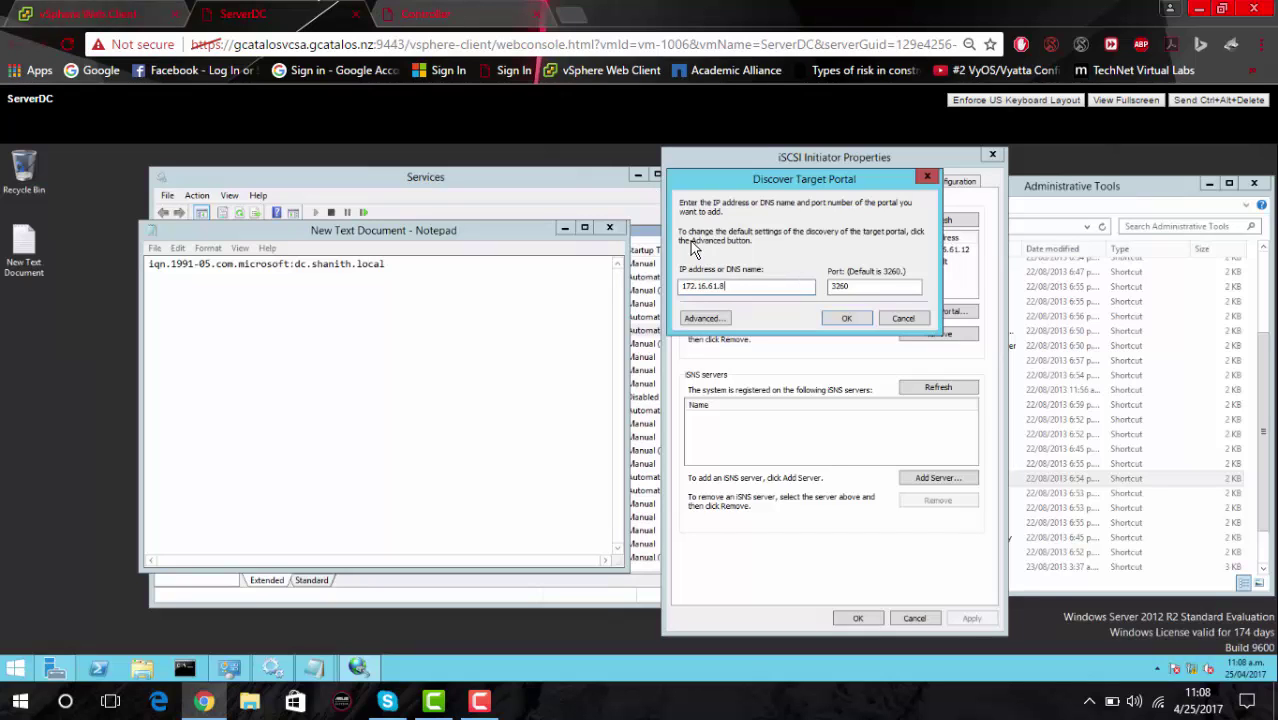
left_click(694, 317)
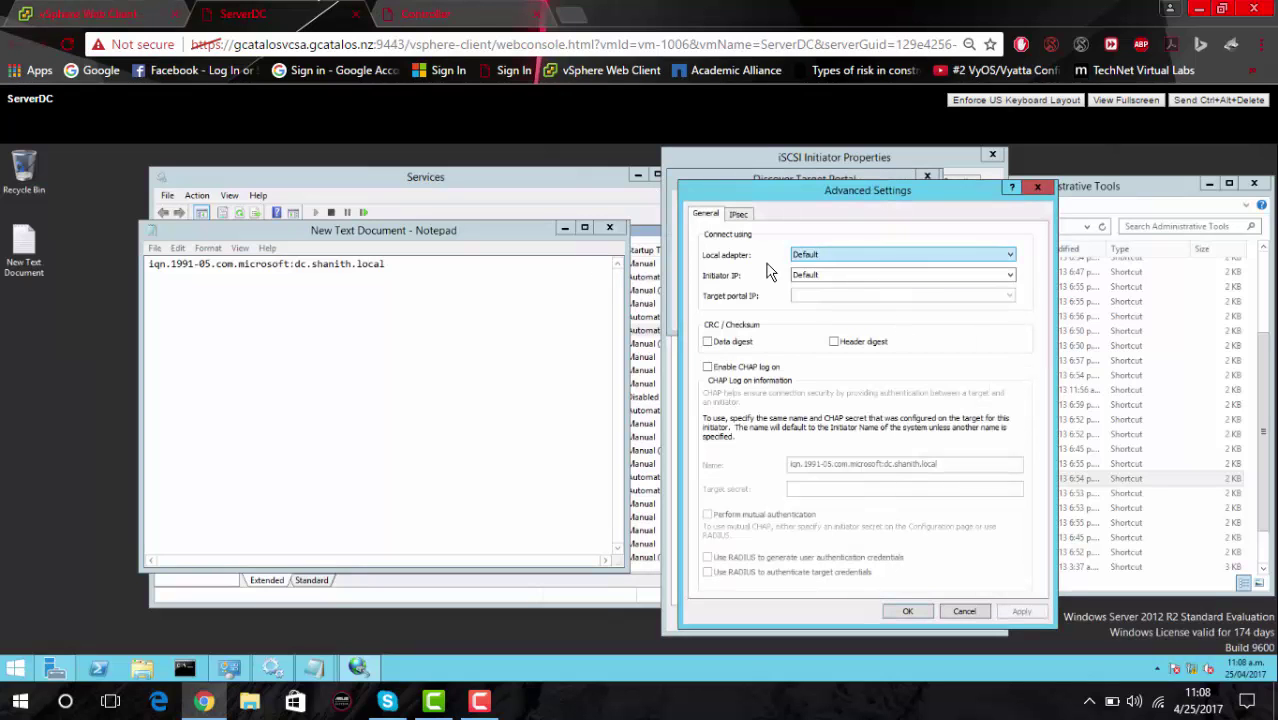
left_click(827, 254)
left_click(830, 276)
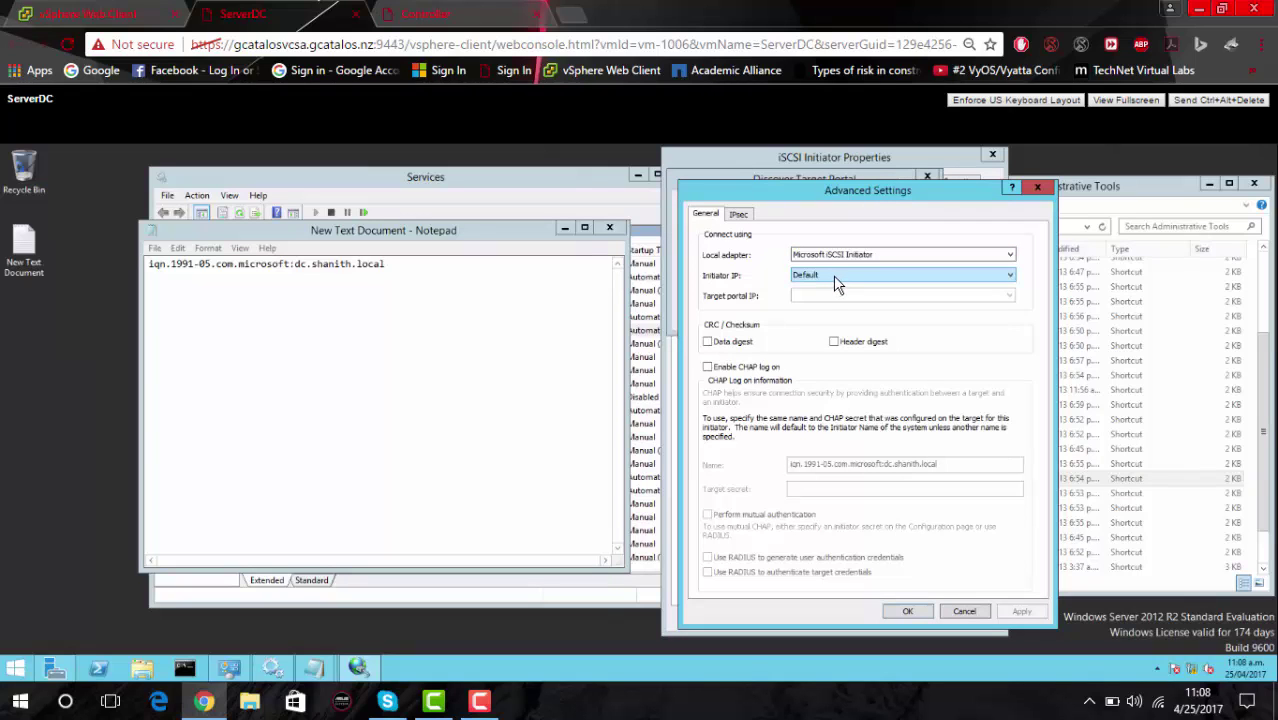
left_click(836, 276)
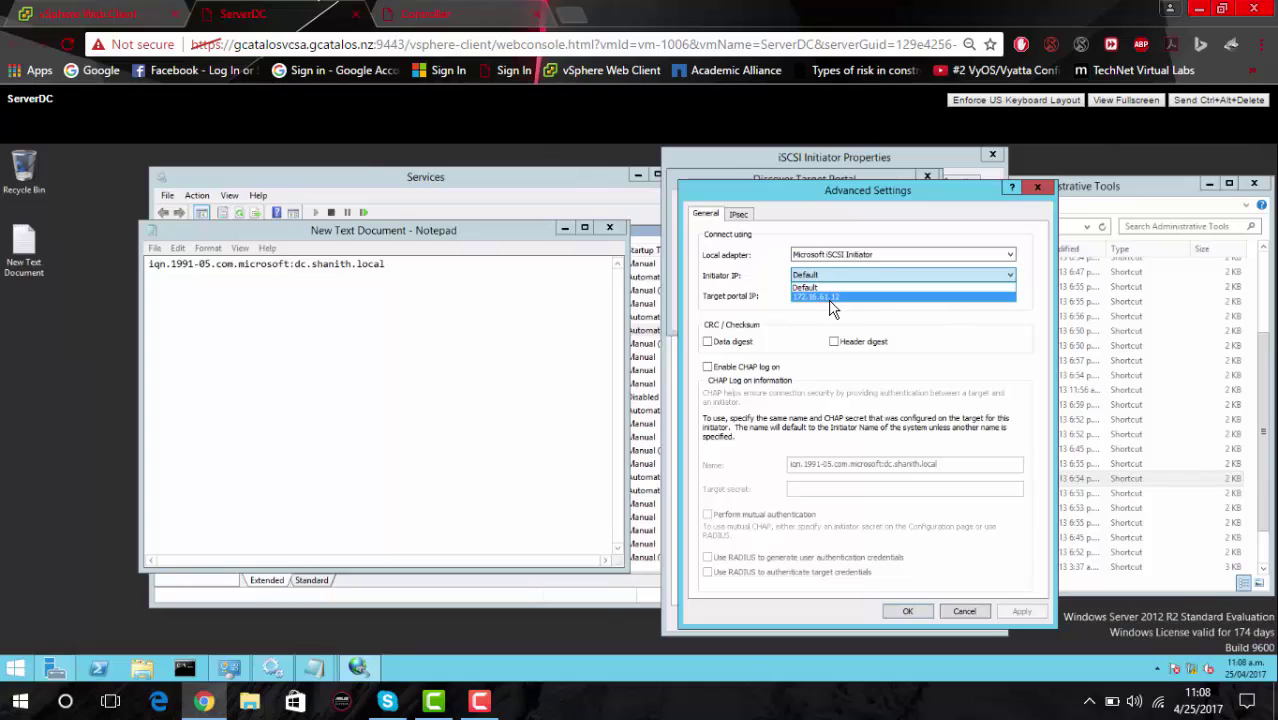
left_click(827, 299)
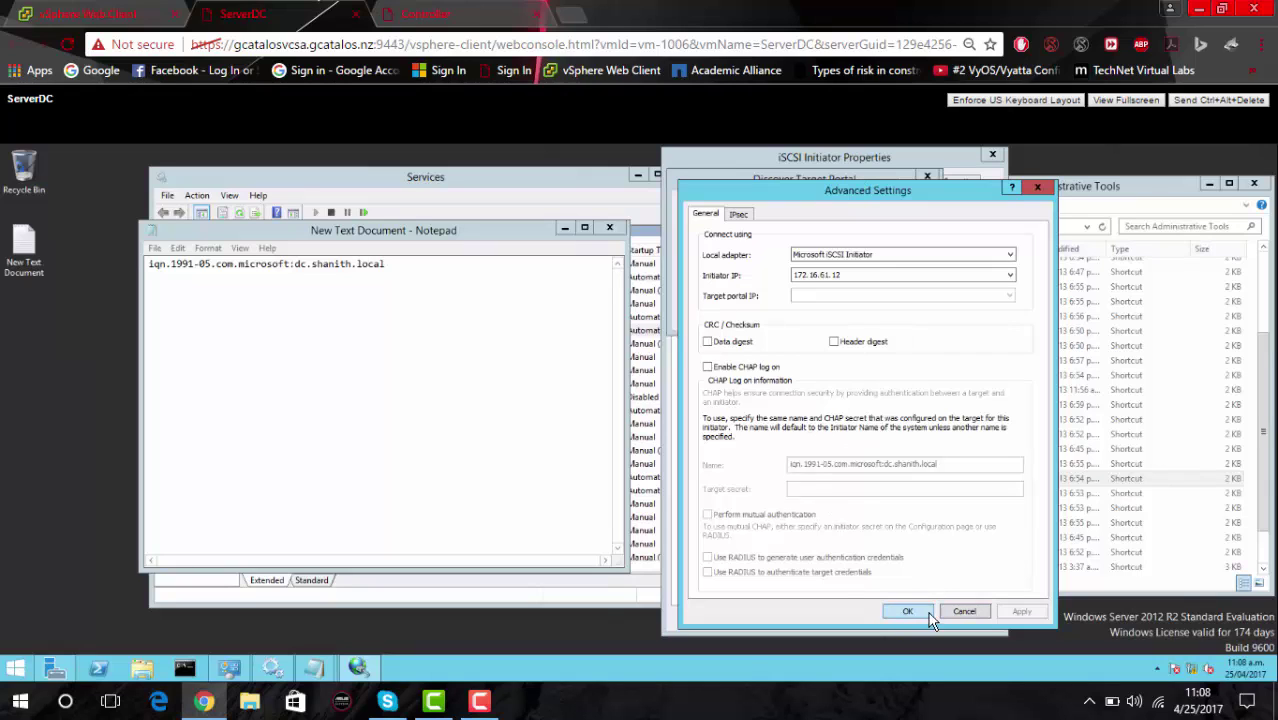
left_click(960, 612)
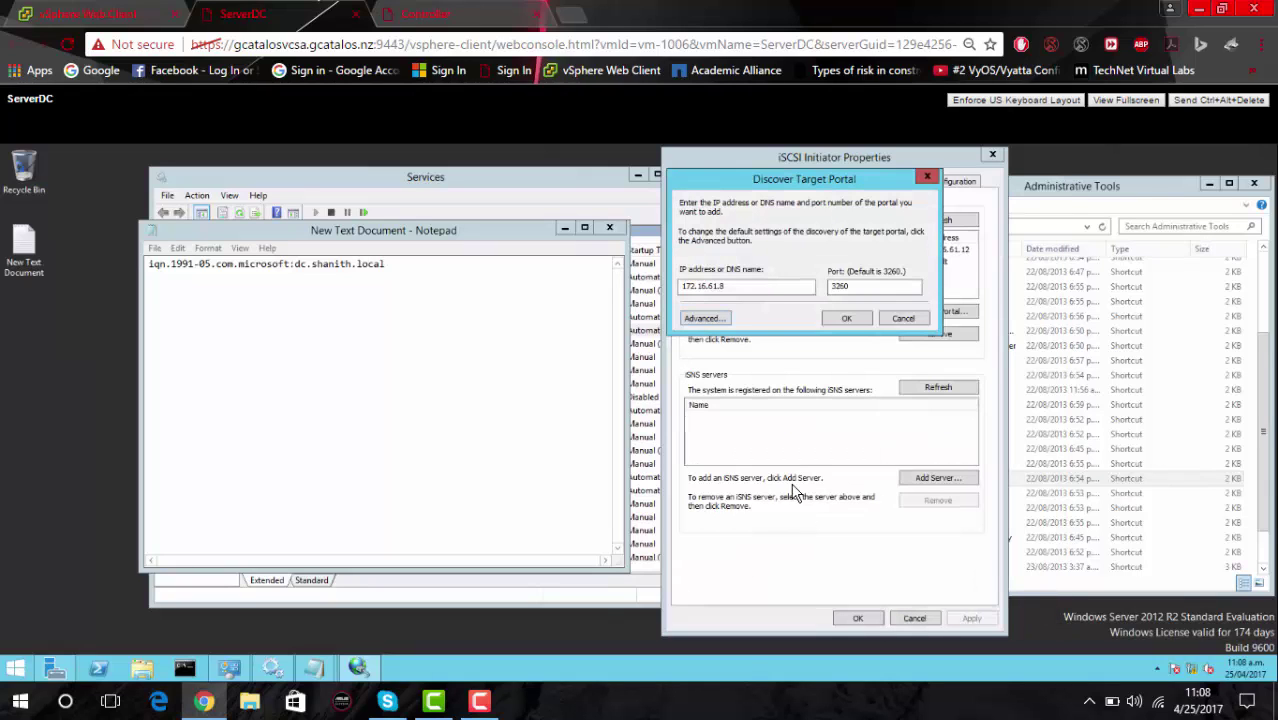
left_click(892, 320)
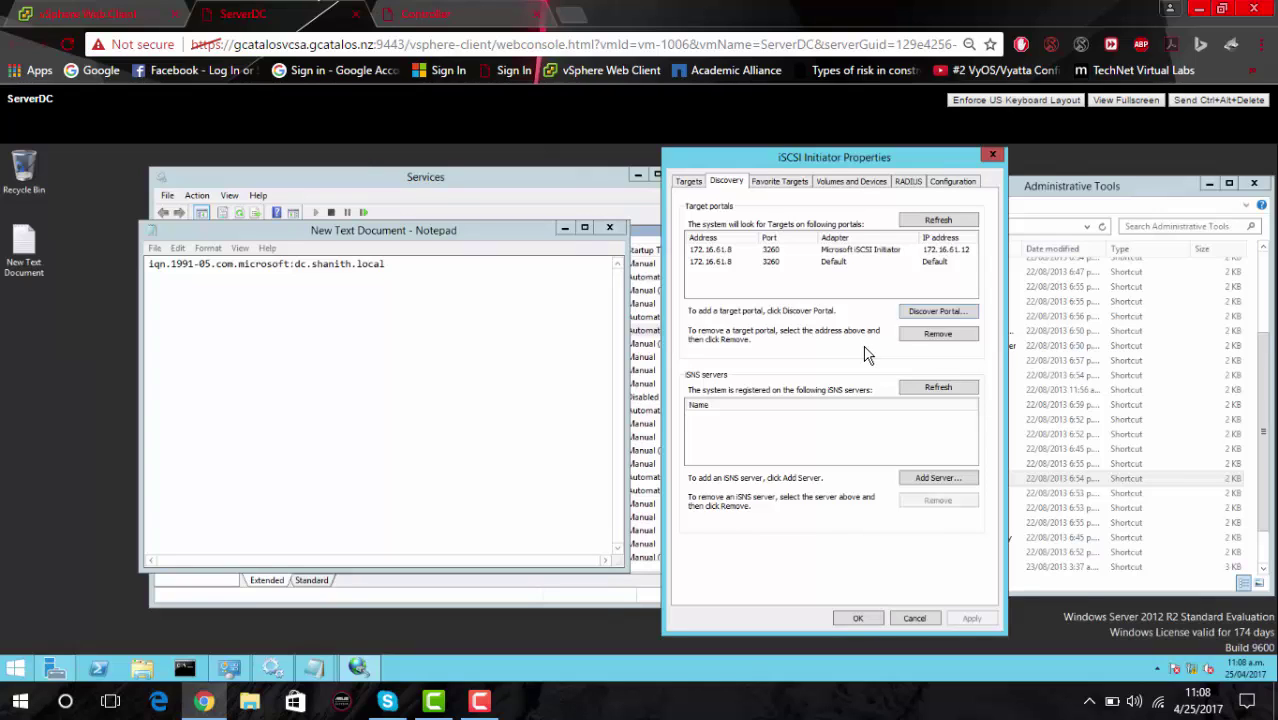
Quick Connect to target 172.16.61.8, confirm it's connected, and close iSCSI Initiator Properties.
left_click(688, 182)
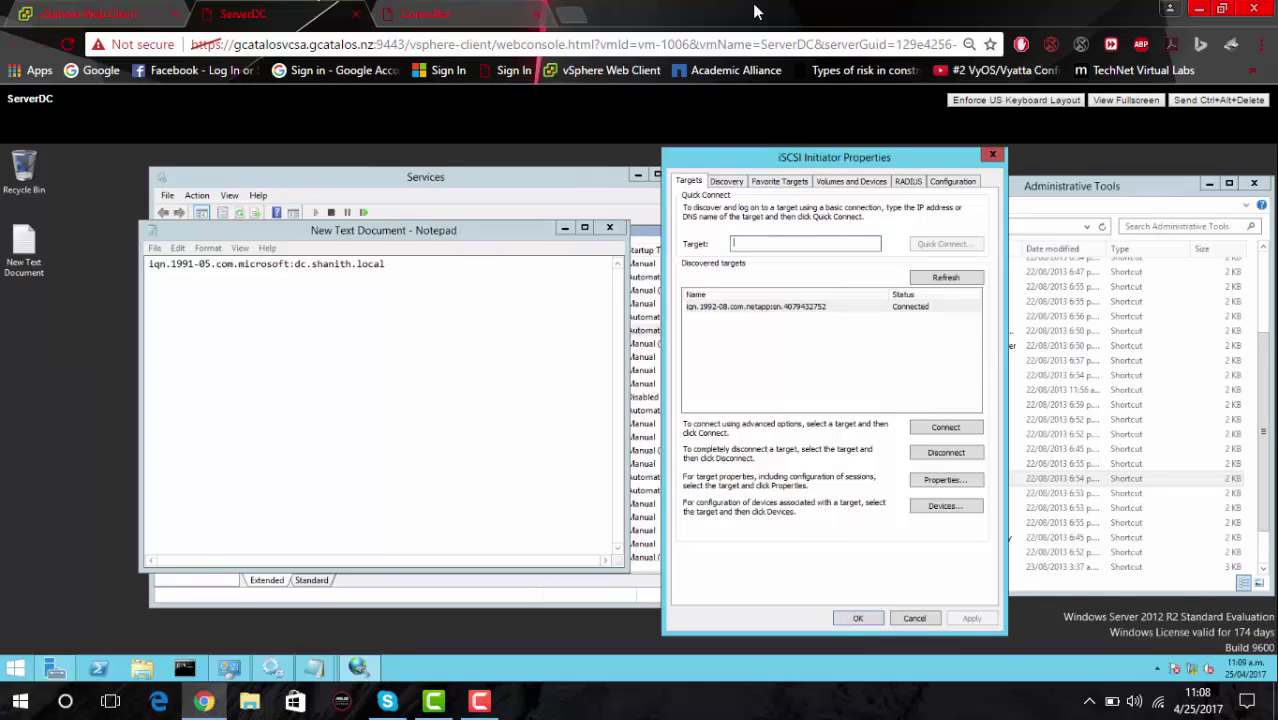
left_click(816, 211)
type("172.16.61.8")
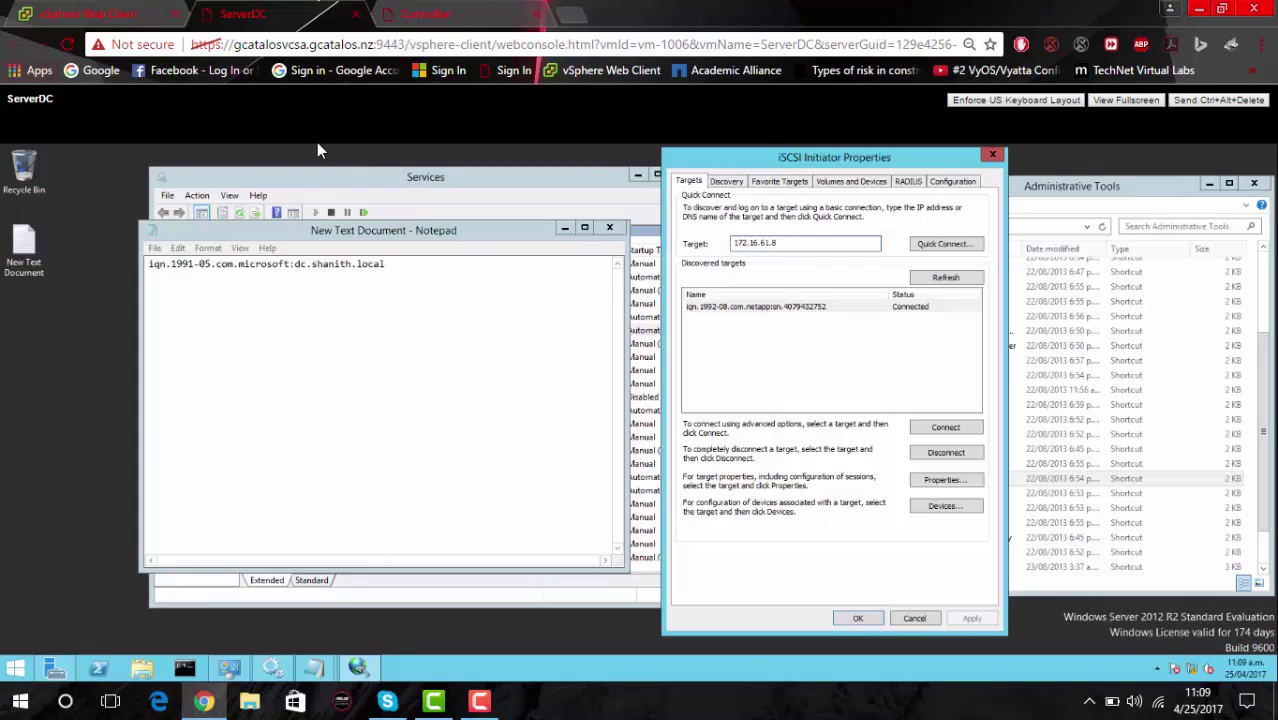
left_click(932, 244)
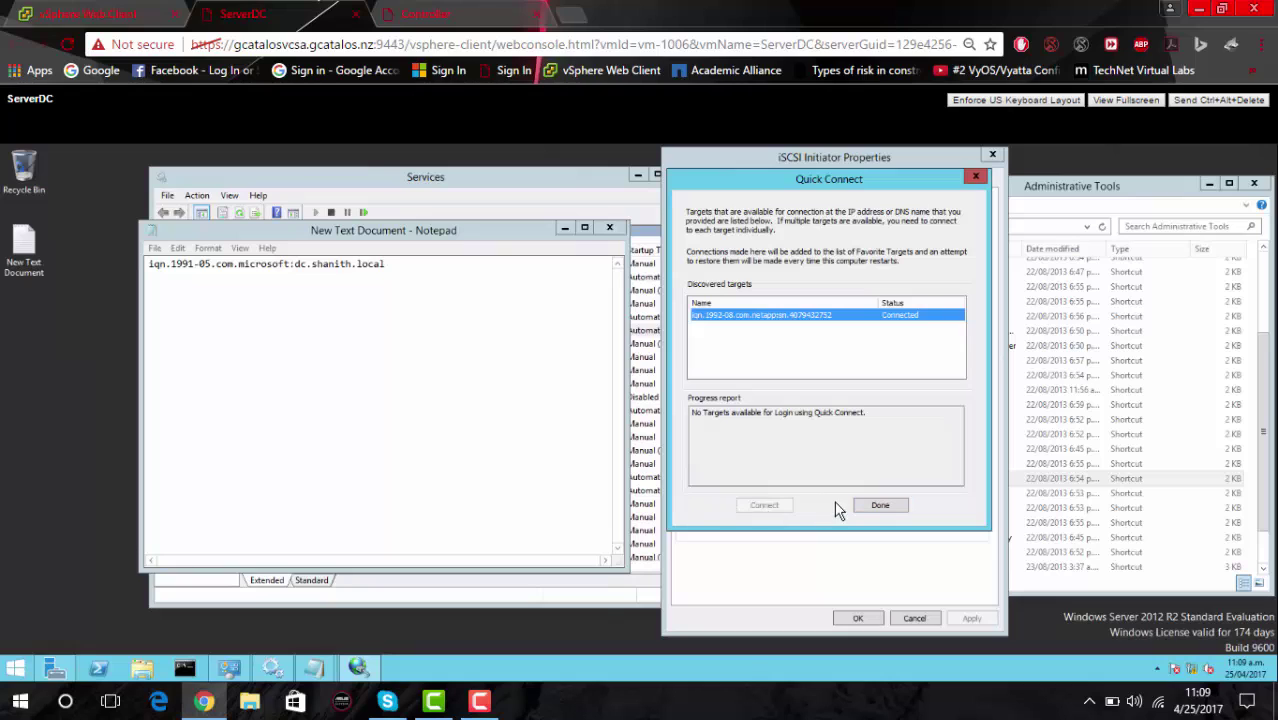
left_click(880, 508)
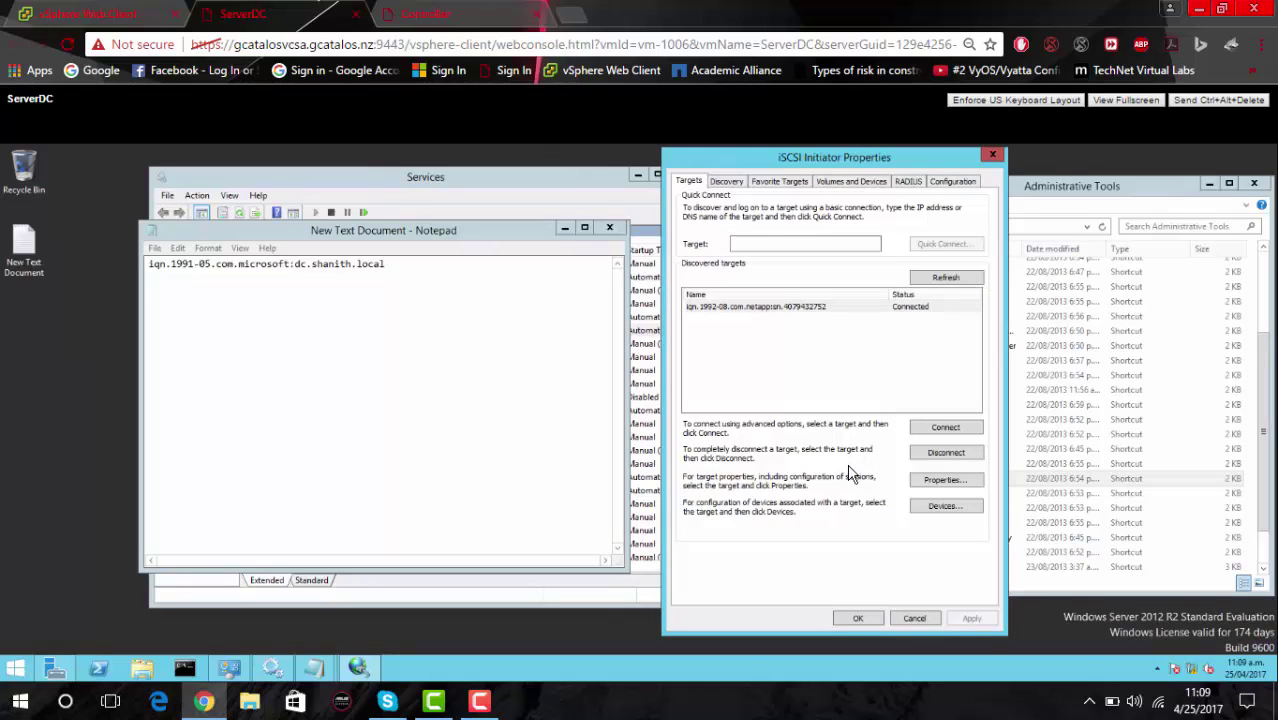
left_click(915, 619)
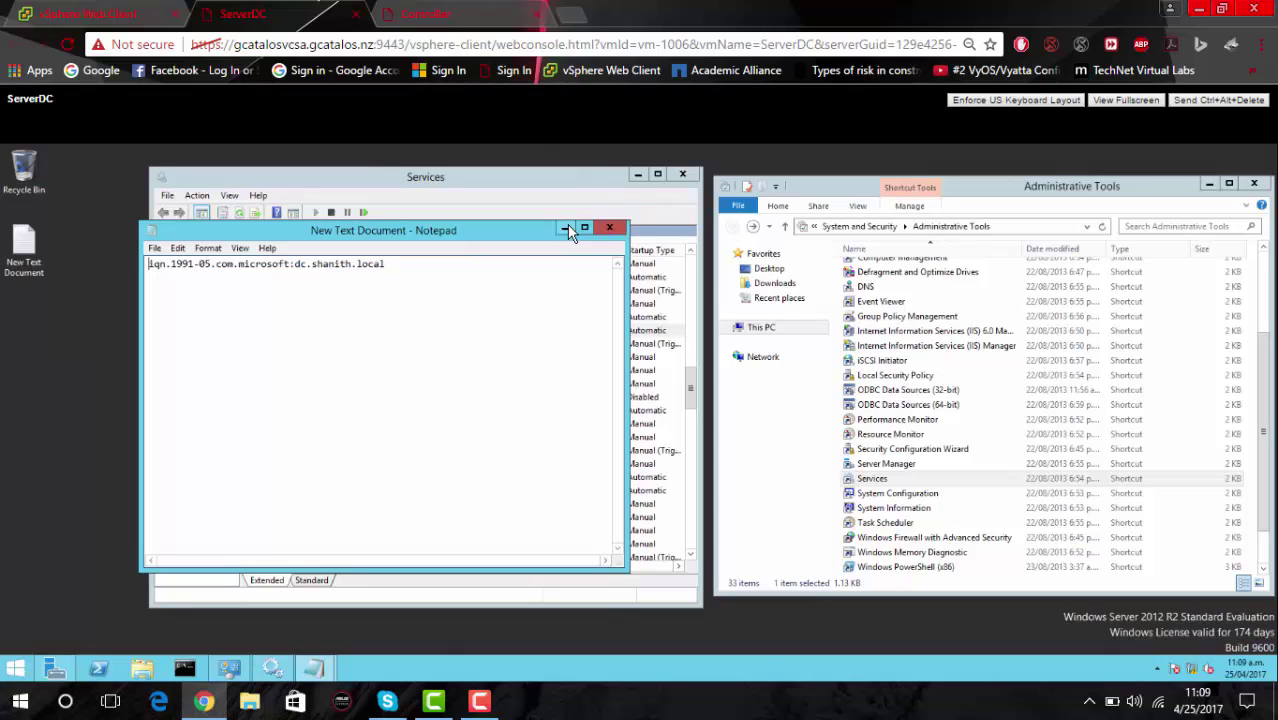
Close Notepad, return to System Manager, and start Create LUN from Storage > LUNs.
left_click(609, 228)
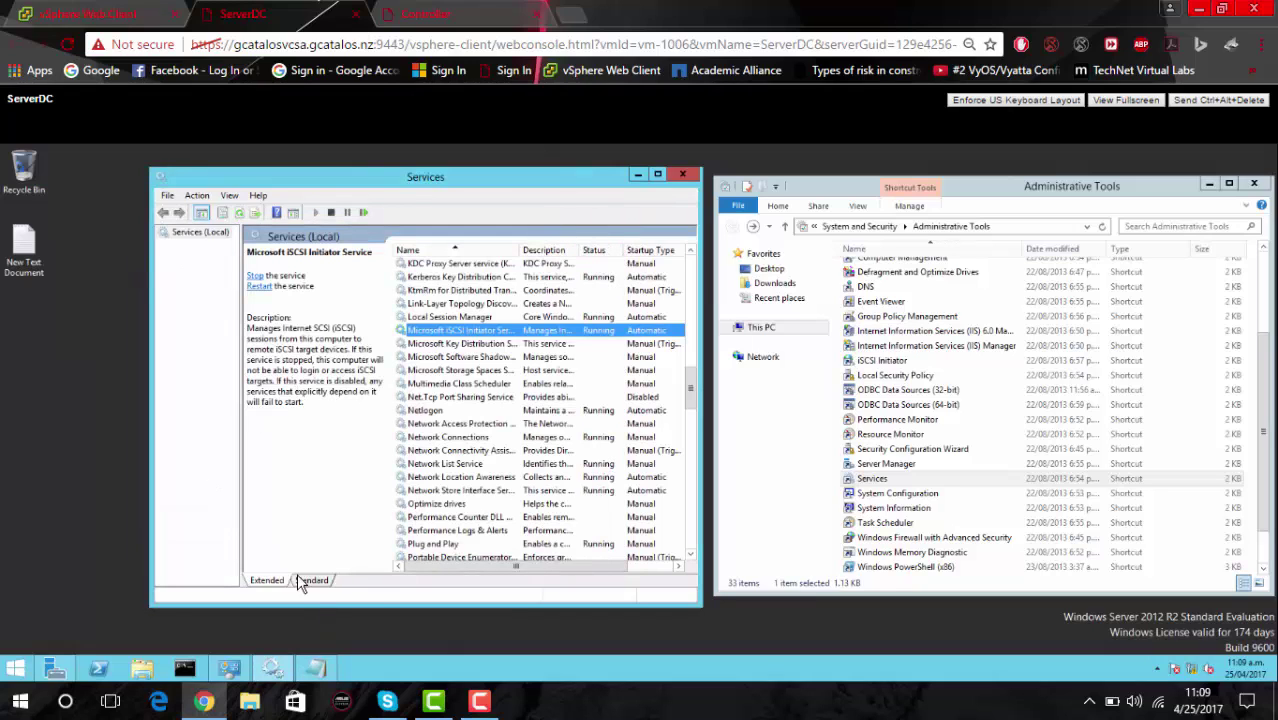
left_click(440, 17)
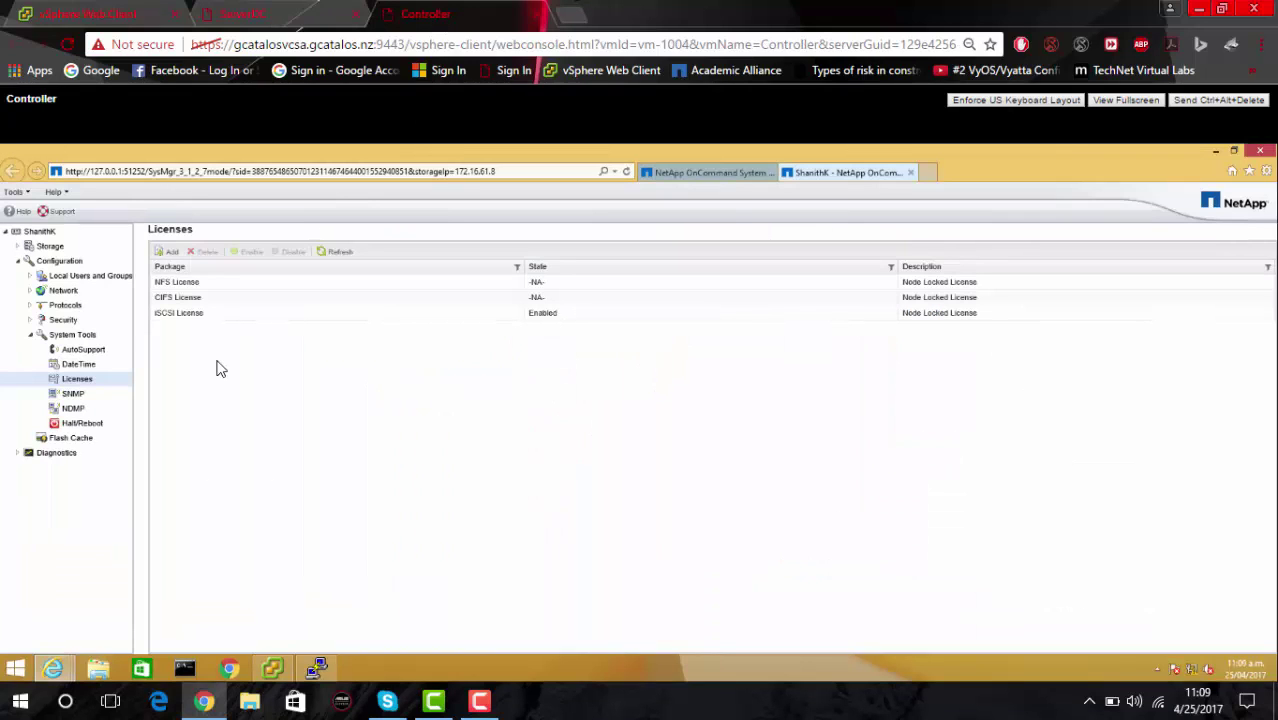
left_click(16, 247)
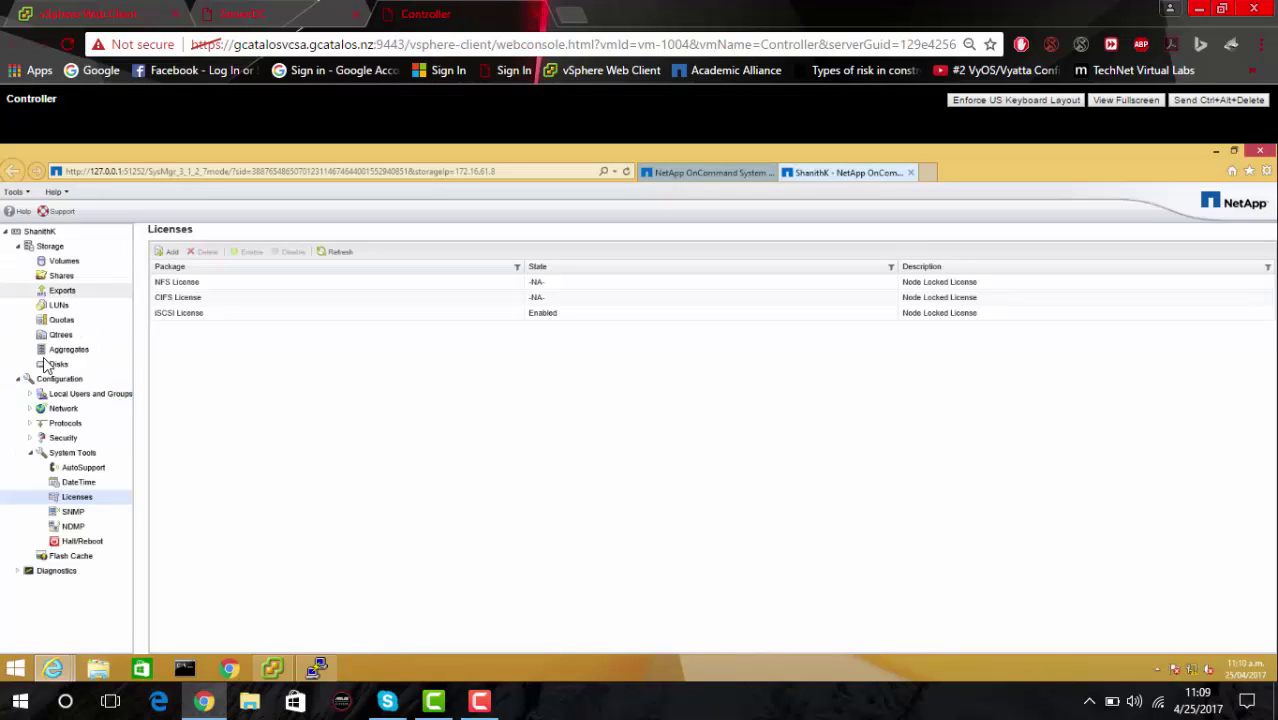
left_click(59, 308)
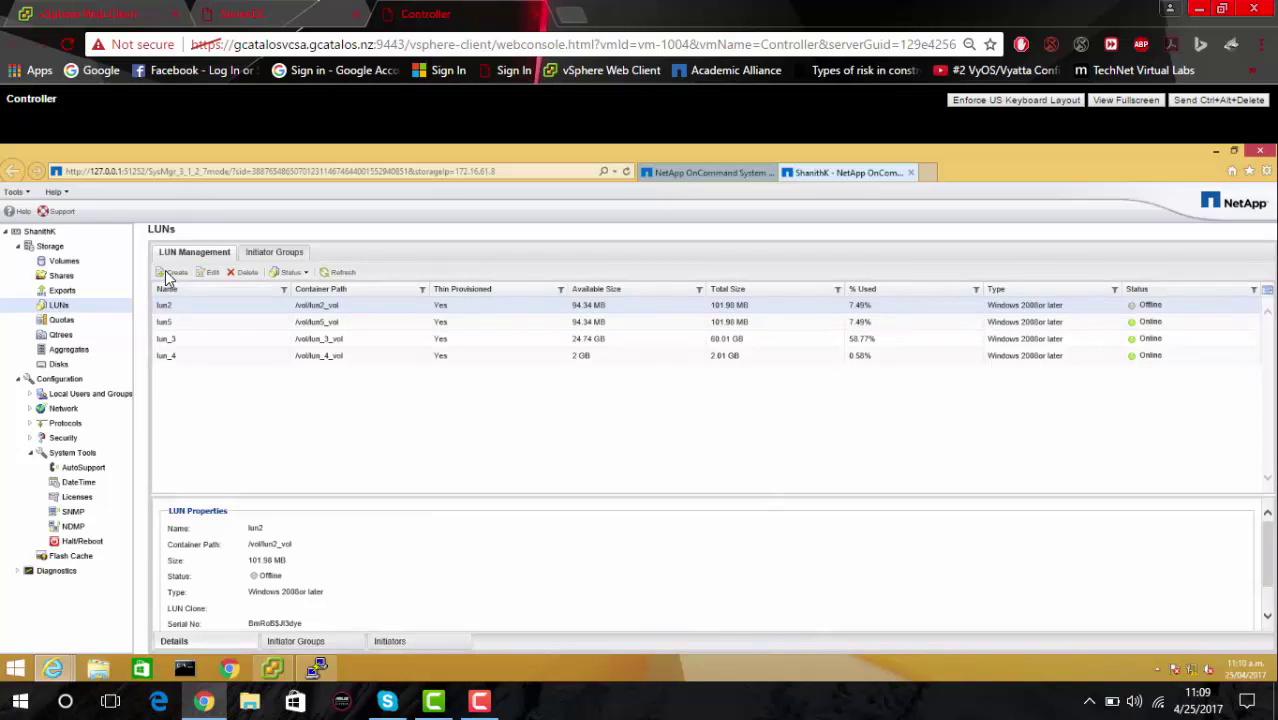
left_click(170, 274)
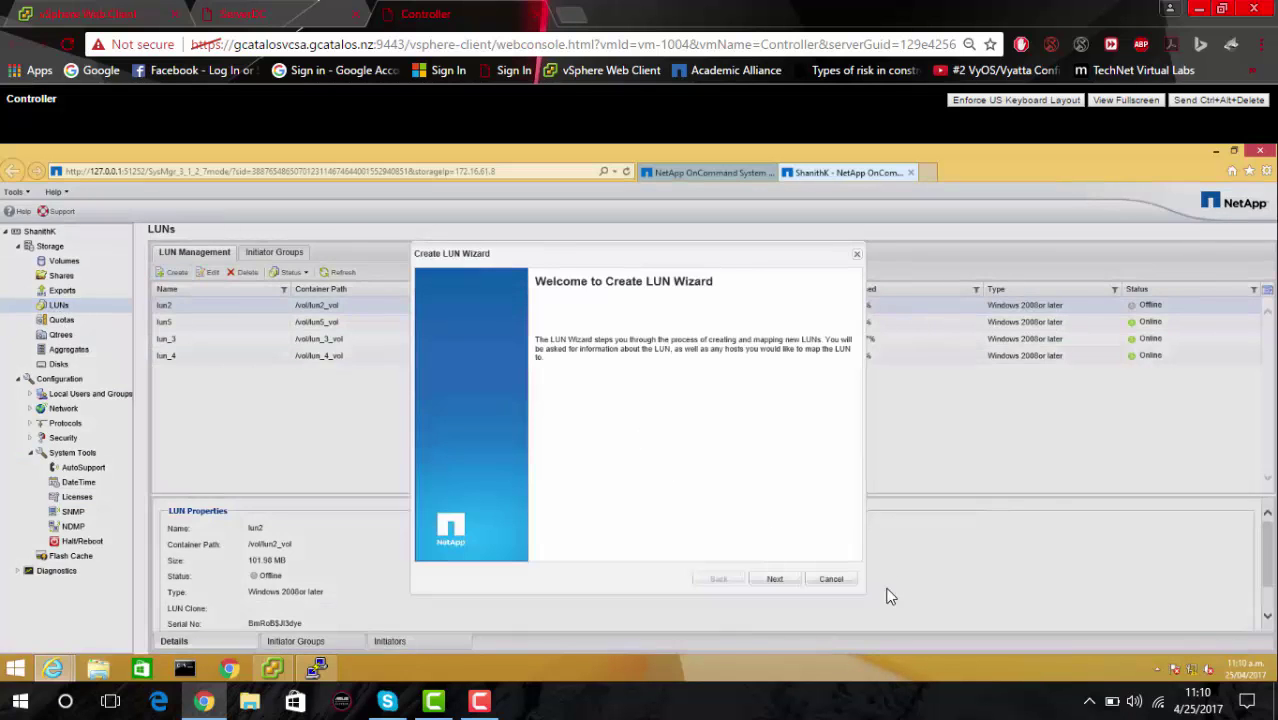
Define the LUN as lun6, 100 MB, thin provisioned, and advance to the container step.
left_click(764, 580)
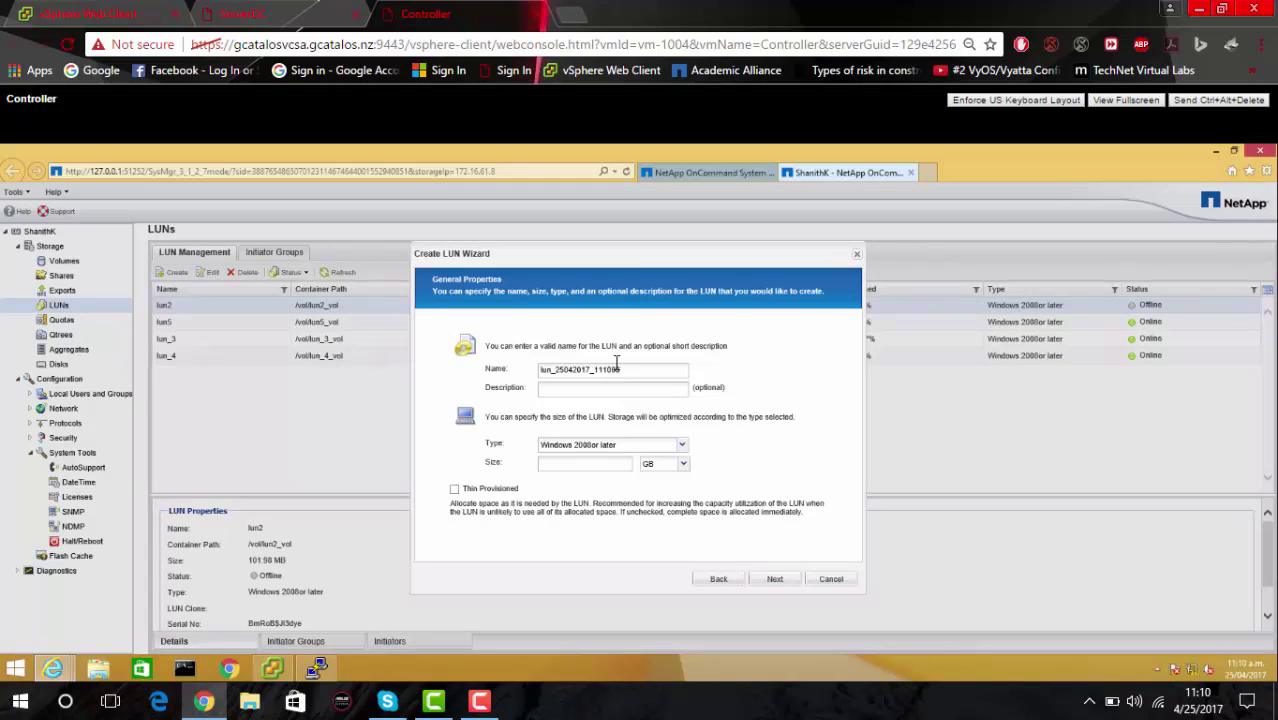
left_click_drag(612, 374, 558, 377)
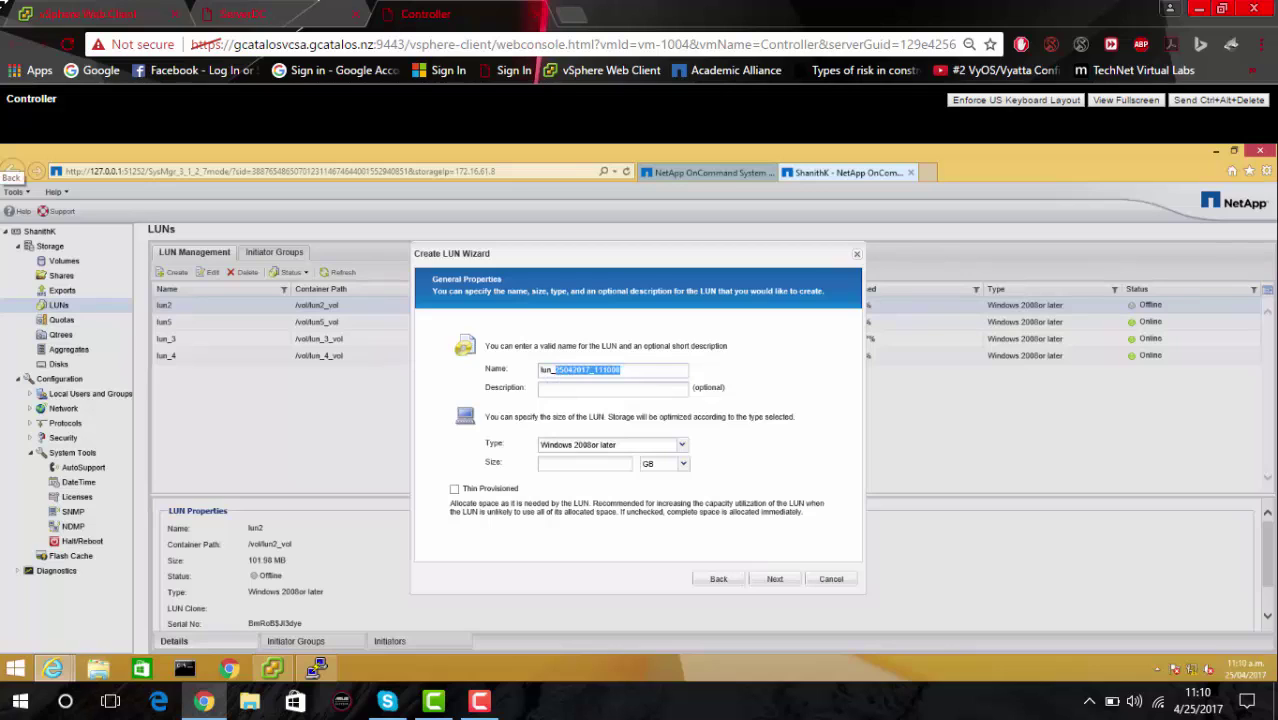
type("5")
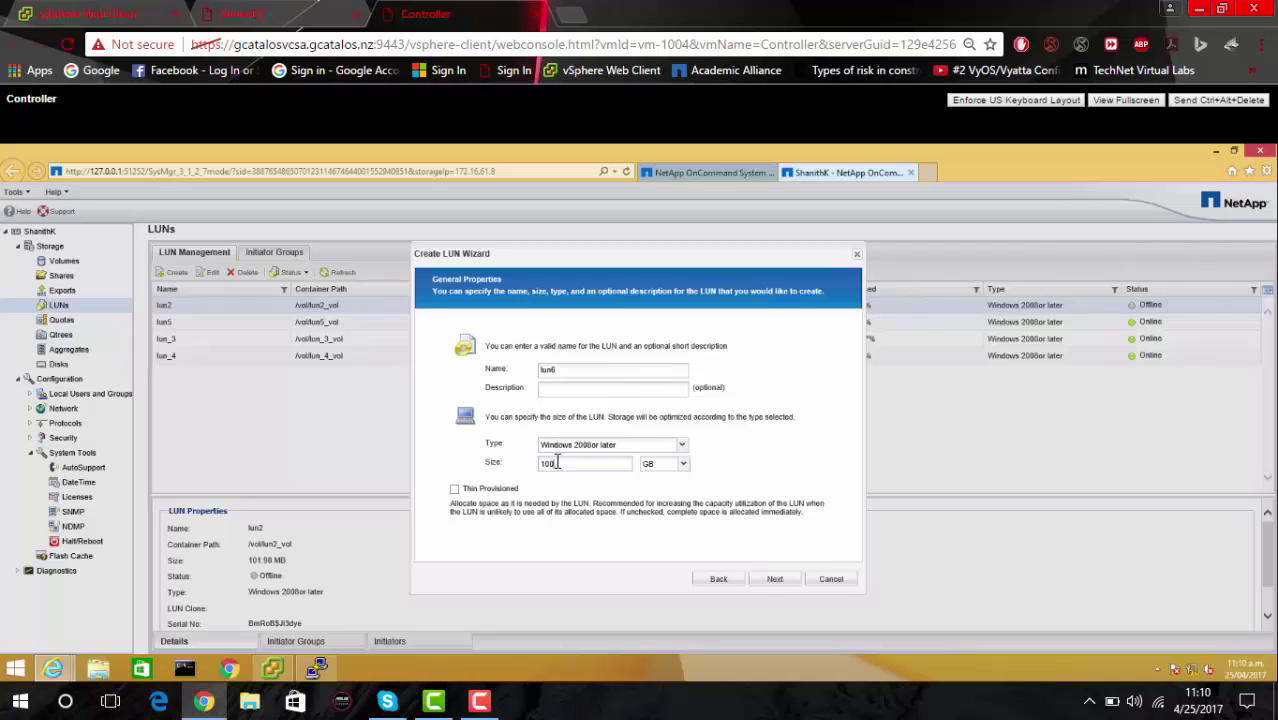
left_click(682, 466)
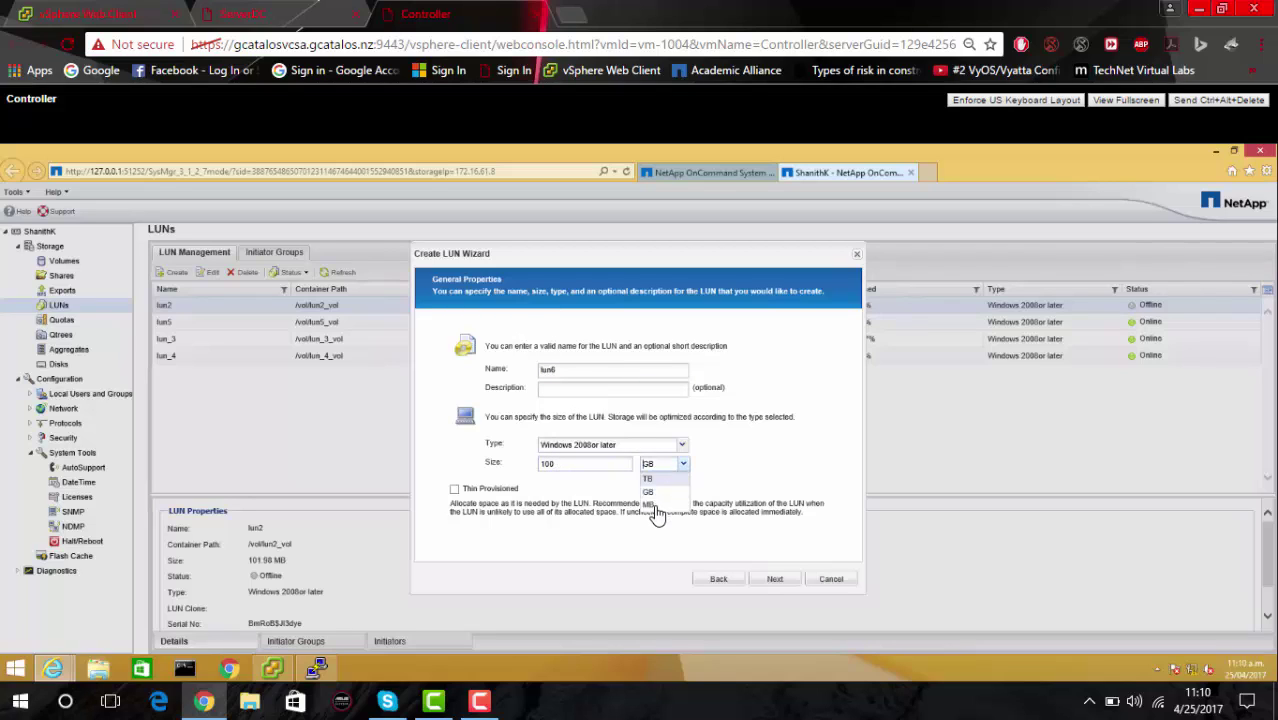
left_click(655, 505)
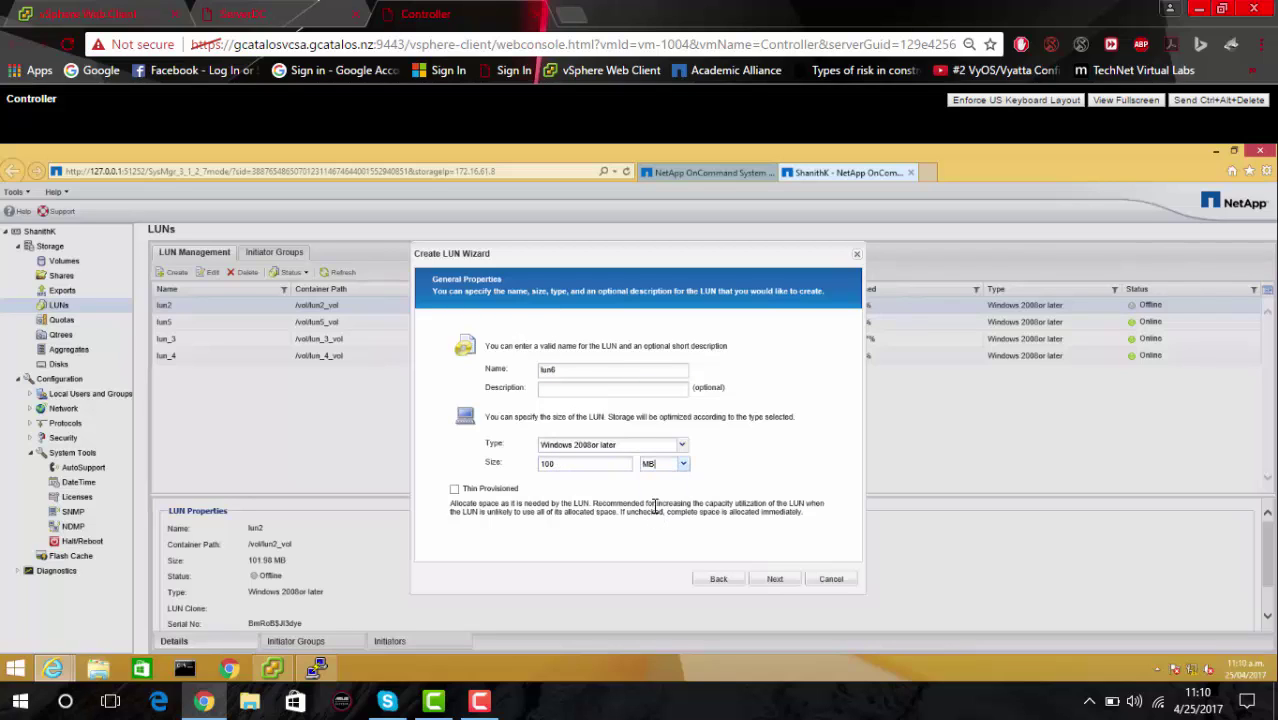
left_click(455, 490)
left_click(773, 583)
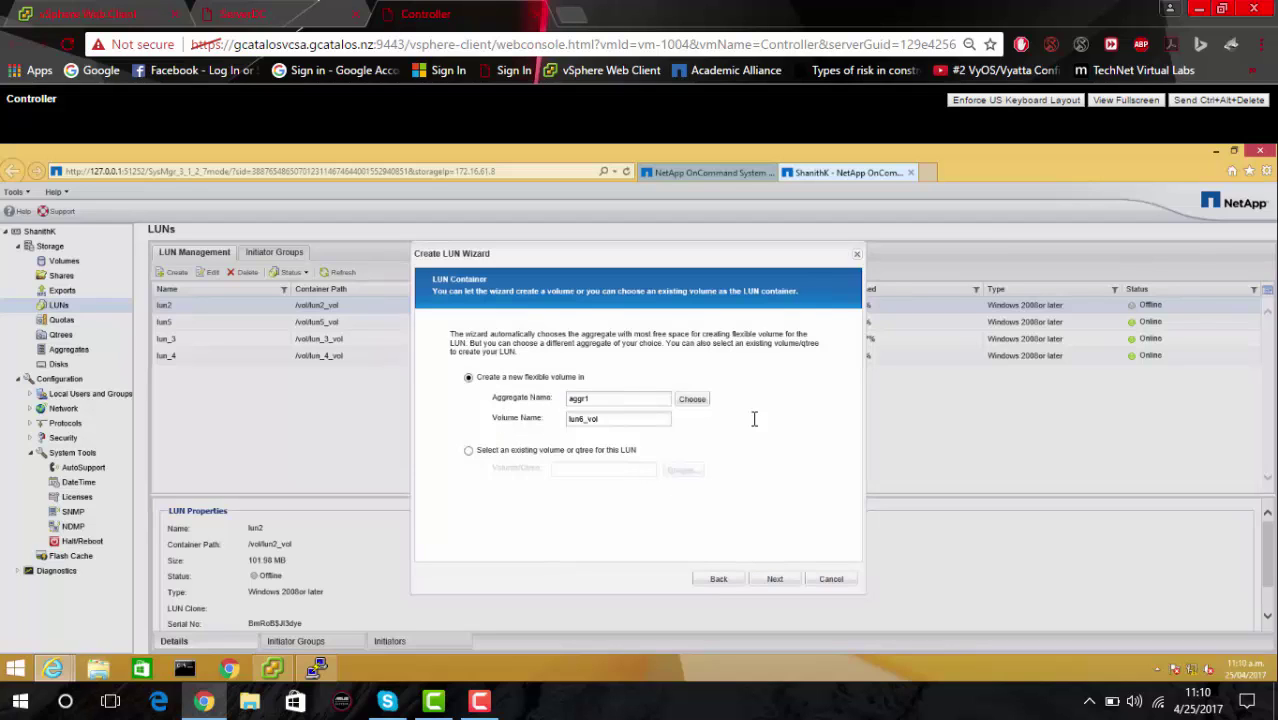
Place the new volume lun6_vol on aggregate aggr1 and advance to initiator mapping.
left_click(689, 400)
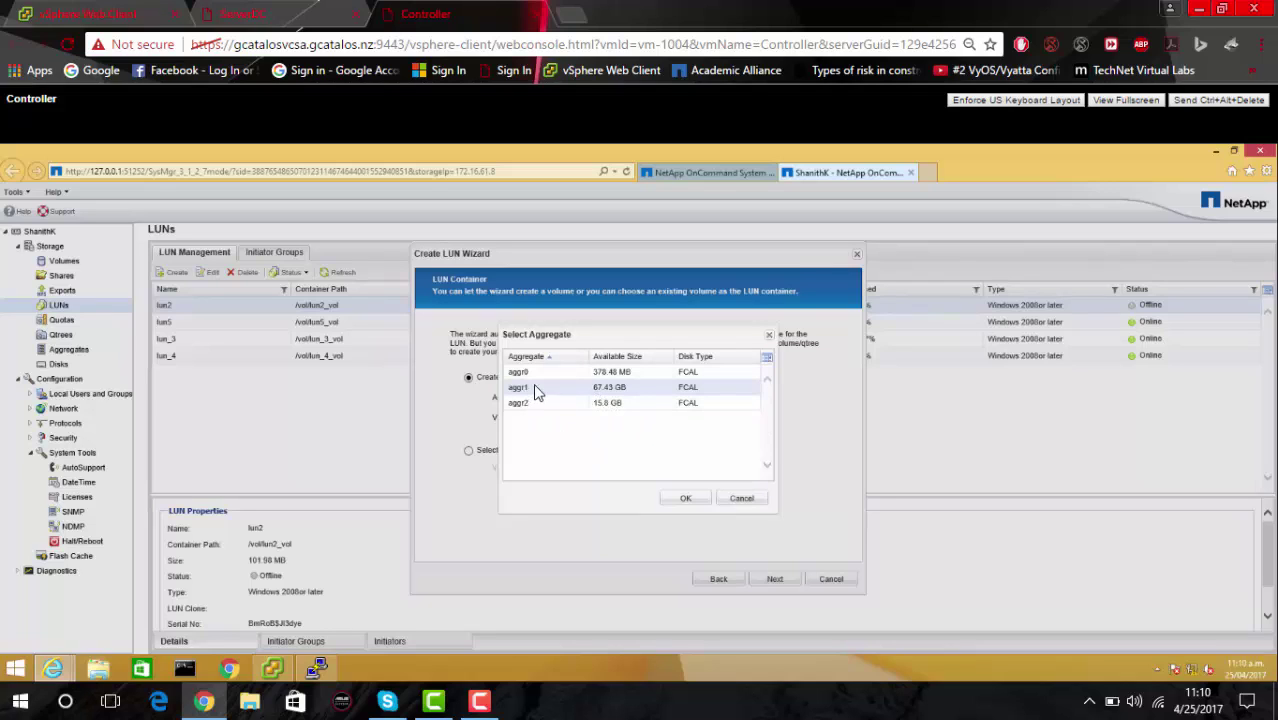
left_click(683, 500)
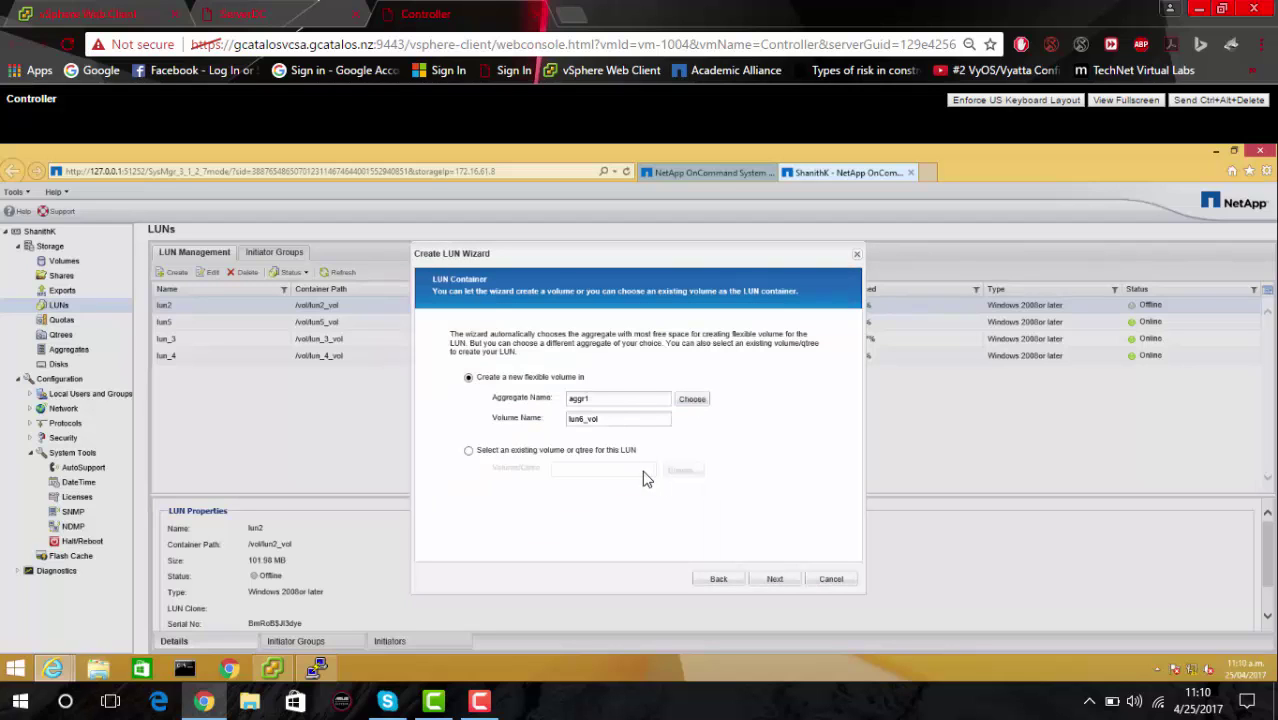
left_click(775, 582)
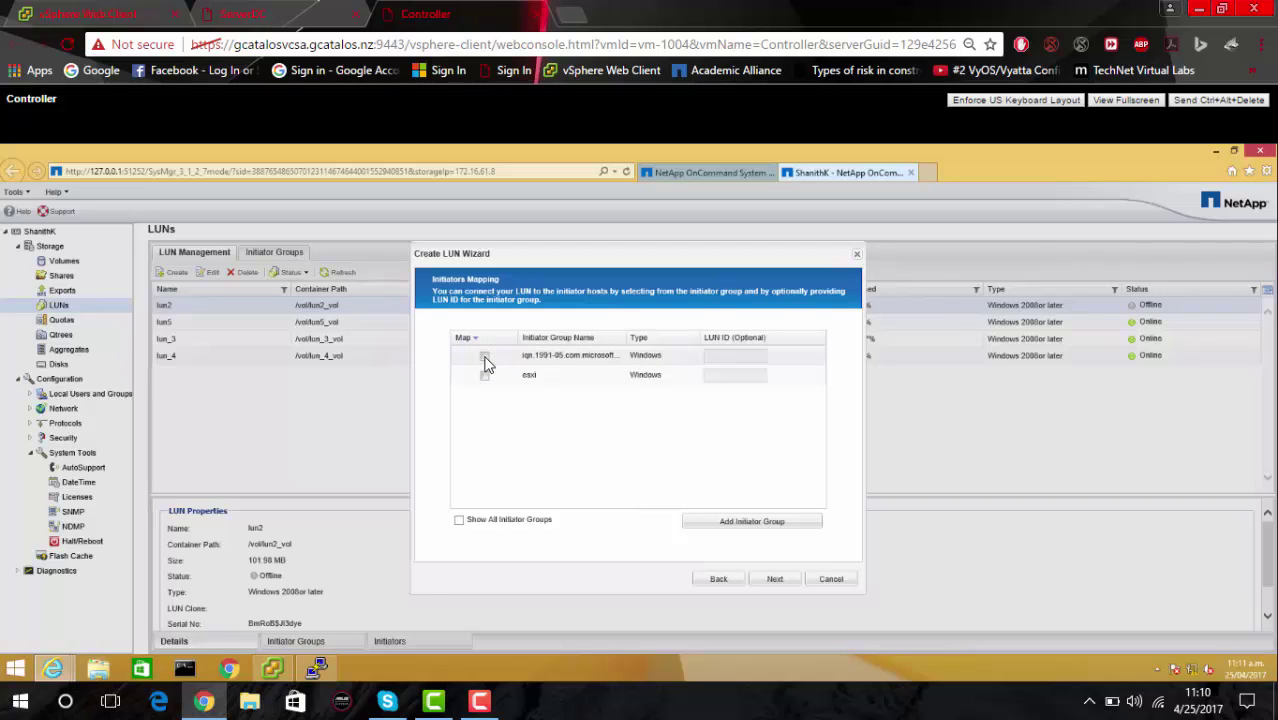
Map the LUN to the Windows iqn initiator group and start adding a new initiator group entry.
left_click(485, 360)
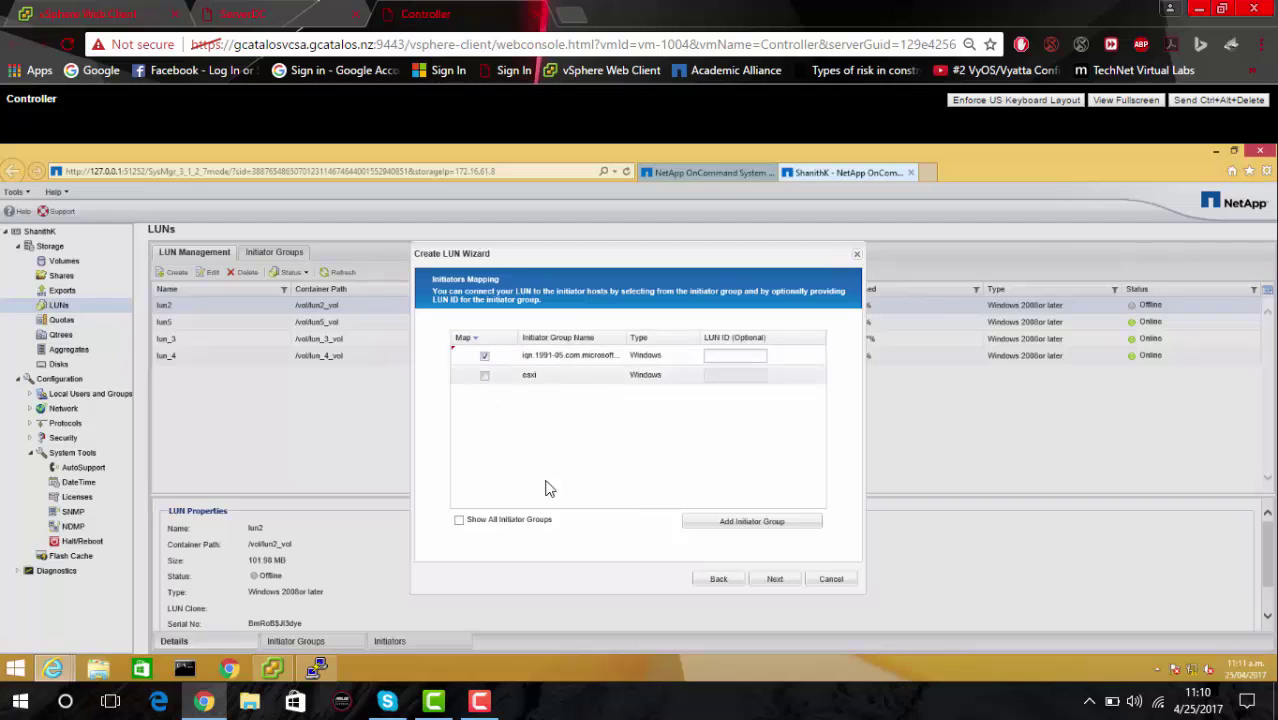
left_click(727, 522)
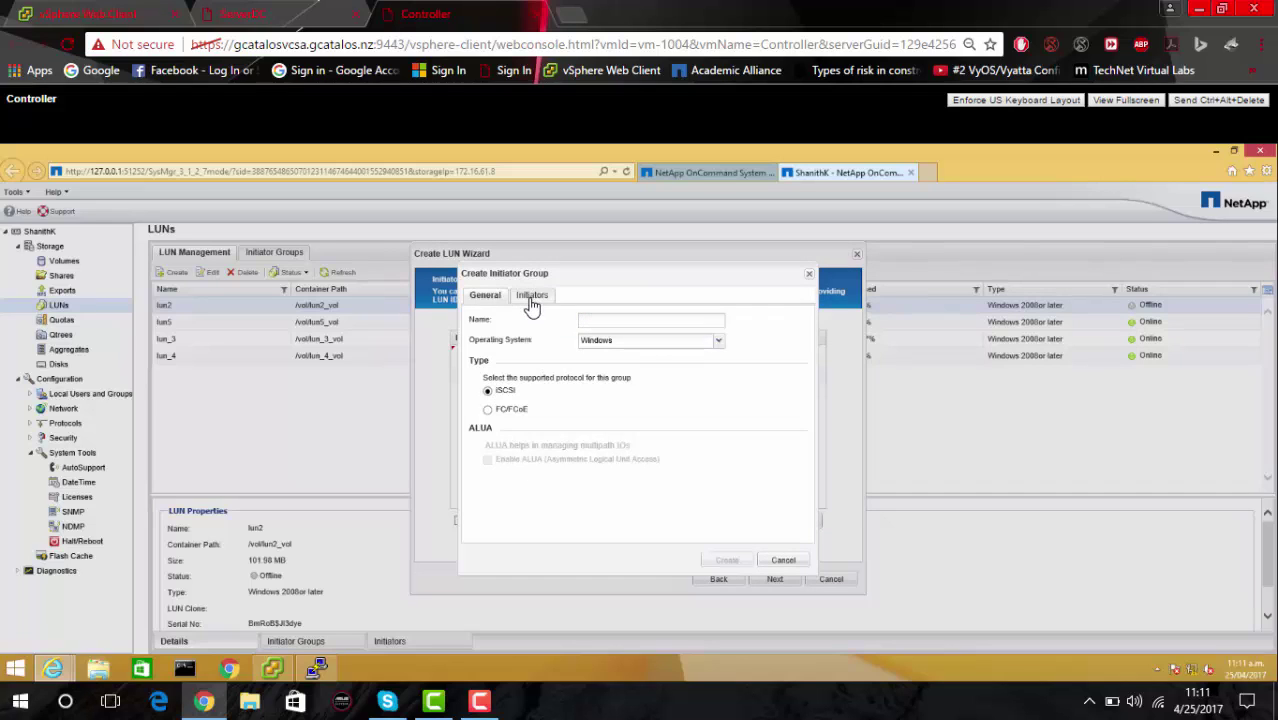
left_click(530, 297)
left_click(500, 517)
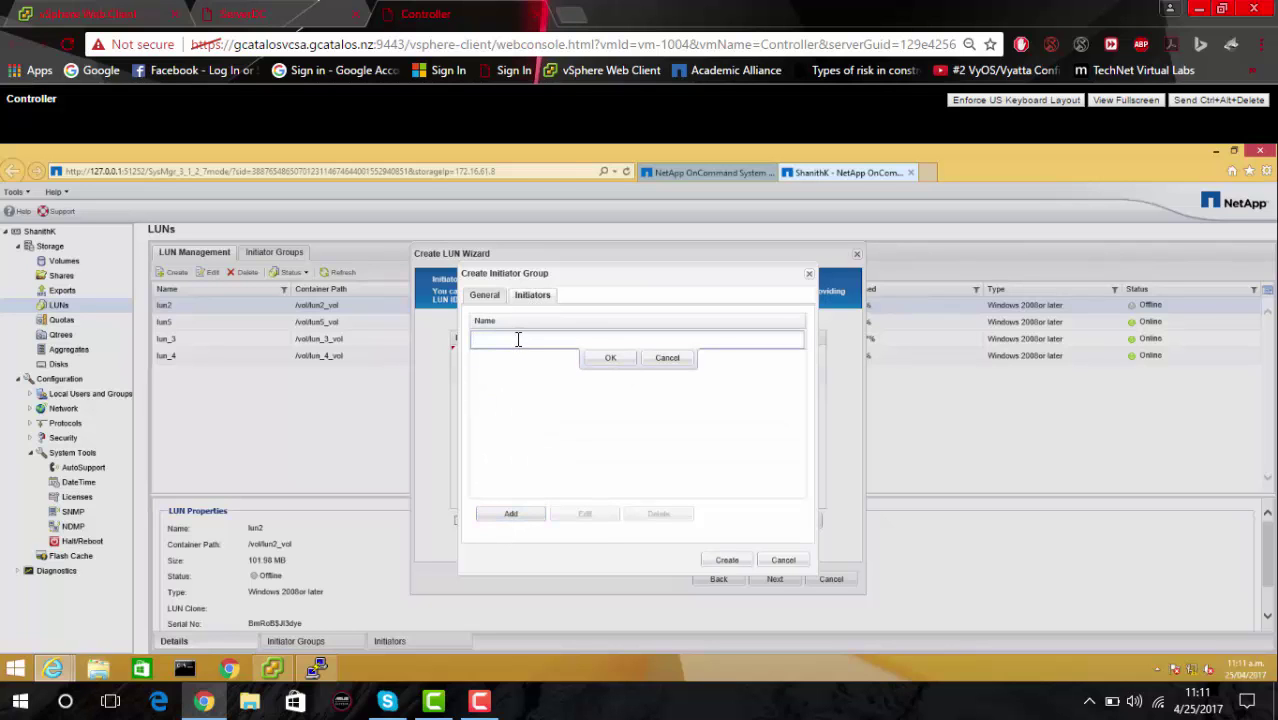
left_click(280, 20)
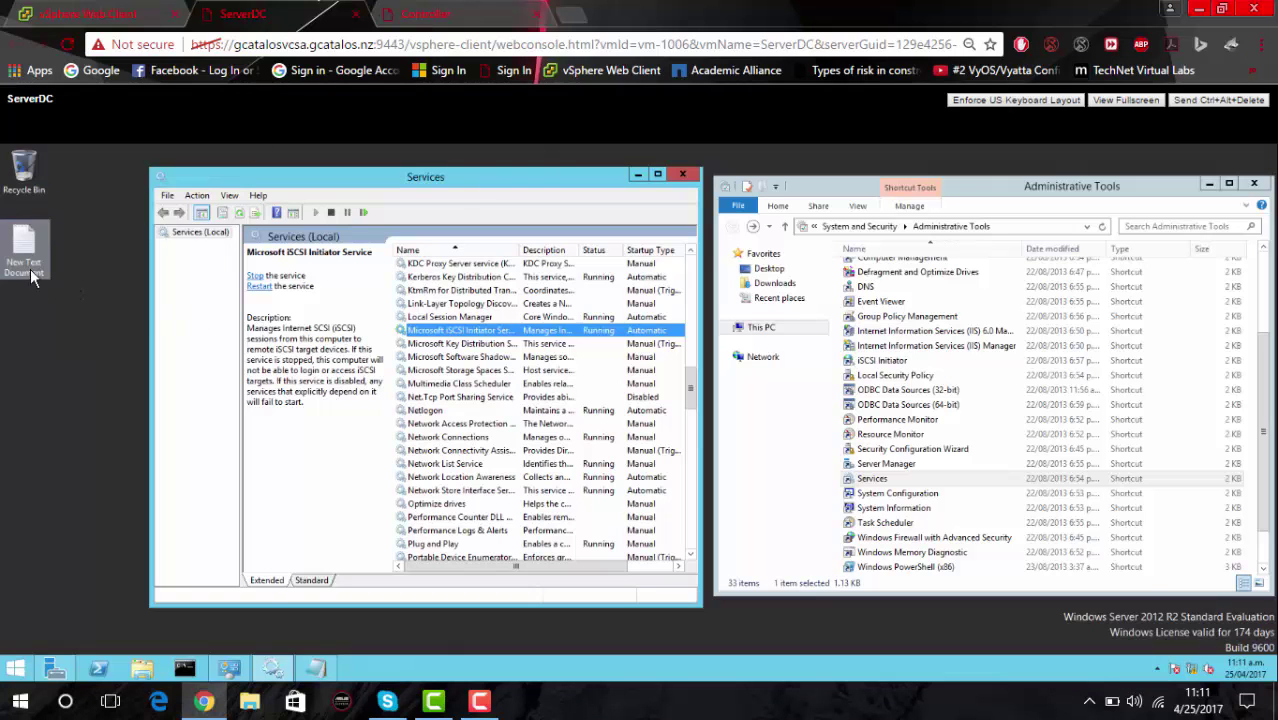
Select the IQN text in the Notepad note, close Notepad, and return to the Controller console.
left_click(316, 668)
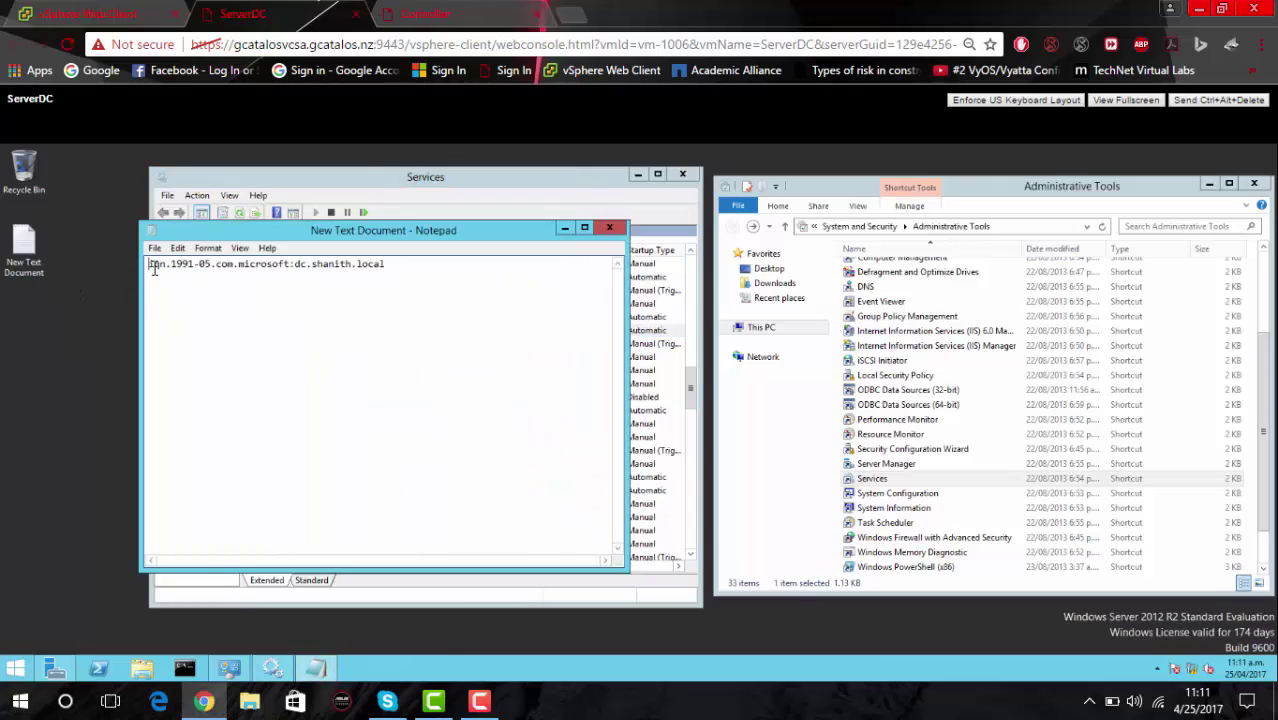
key("ctrl+a")
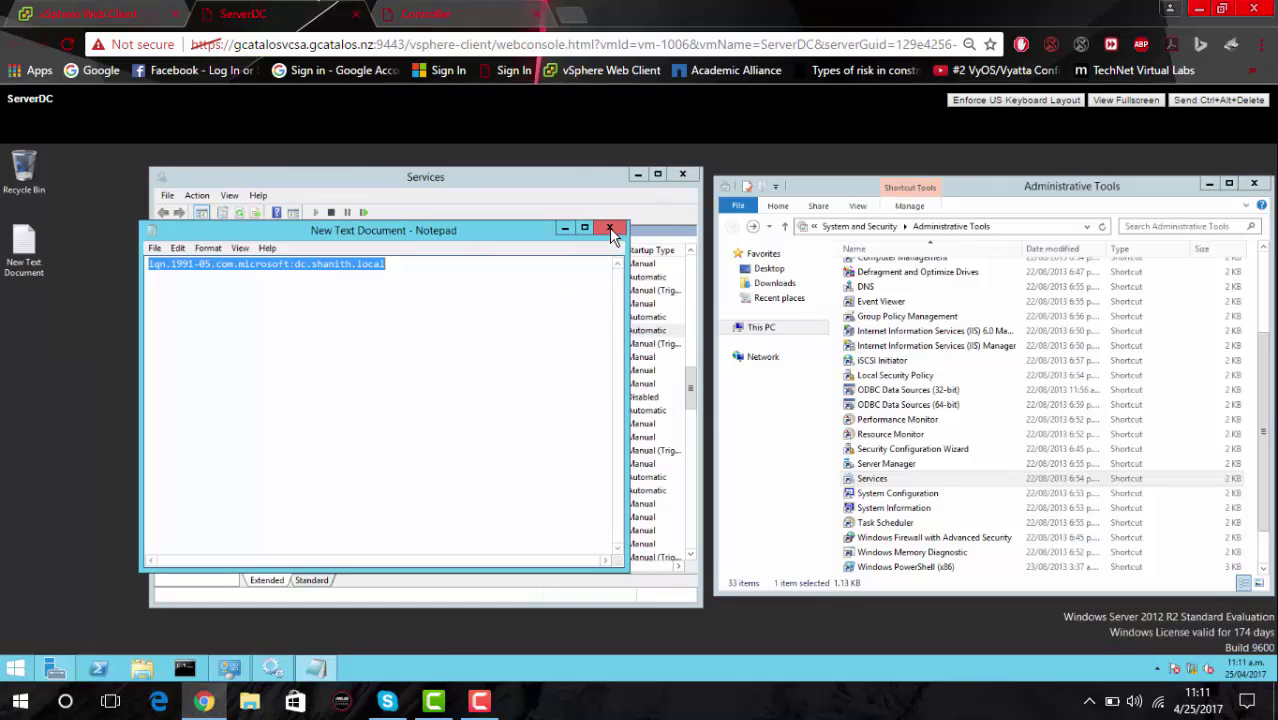
left_click(612, 230)
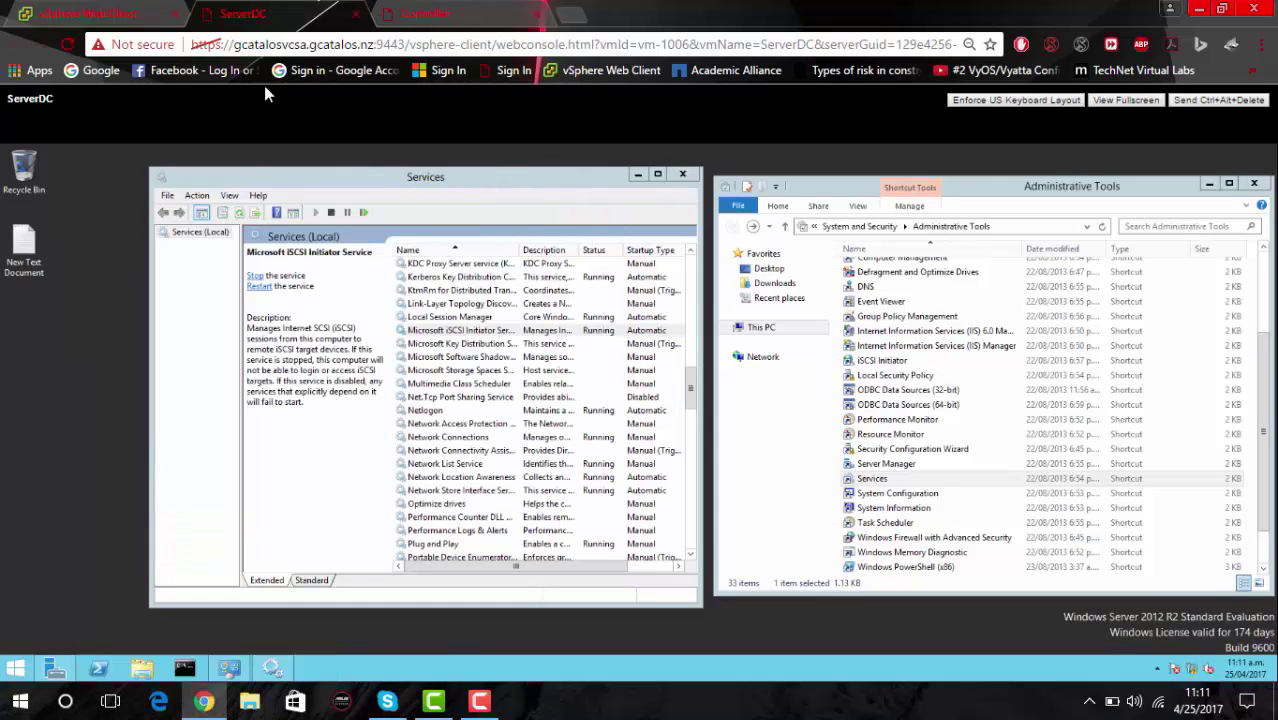
left_click(418, 14)
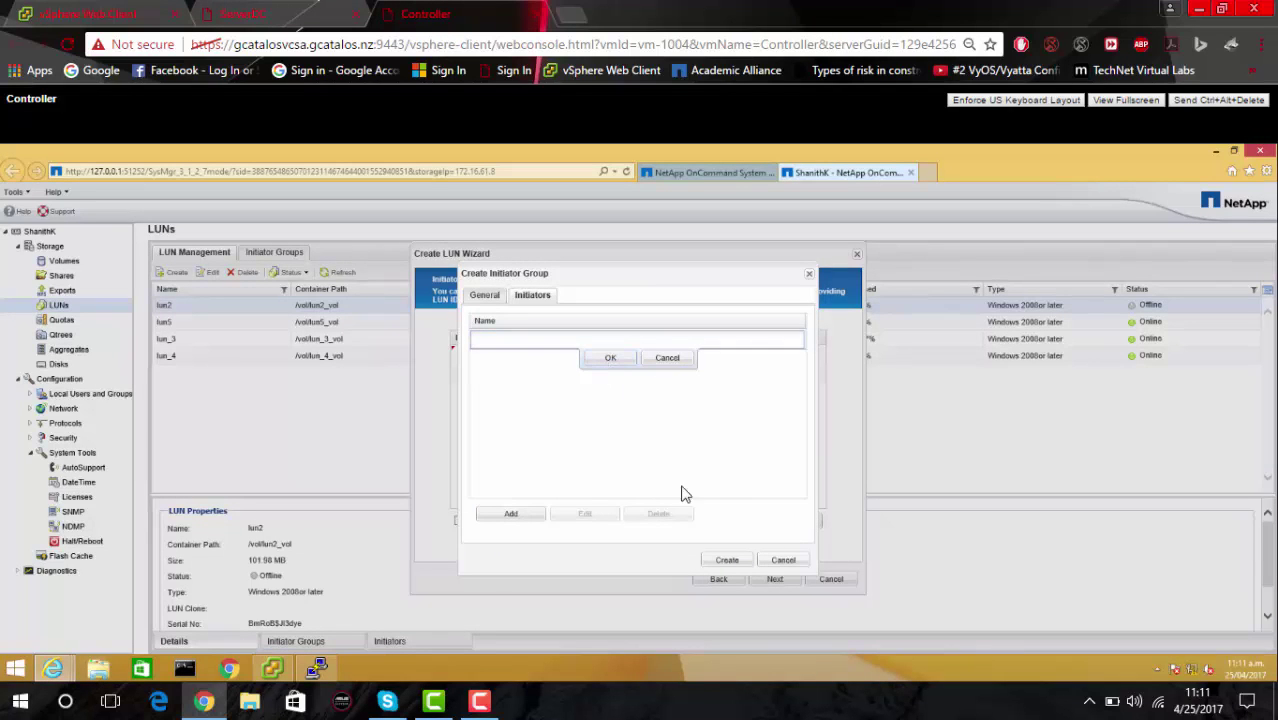
Cancel the new initiator group and finish the wizard, creating lun6 in /vol/lun6_vol online.
left_click(783, 562)
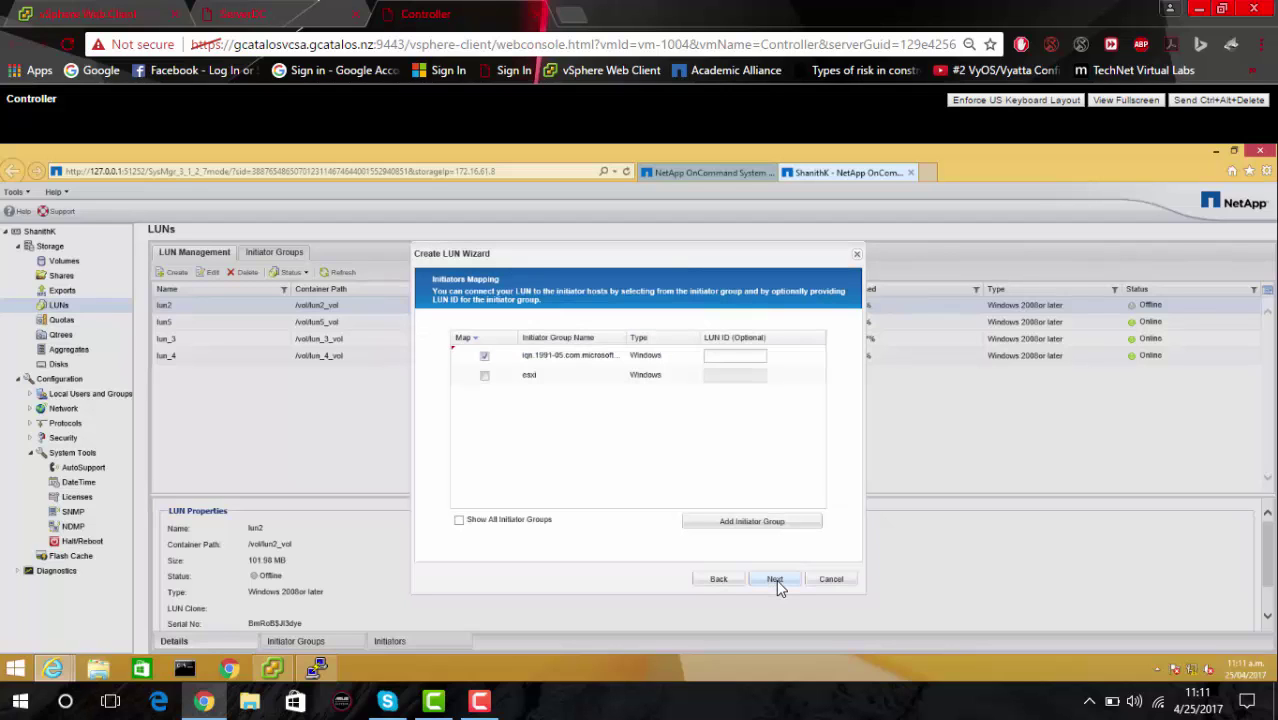
left_click(776, 582)
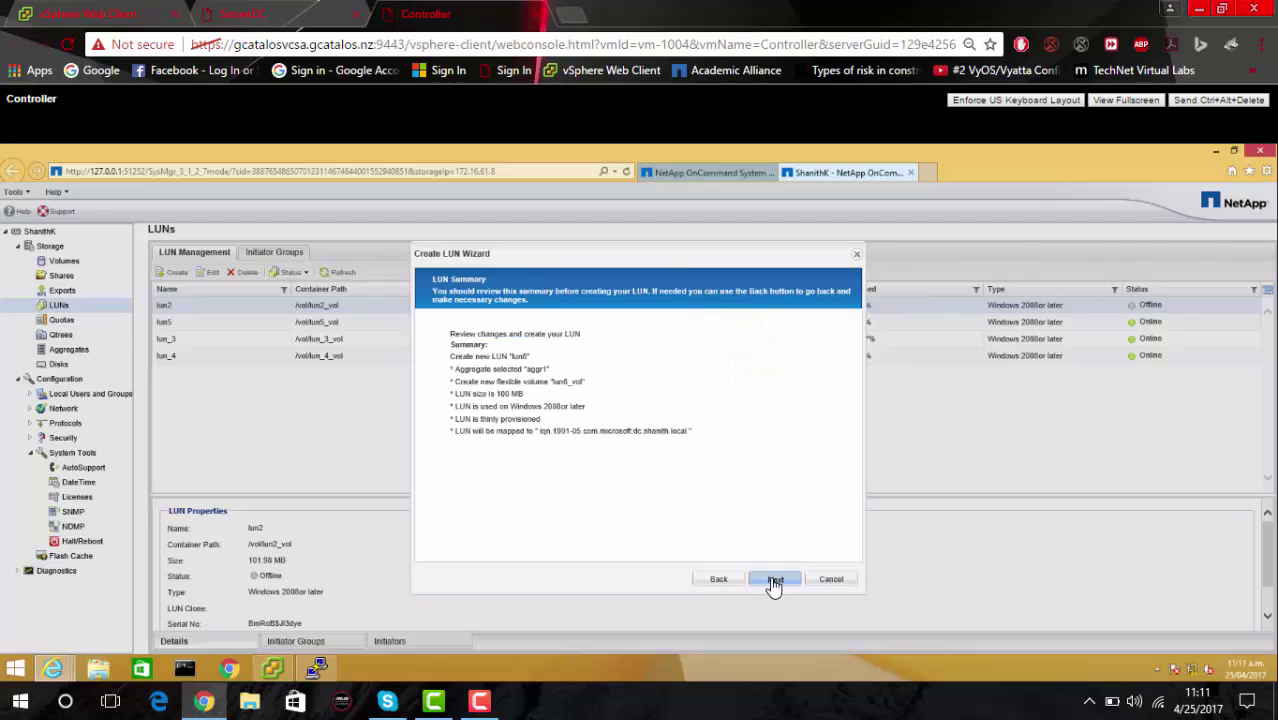
left_click(775, 581)
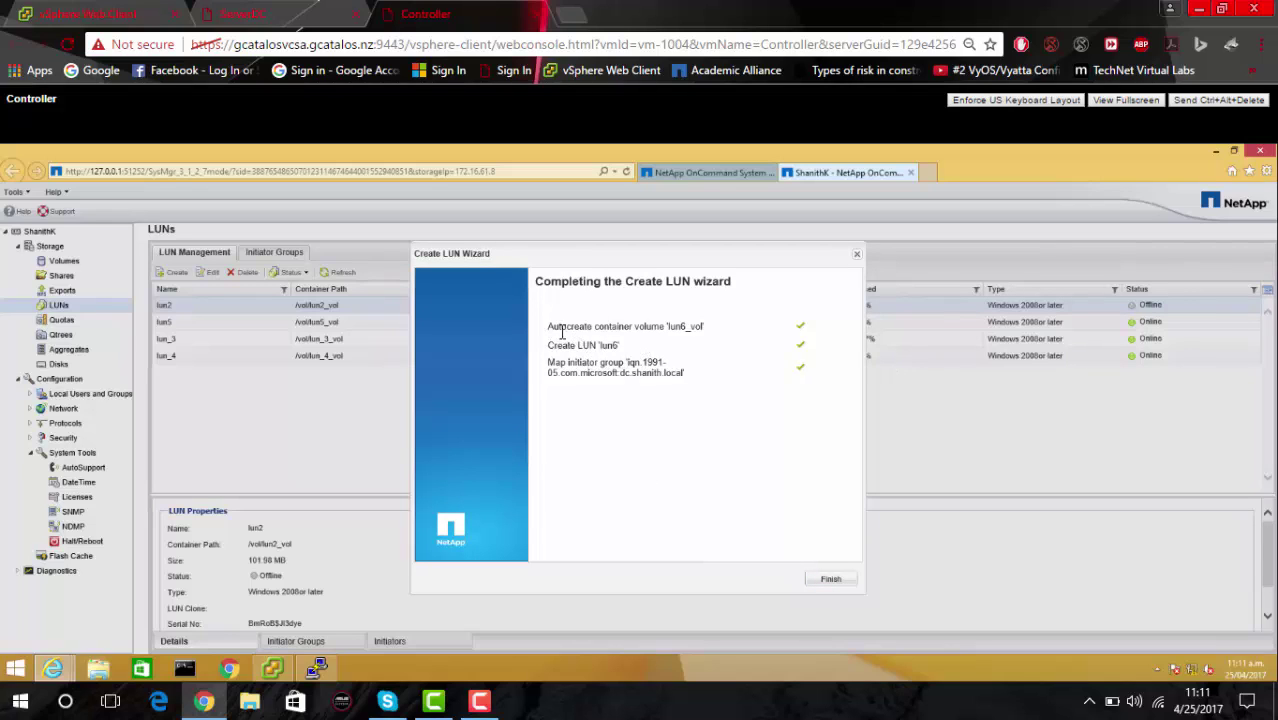
left_click_drag(548, 362, 766, 373)
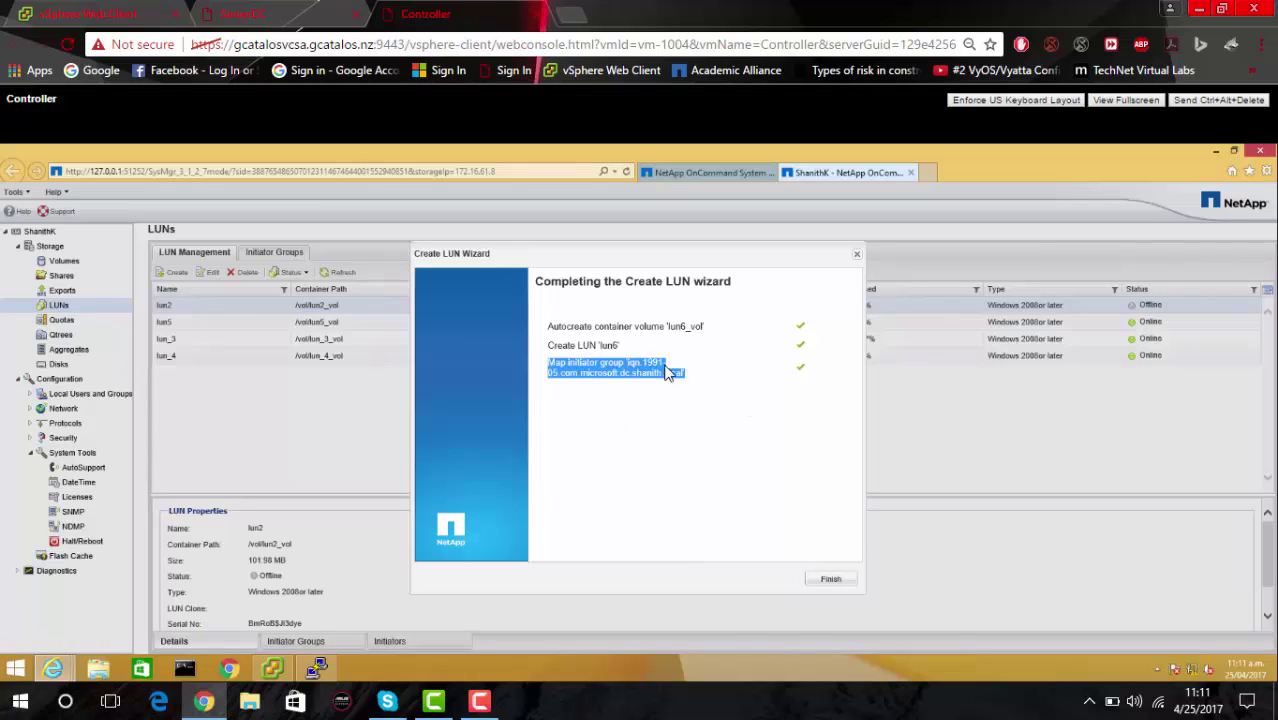
left_click(829, 582)
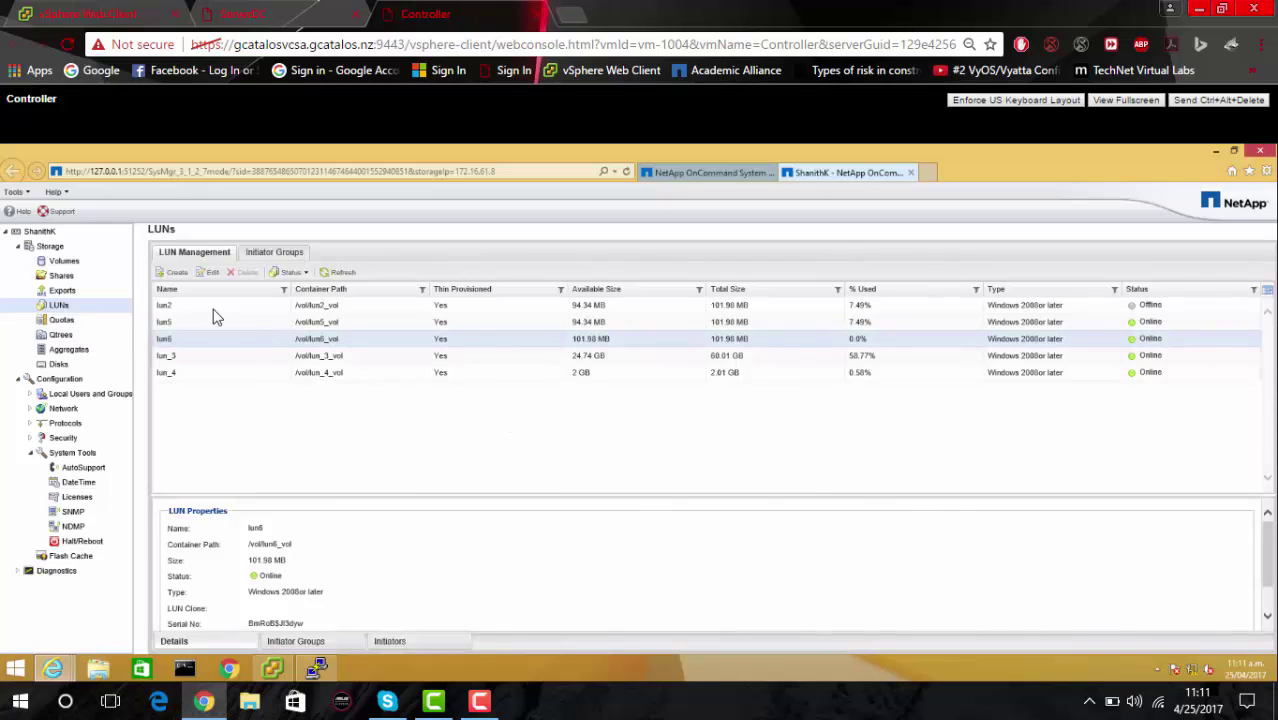
left_click(240, 14)
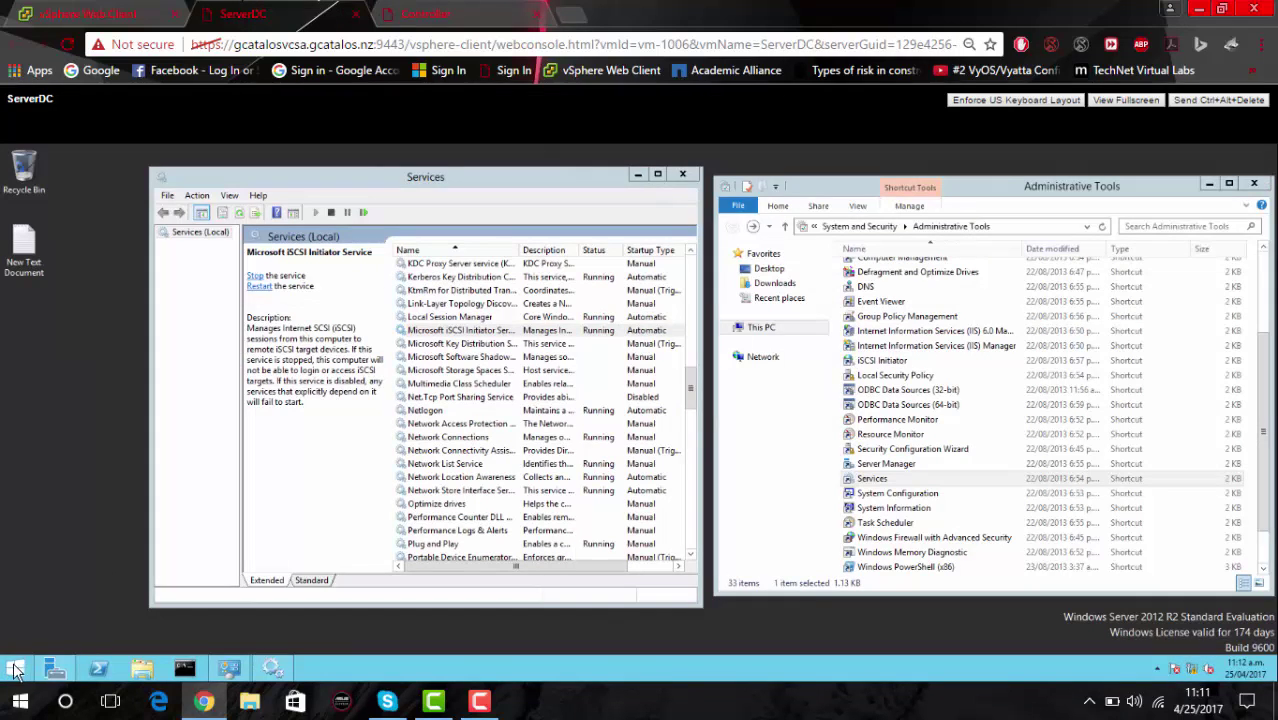
Open Disk Management, close the Services and Administrative Tools windows, and try closing the frozen console.
right_click(15, 670)
left_click(49, 494)
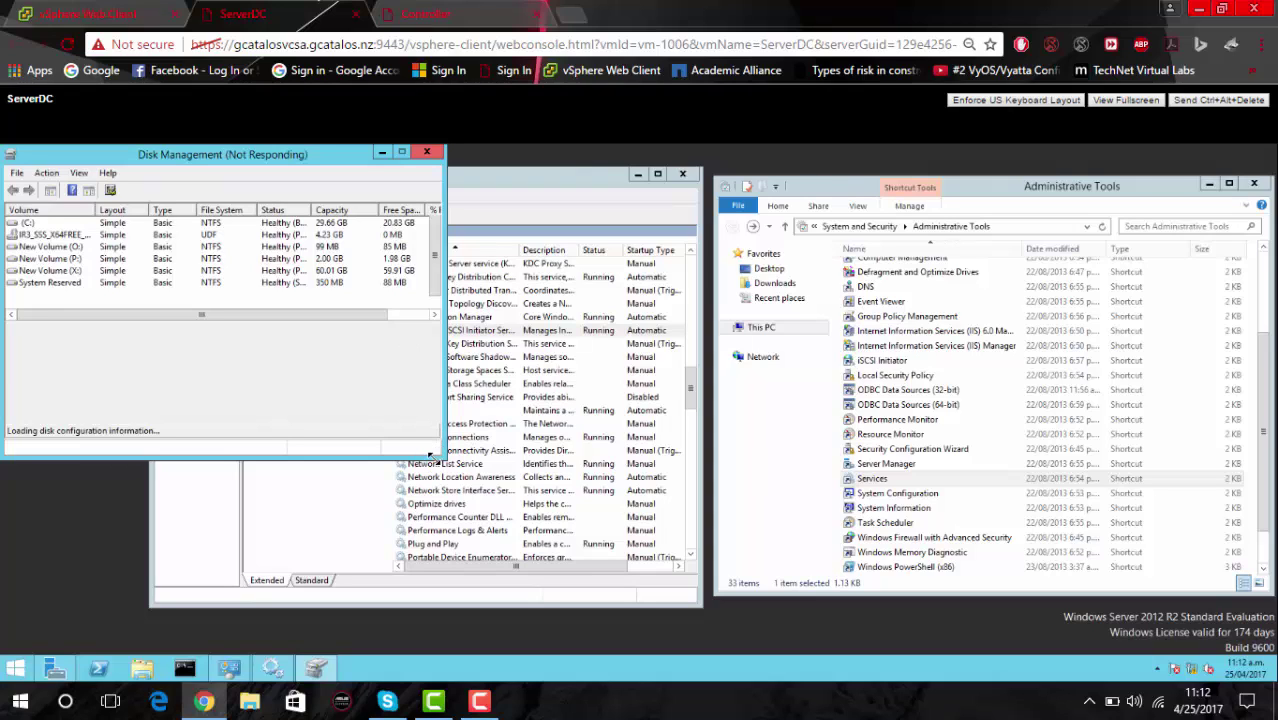
left_click(270, 674)
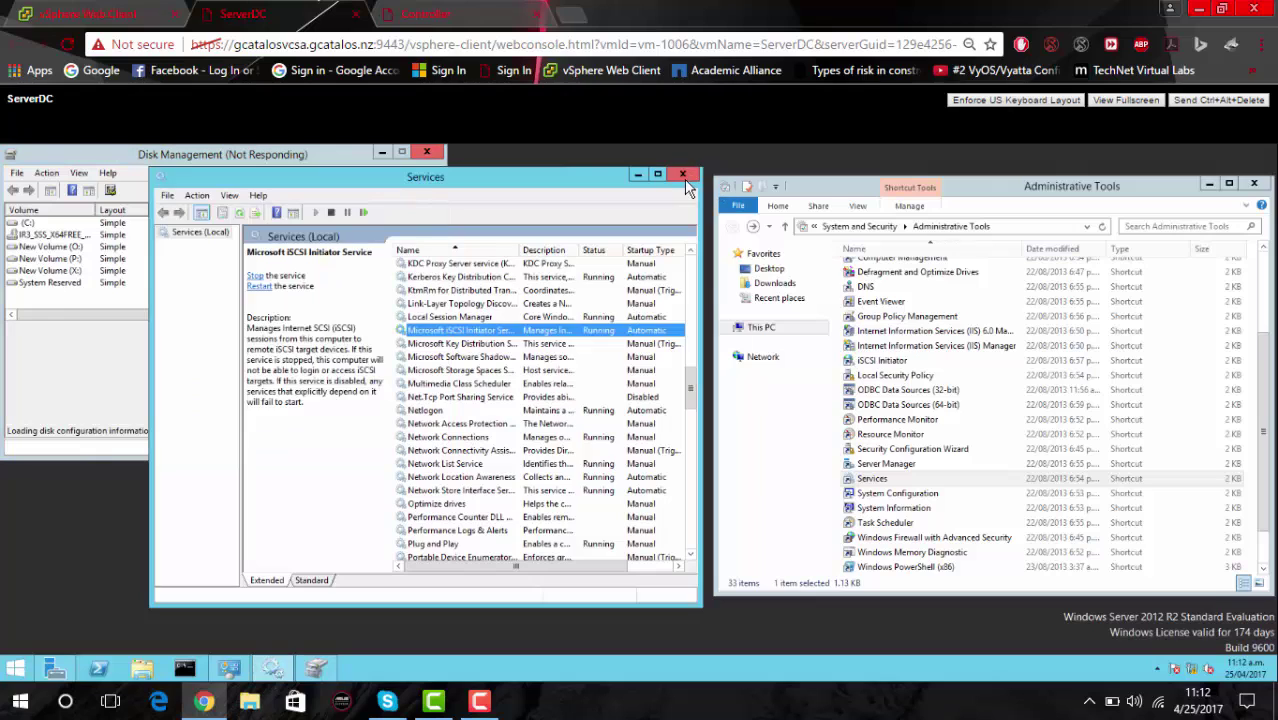
left_click(683, 176)
left_click(1254, 184)
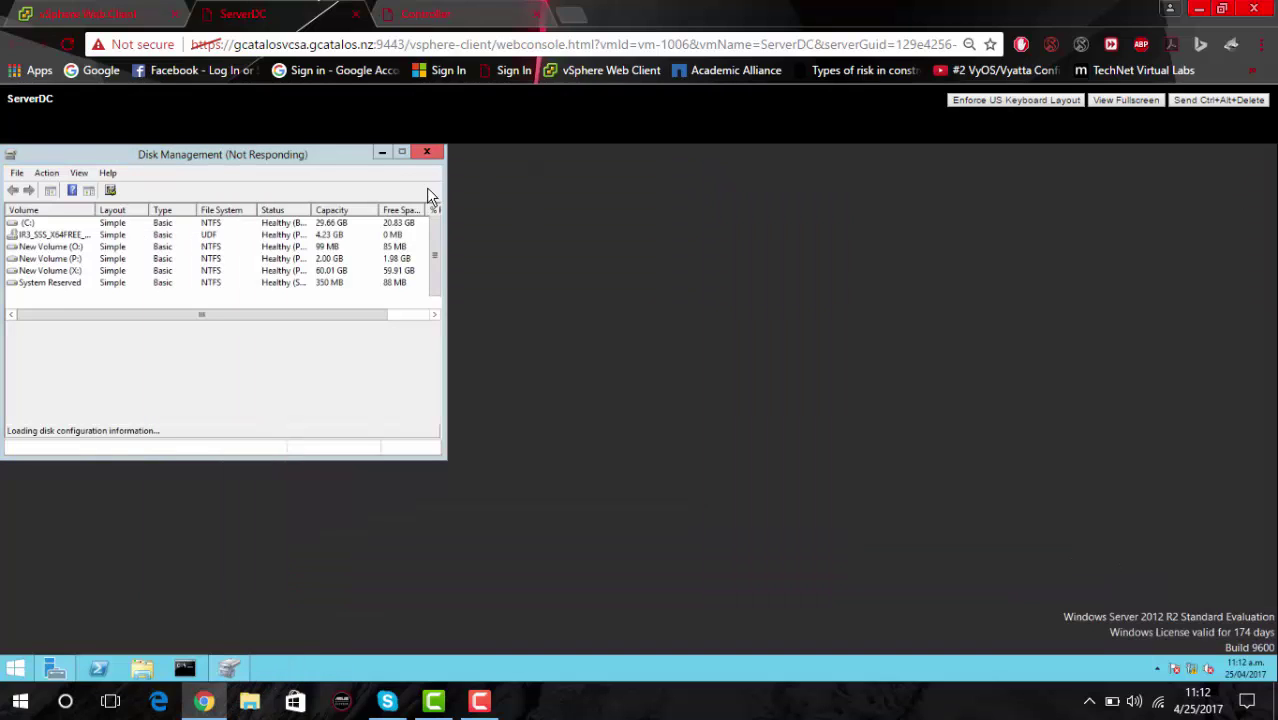
left_click_drag(295, 158, 679, 237)
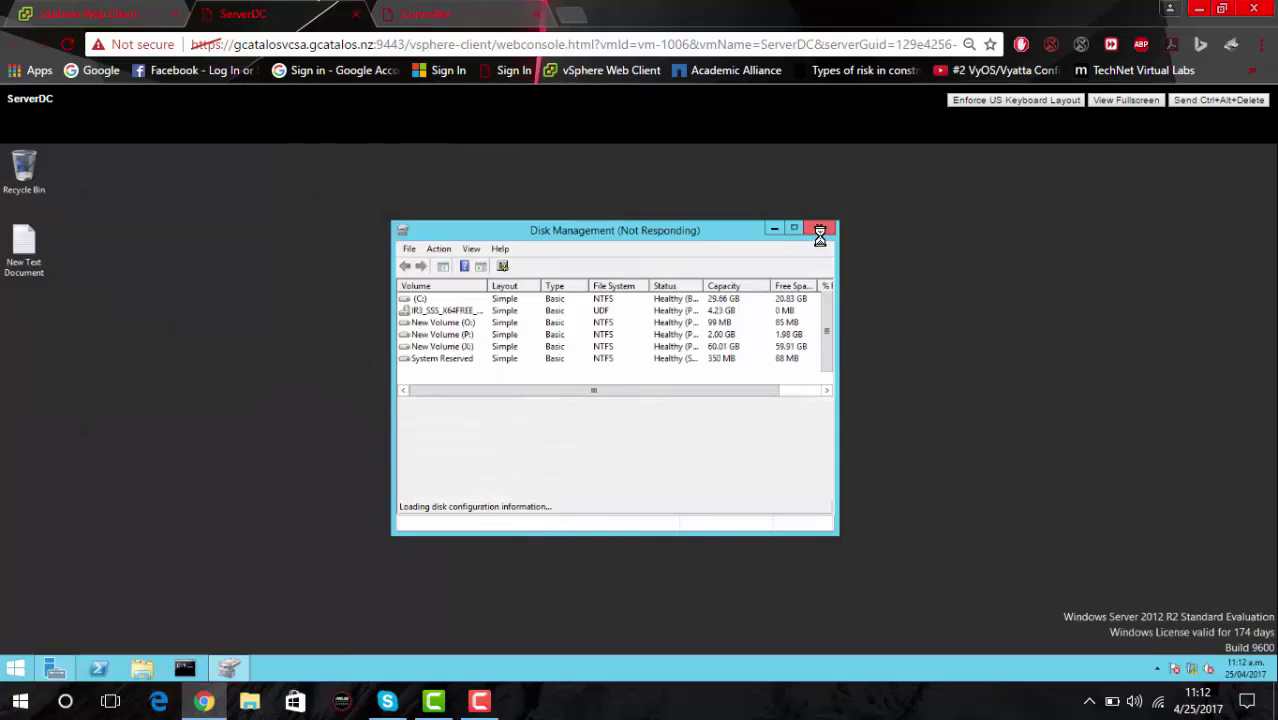
left_click(819, 231)
End the unresponsive Microsoft Management Console task in Task Manager.
right_click(229, 669)
left_click(201, 632)
right_click(566, 664)
left_click(645, 621)
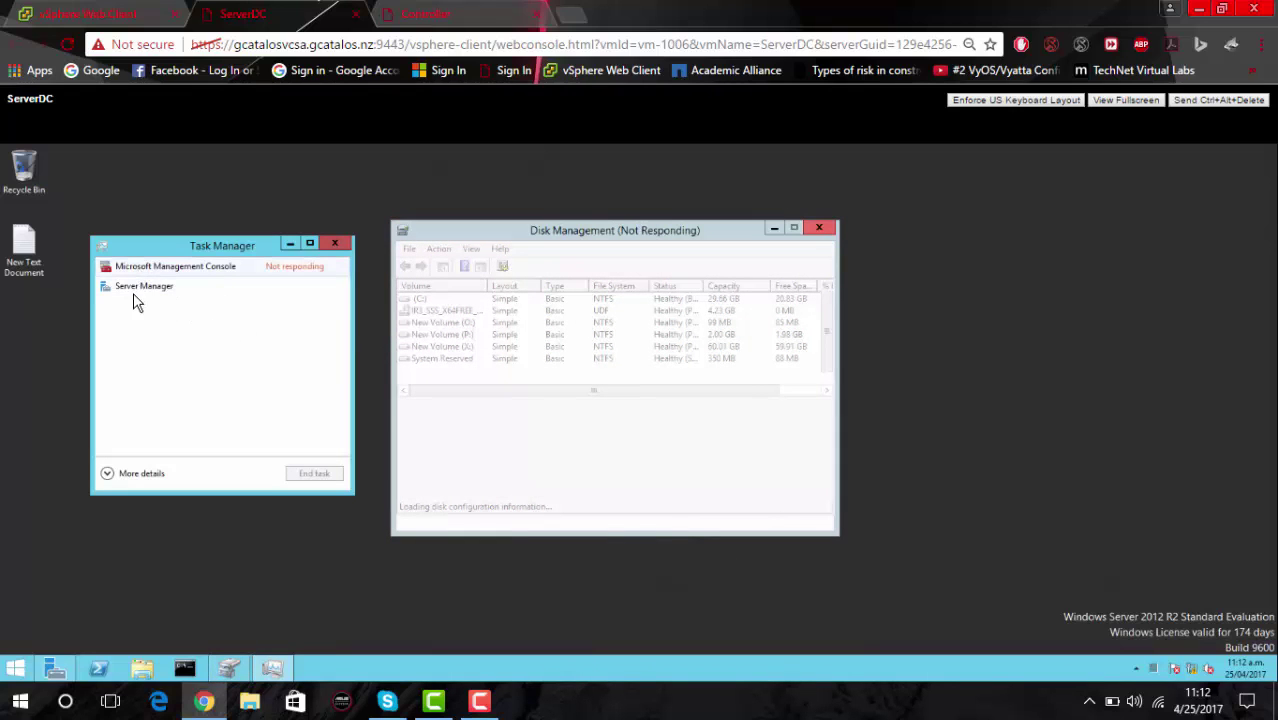
left_click(137, 268)
left_click(304, 474)
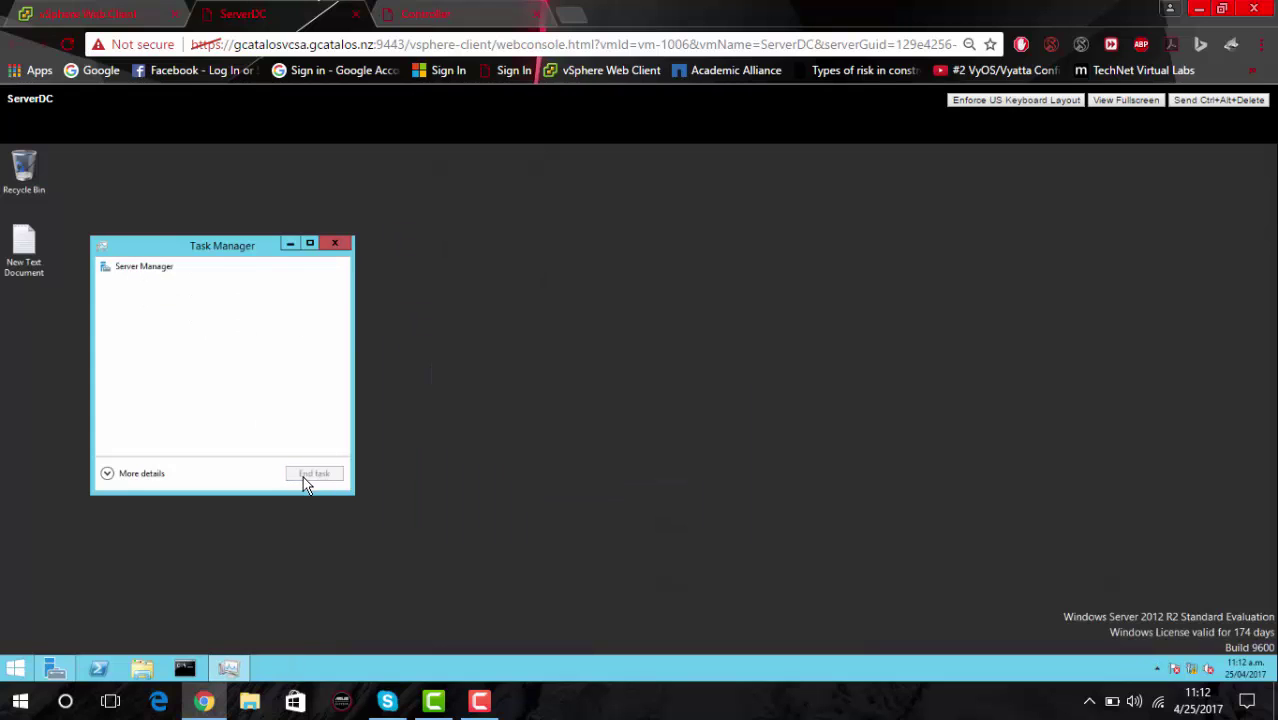
right_click(14, 670)
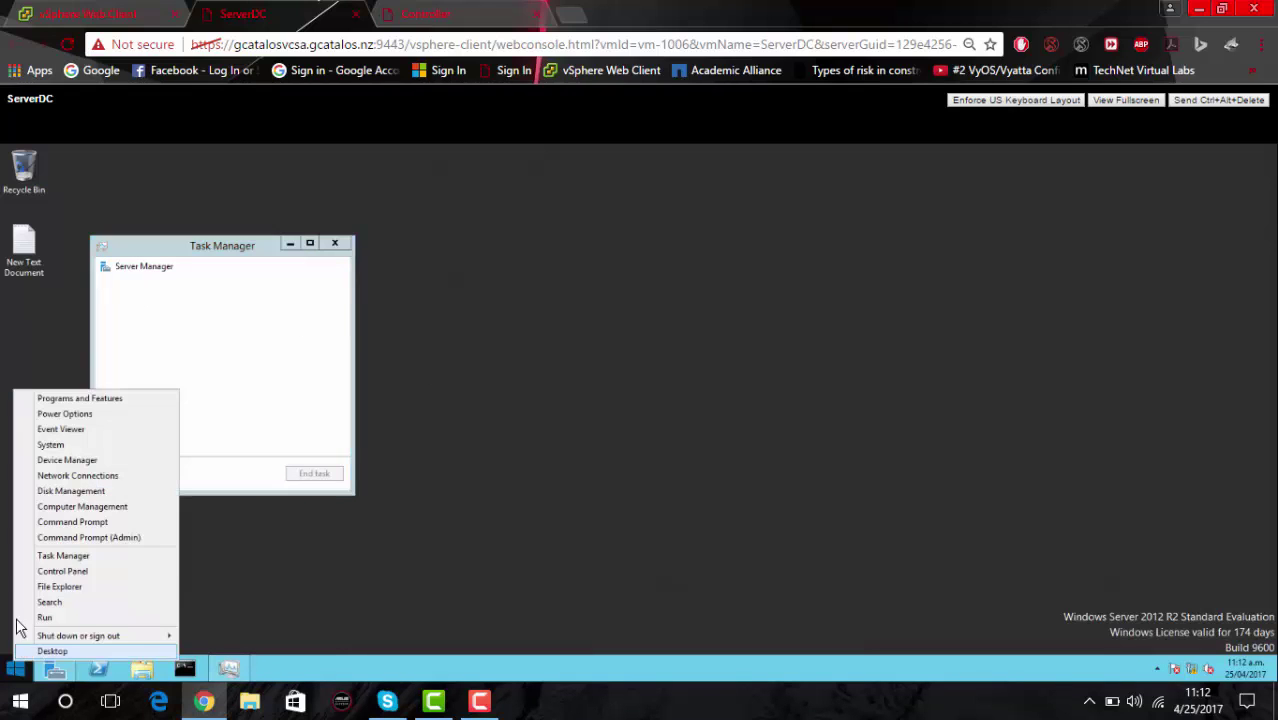
Reopen Disk Management and bring the offline Disk 4 online.
left_click(73, 491)
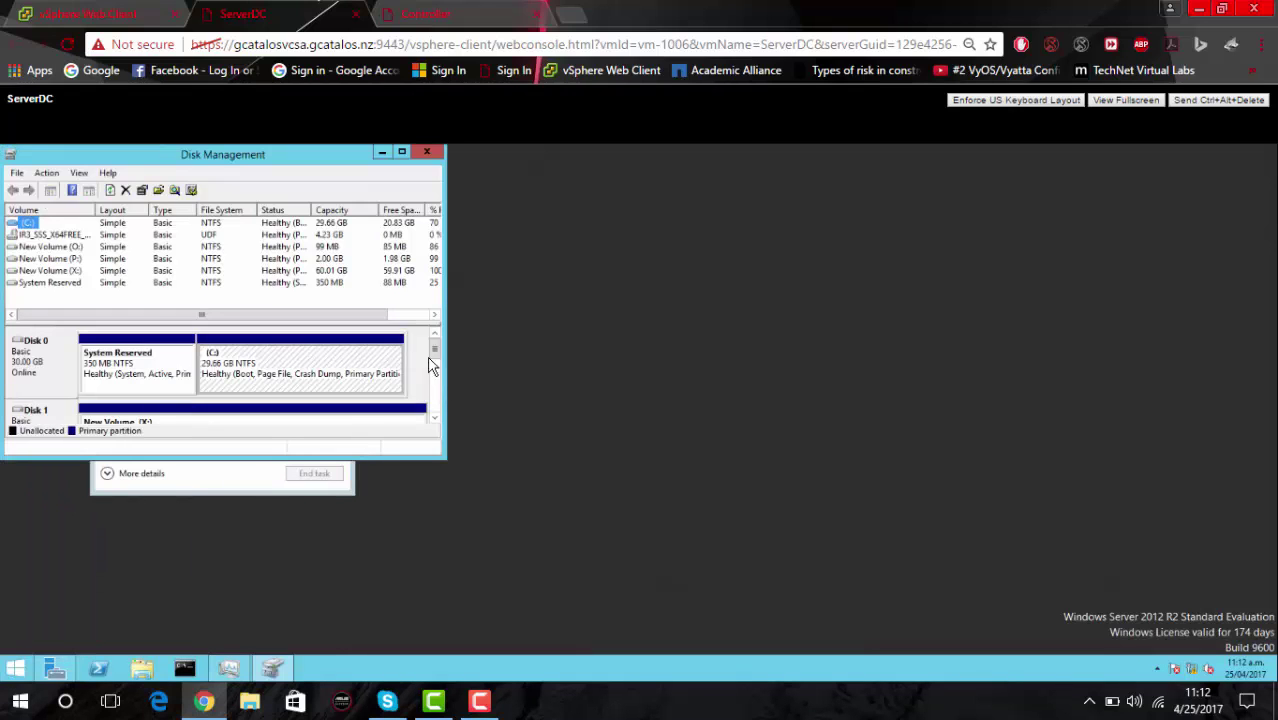
left_click(436, 372)
left_click_drag(436, 372, 434, 399)
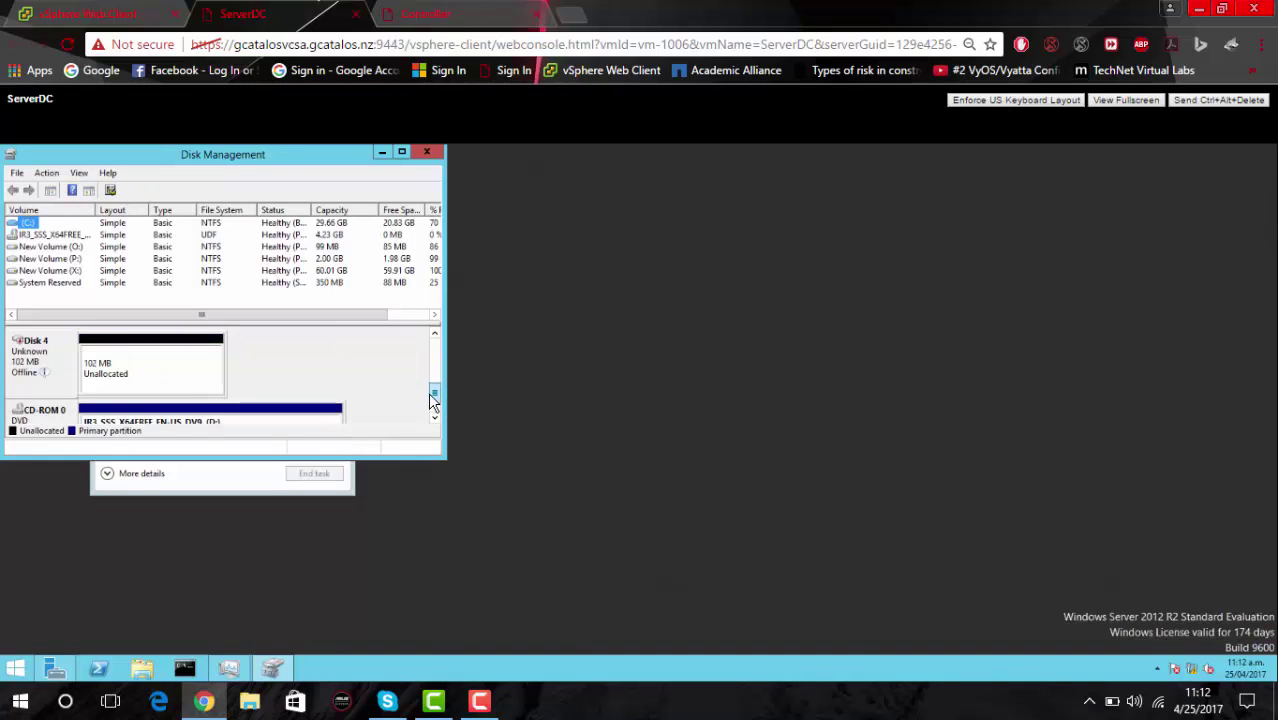
right_click(66, 362)
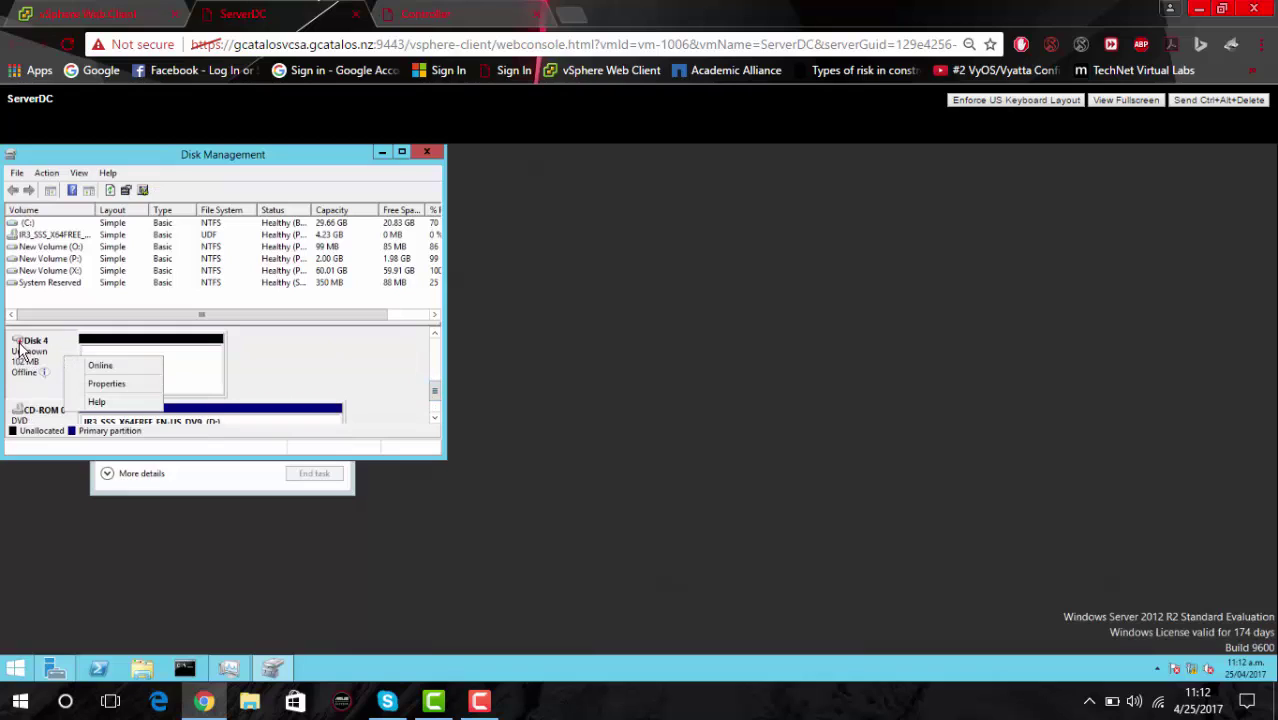
left_click(90, 367)
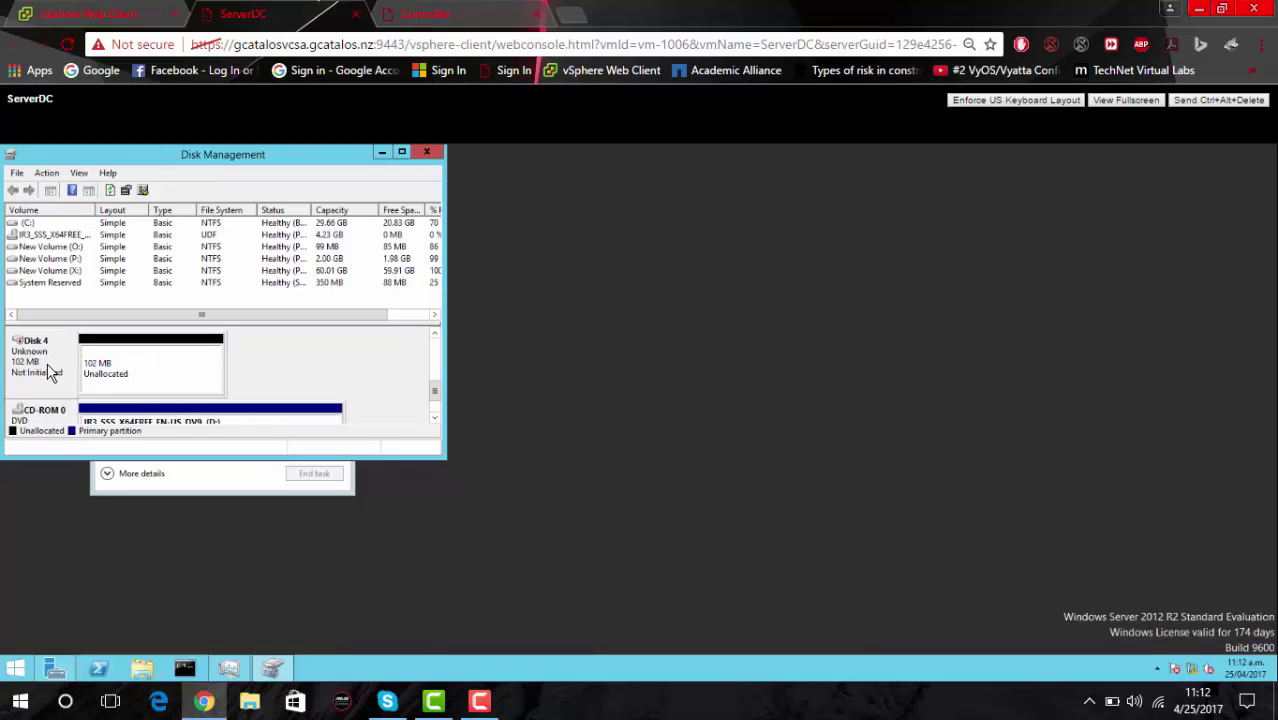
Initialize Disk 4 as an MBR disk.
right_click(50, 370)
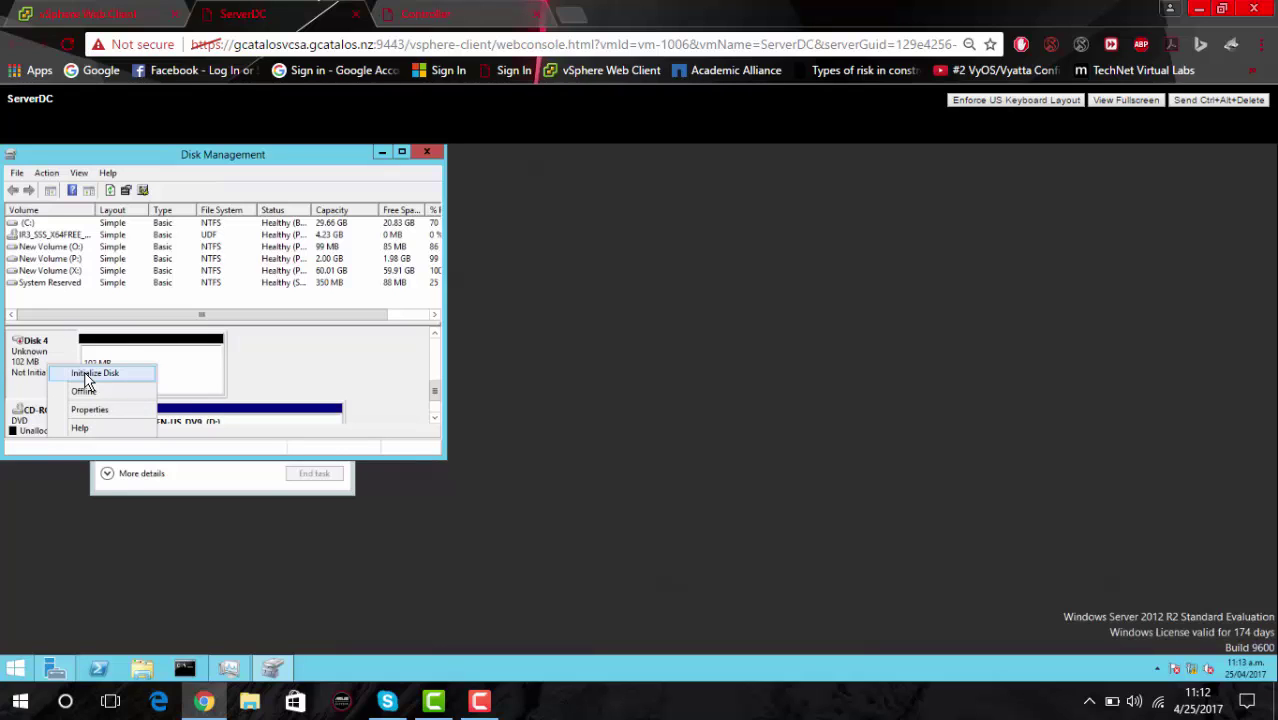
left_click(86, 374)
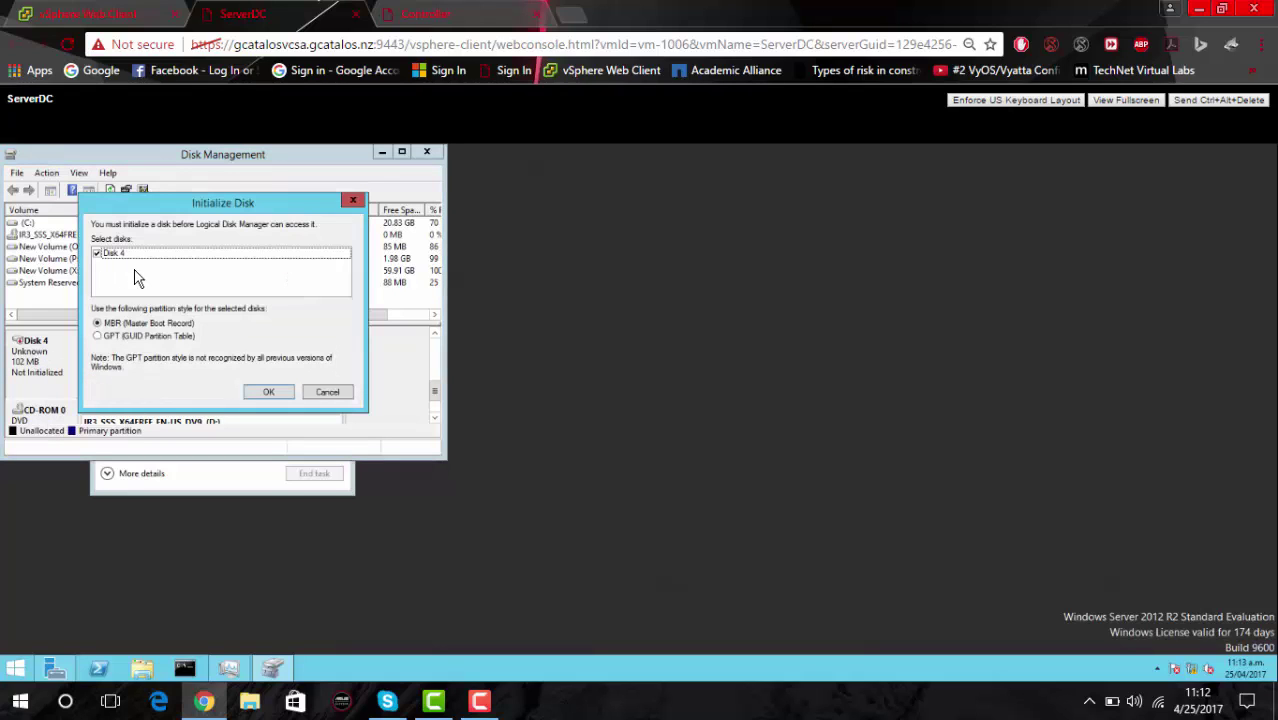
left_click(282, 393)
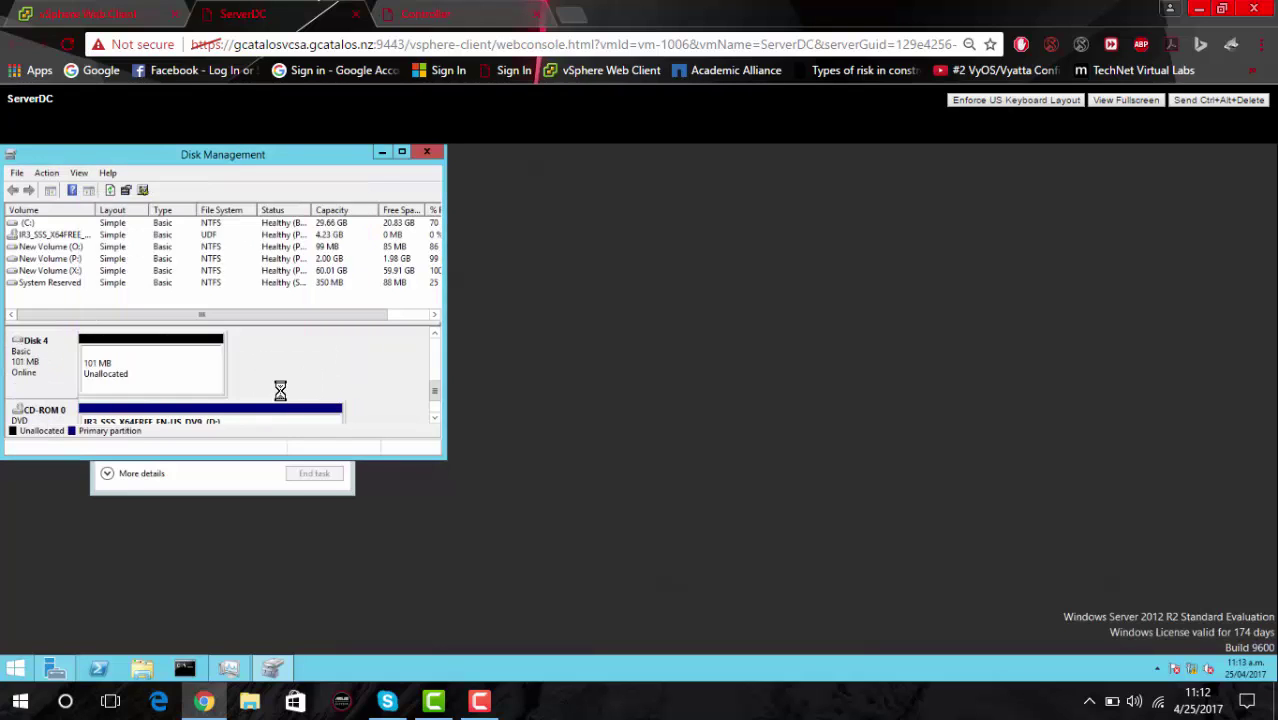
right_click(120, 373)
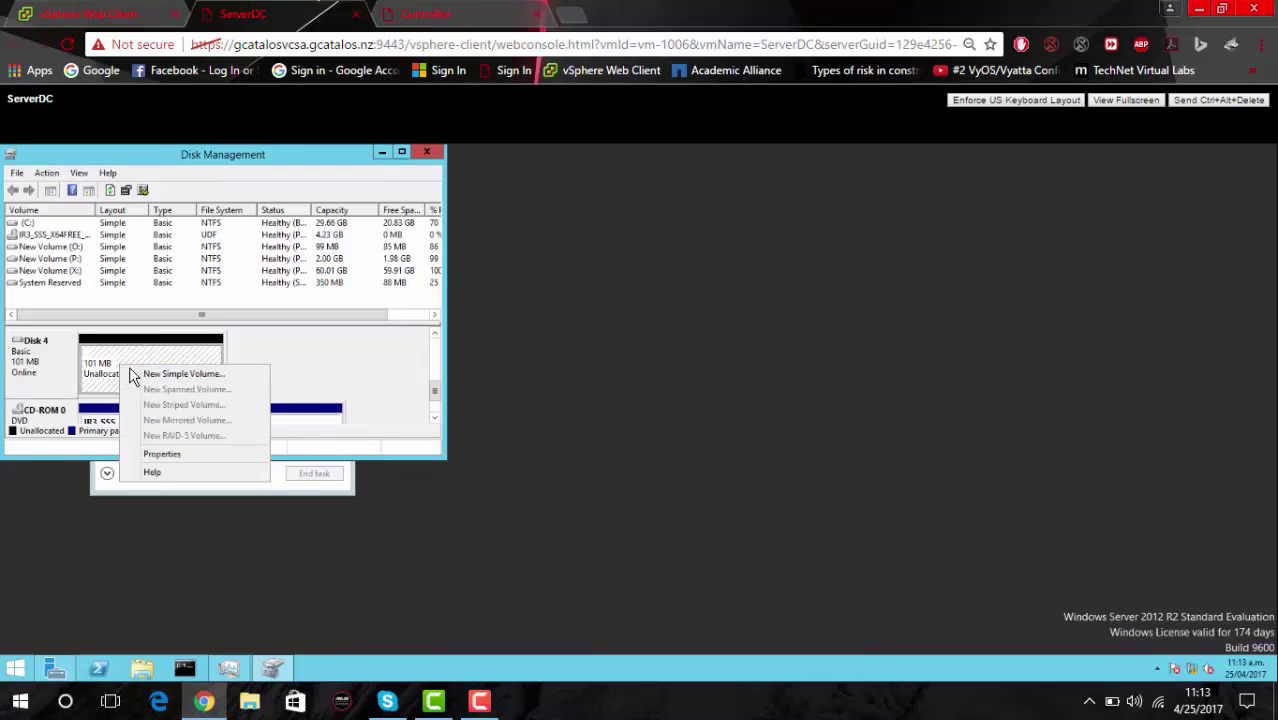
Create New Volume (L:) on Disk 4 at full size with NTFS quick format.
left_click(155, 374)
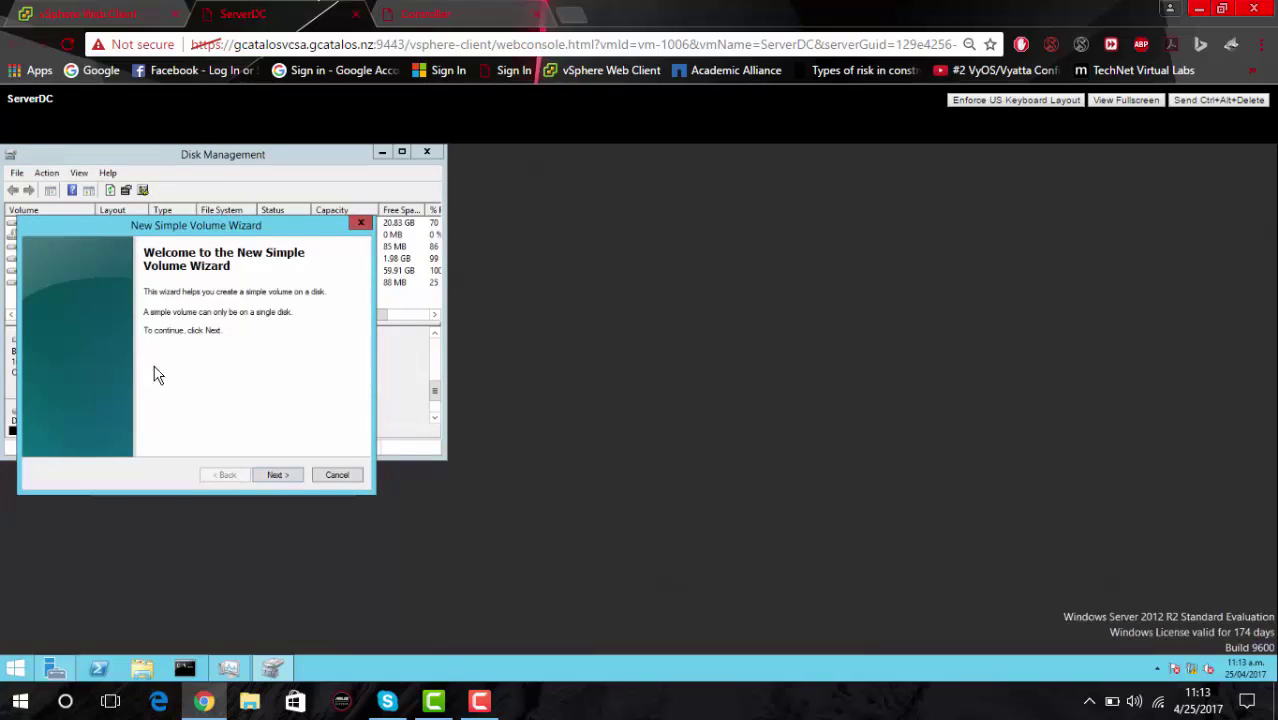
left_click(286, 474)
left_click(286, 474)
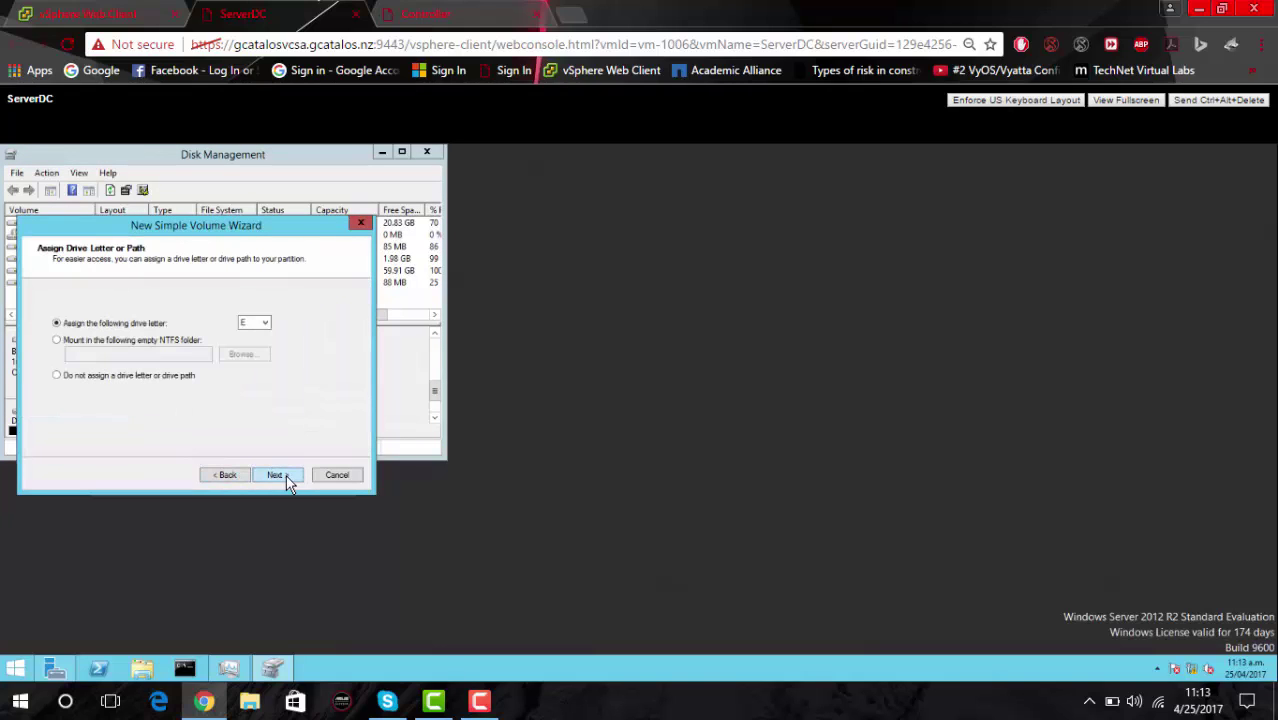
left_click(255, 322)
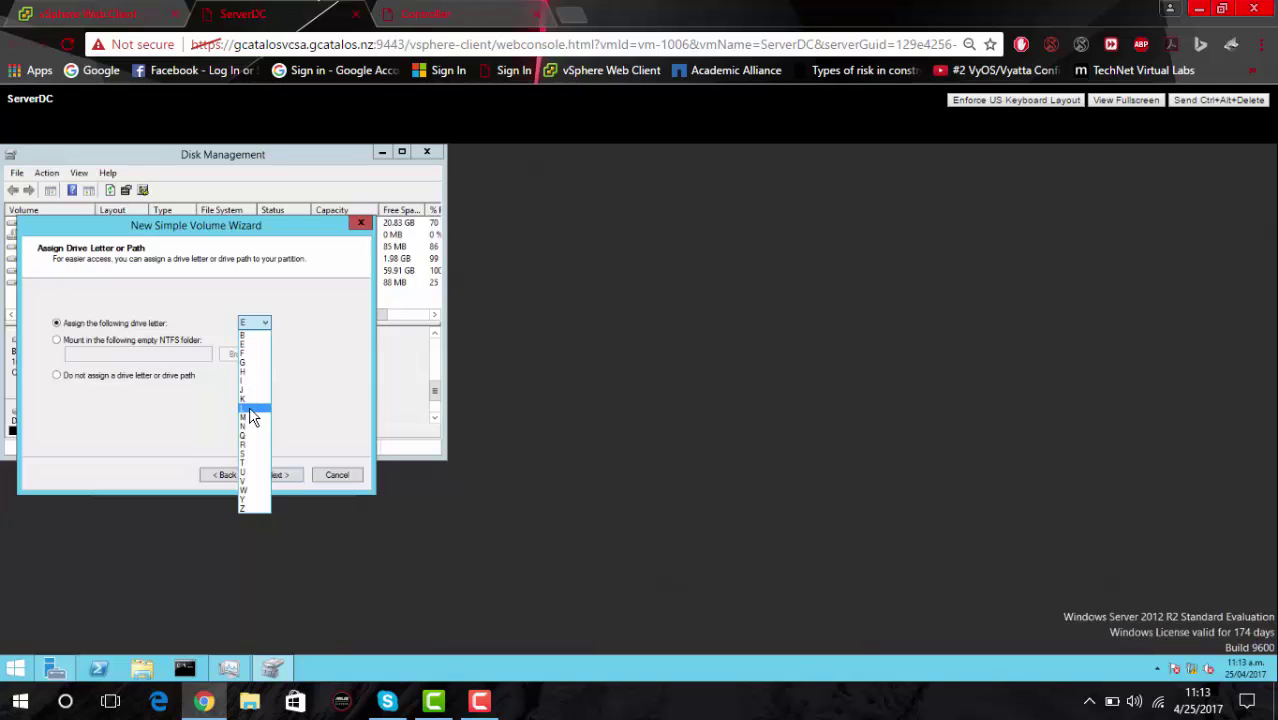
left_click(250, 406)
left_click(287, 475)
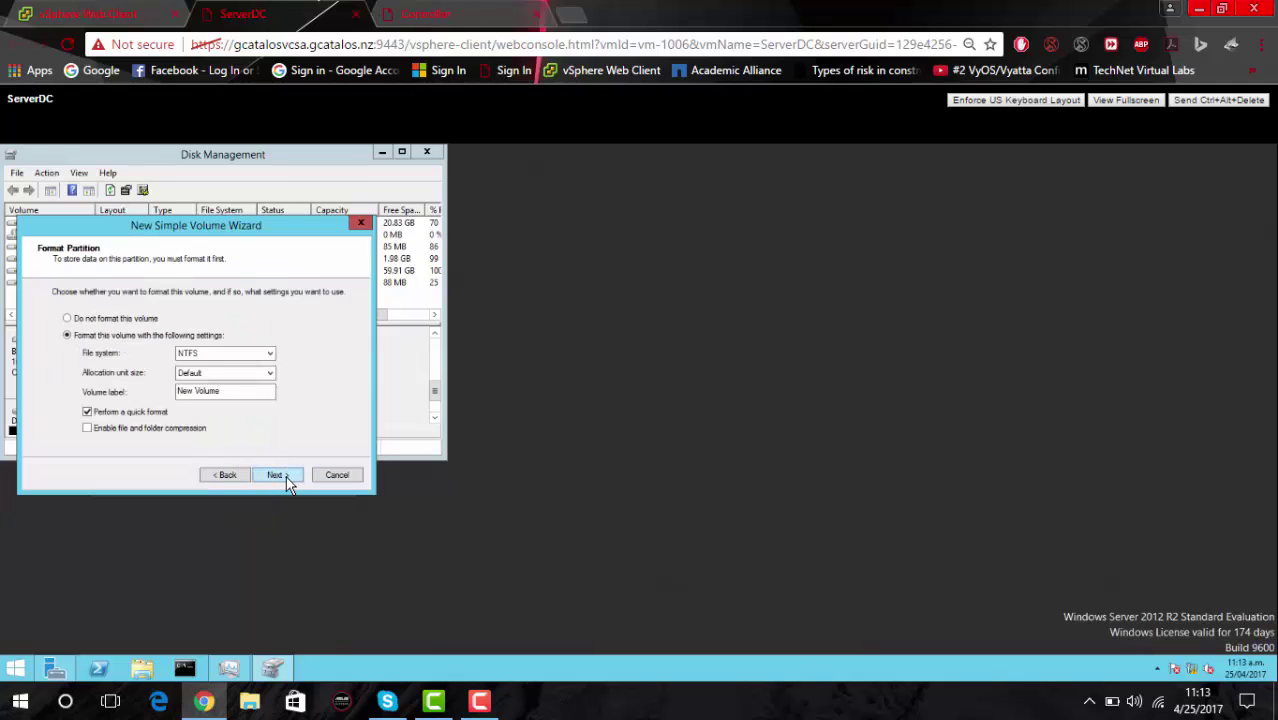
left_click(286, 476)
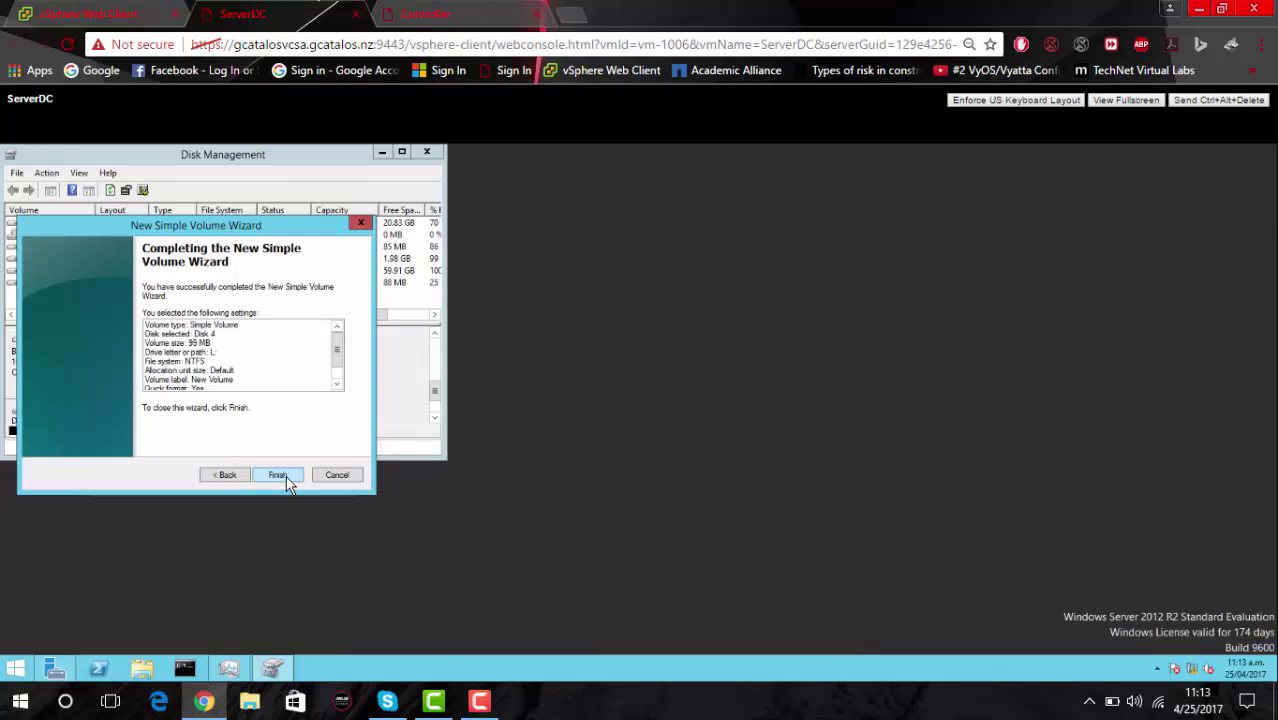
left_click(286, 476)
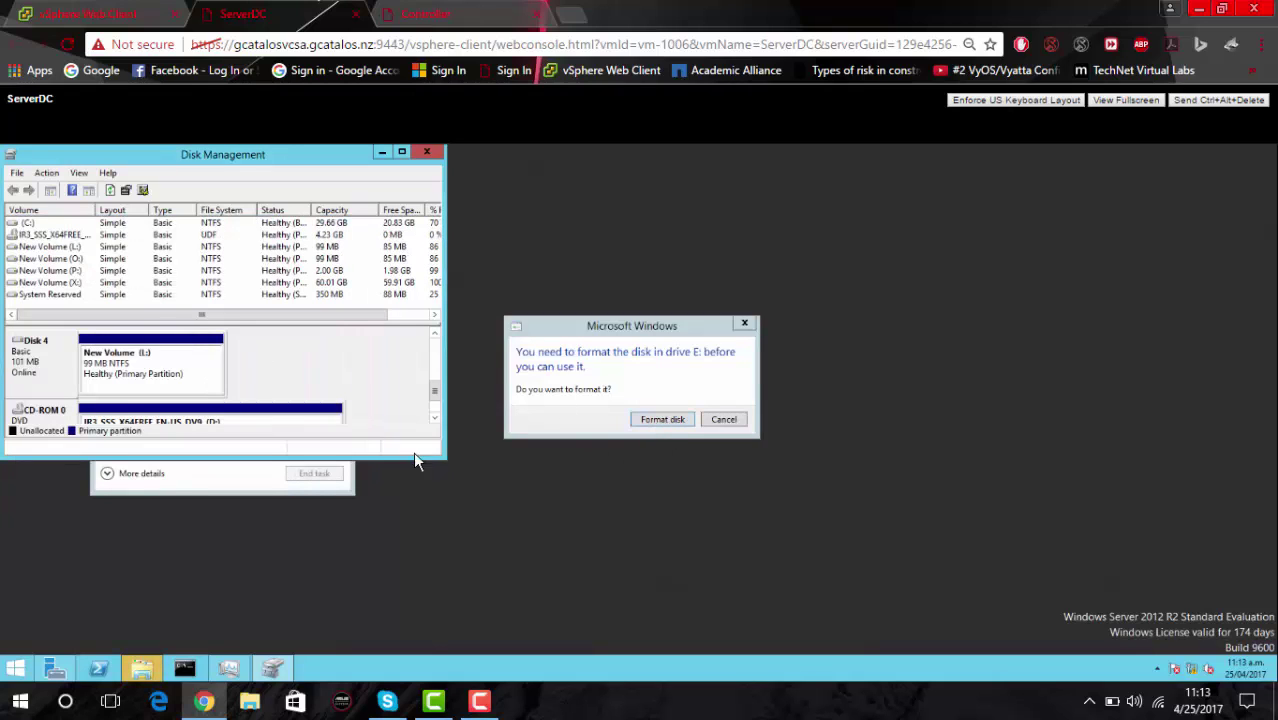
left_click(737, 421)
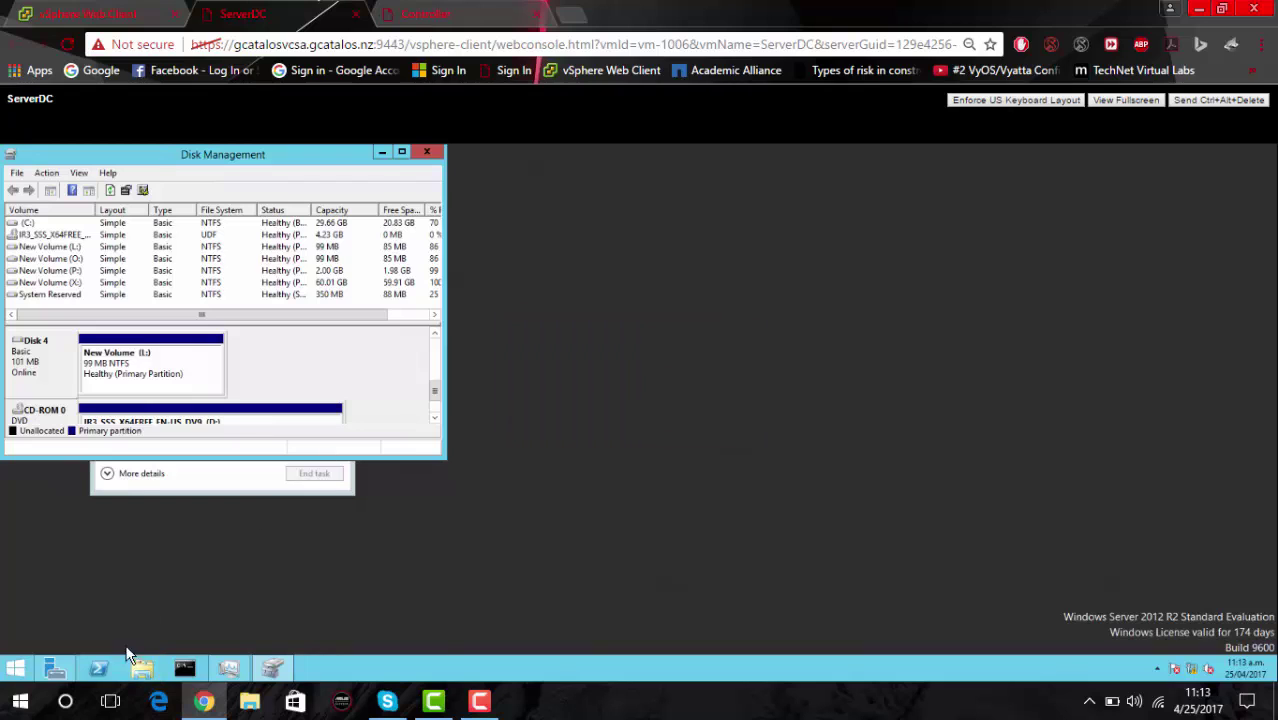
left_click(141, 668)
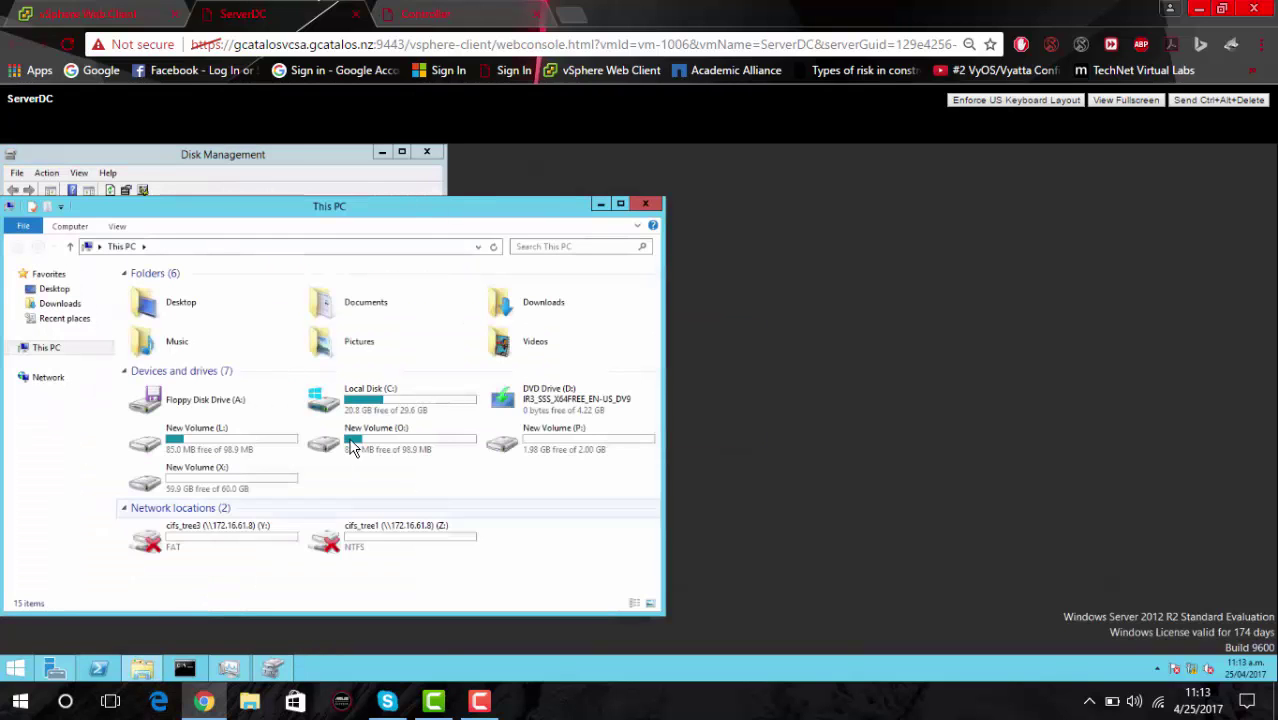
Select New Volume (L:) in This PC, then return to the Controller console.
left_click(218, 440)
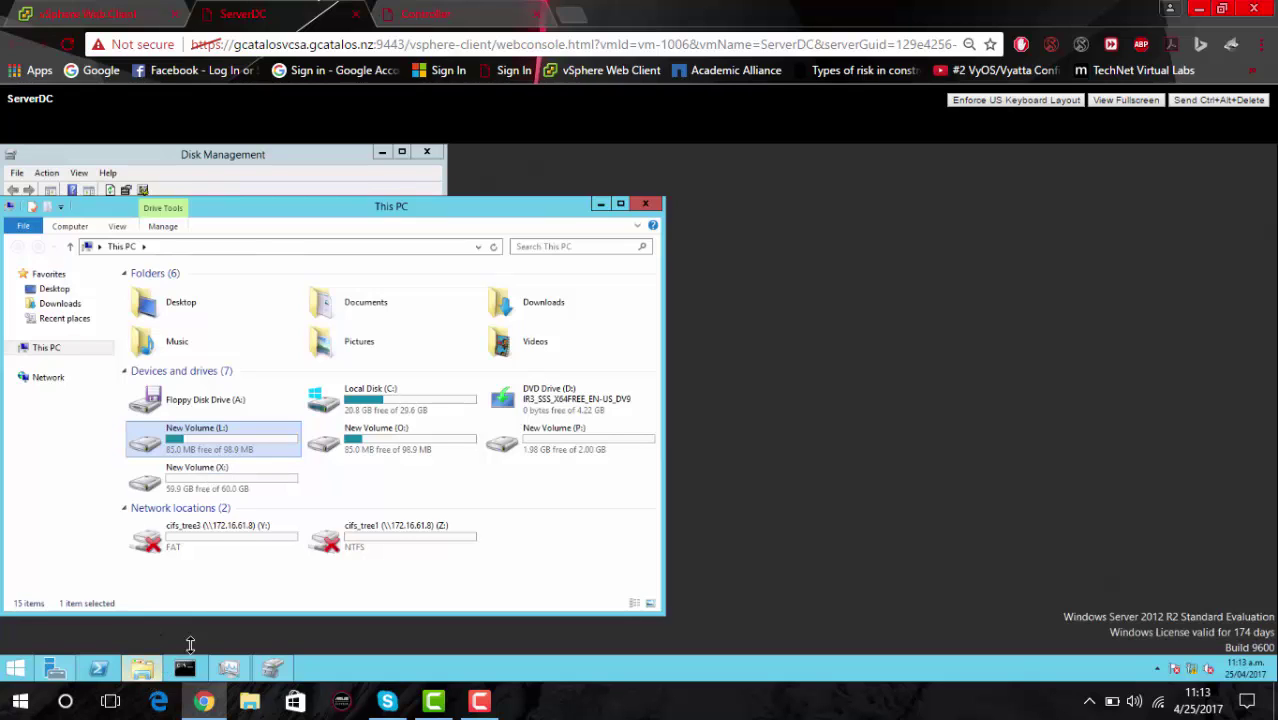
left_click(447, 15)
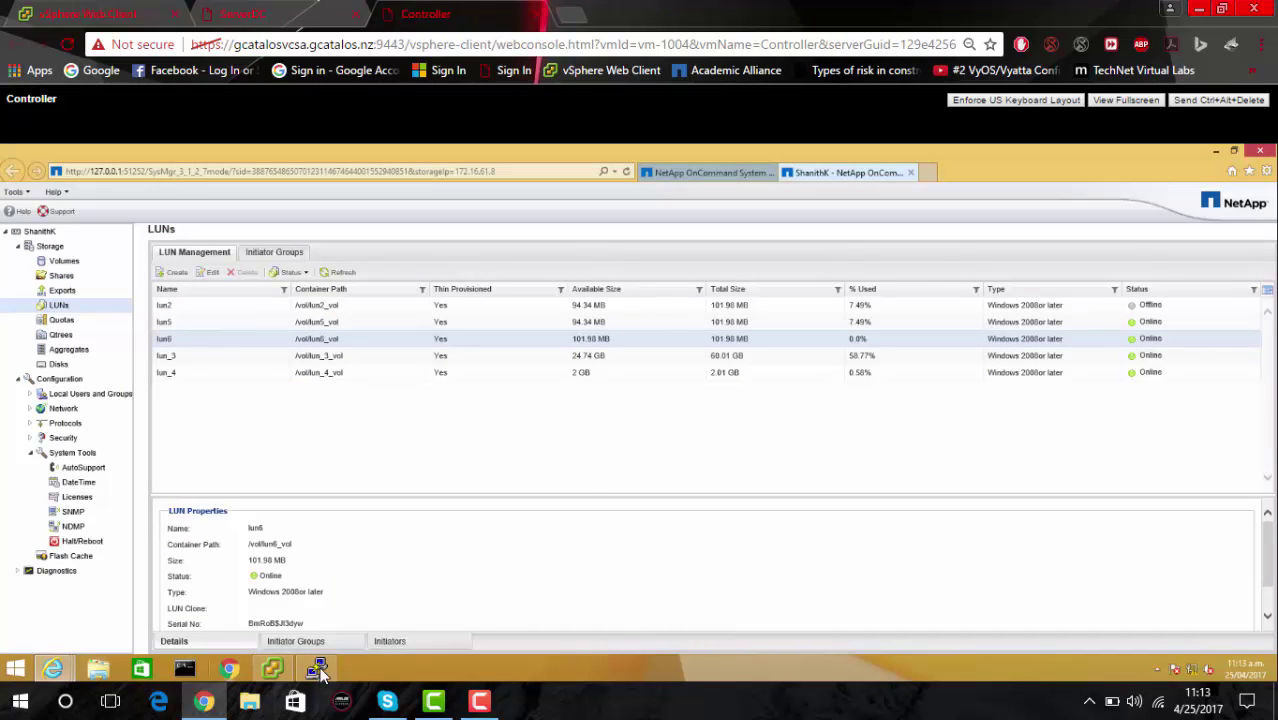
Type 'vol move start lun6 aggr1' at a fresh prompt in the controller's PuTTY session.
left_click(316, 668)
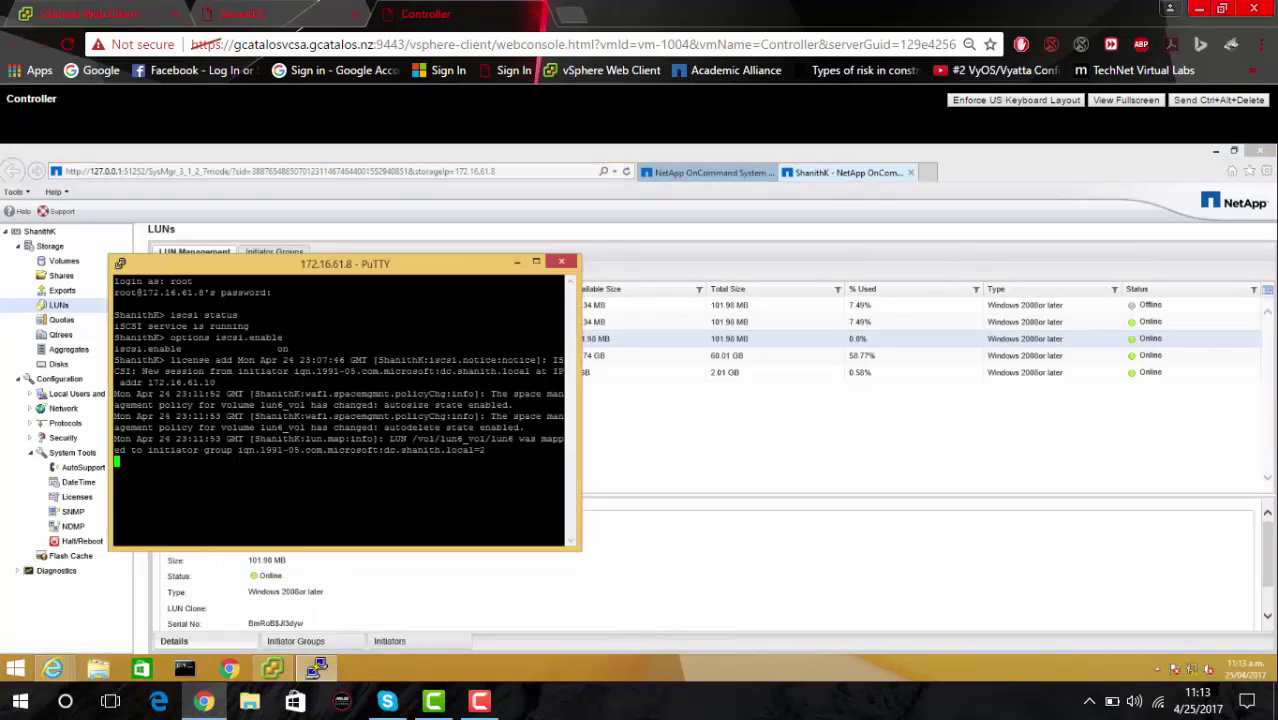
key("Return")
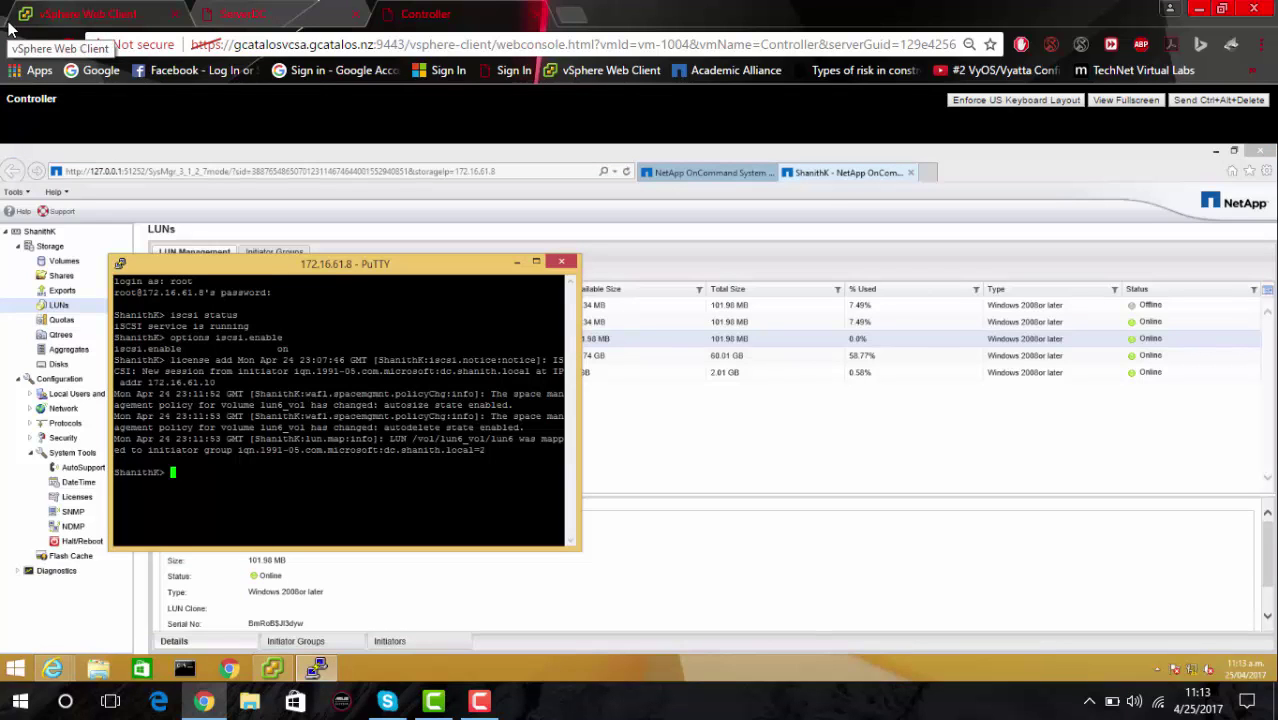
type("vol mo")
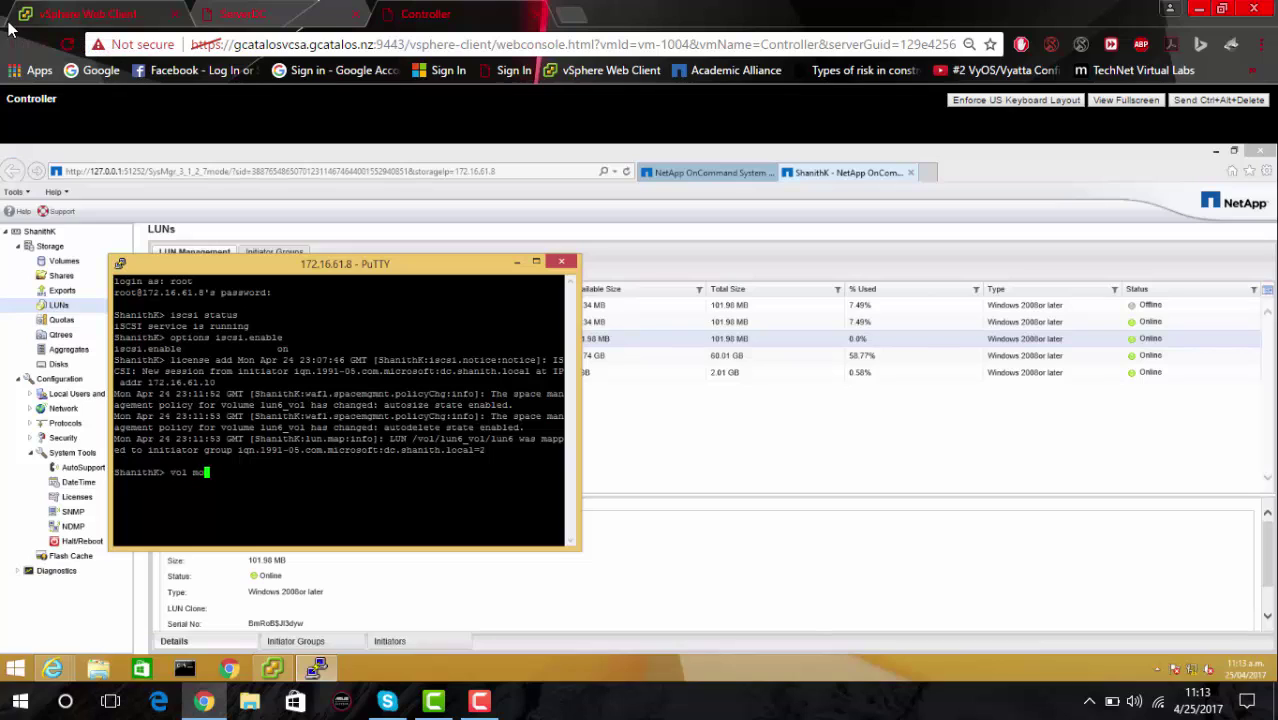
type("ve start lun6 aggr1")
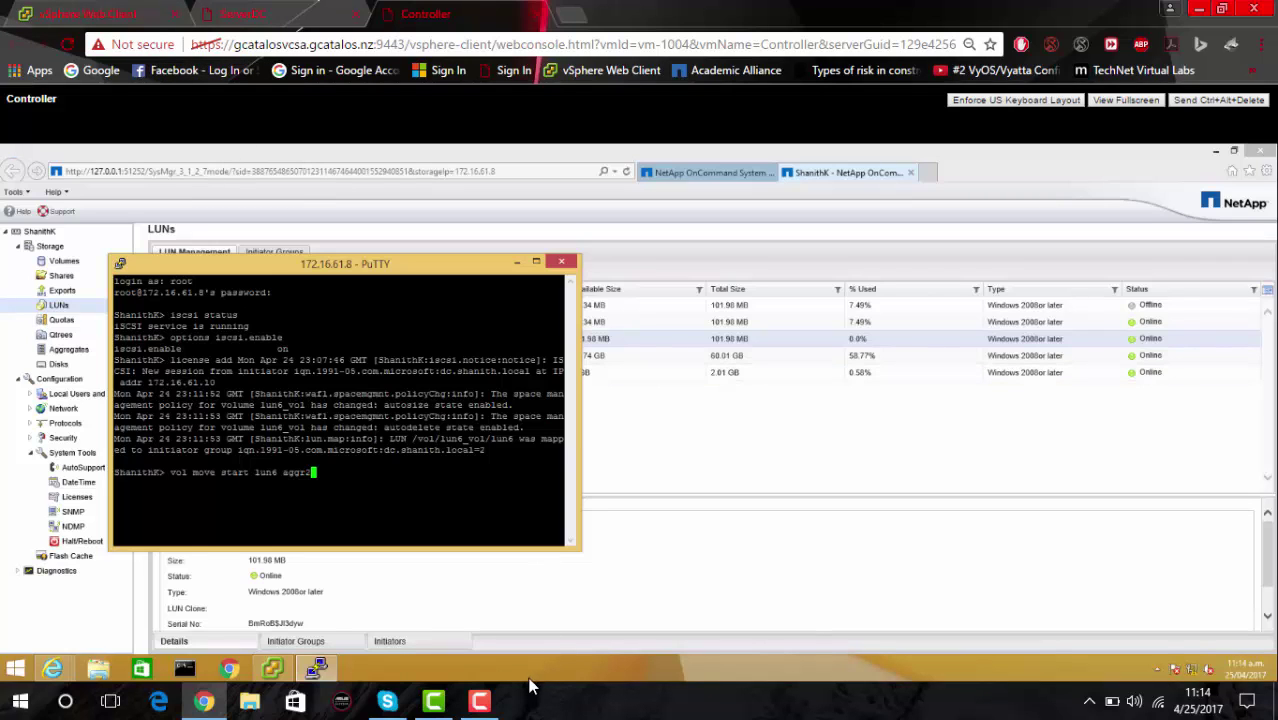
left_click(493, 705)
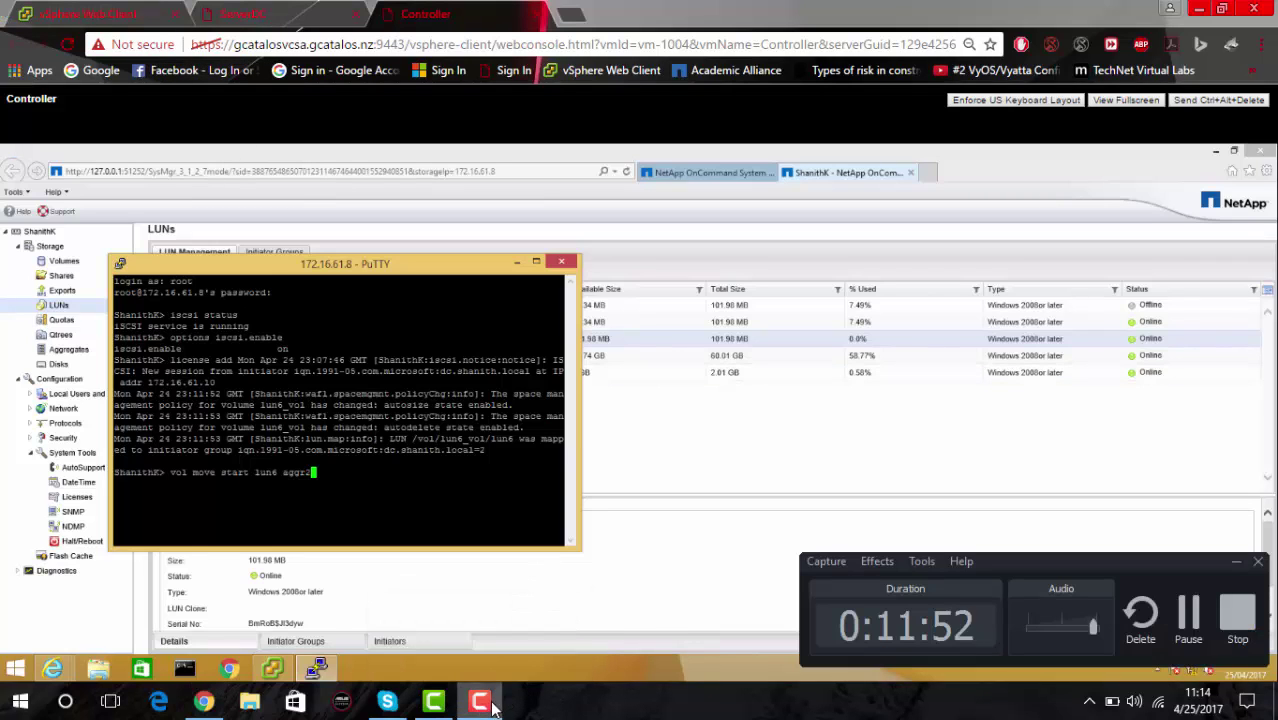